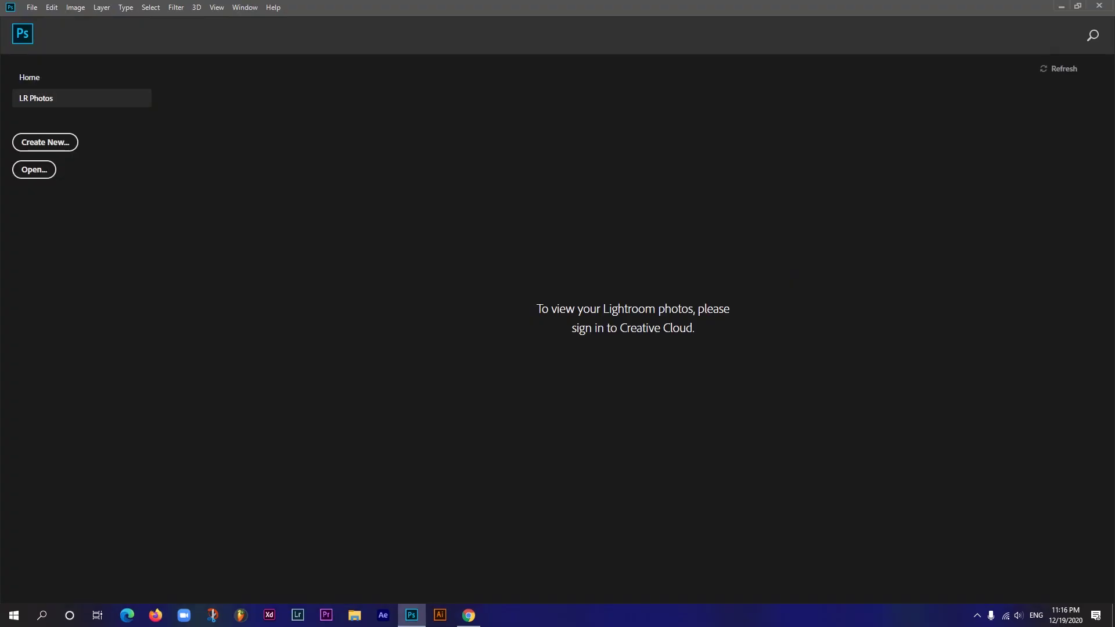
# Create a new A4 document measured in inches with CMYK colour mode.
pyautogui.click(32, 7)
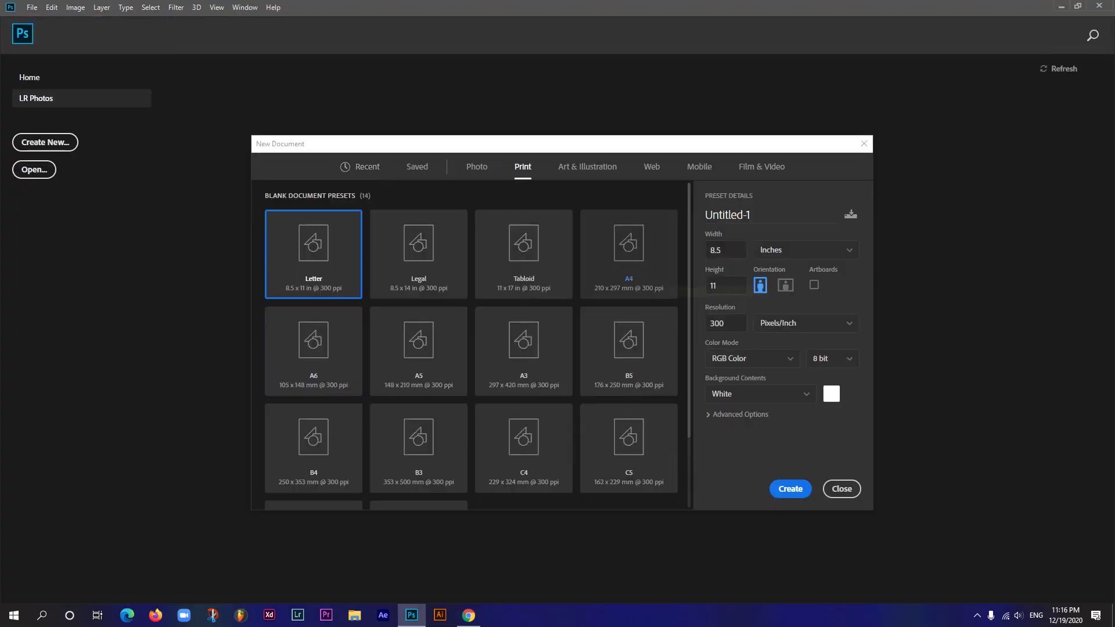
pyautogui.click(628, 253)
pyautogui.click(805, 250)
pyautogui.click(772, 285)
pyautogui.click(752, 358)
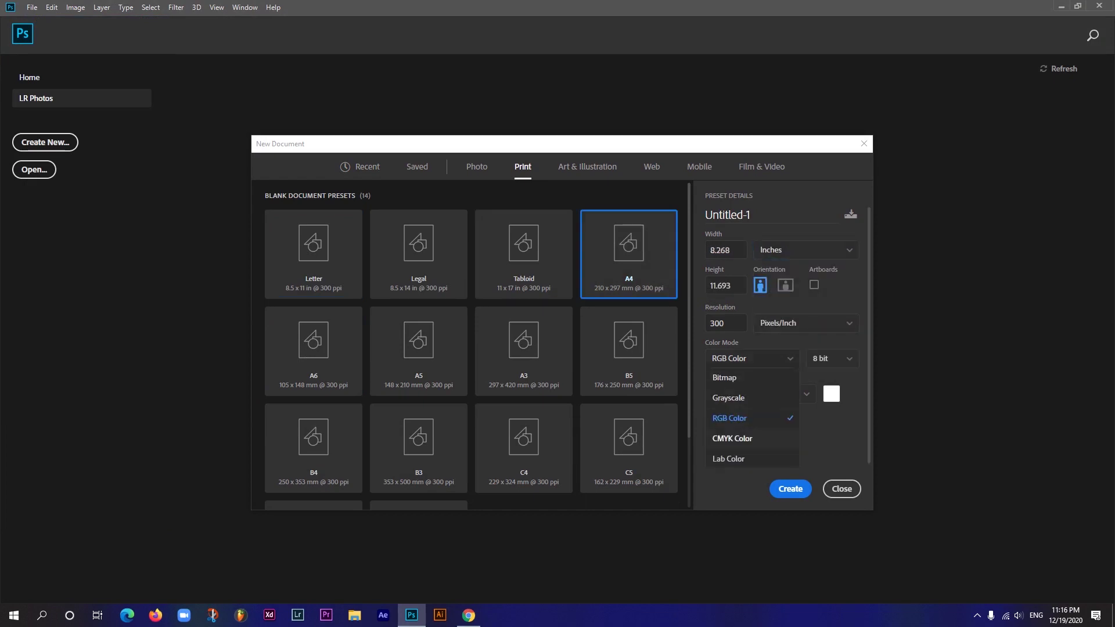
pyautogui.click(733, 438)
pyautogui.click(790, 489)
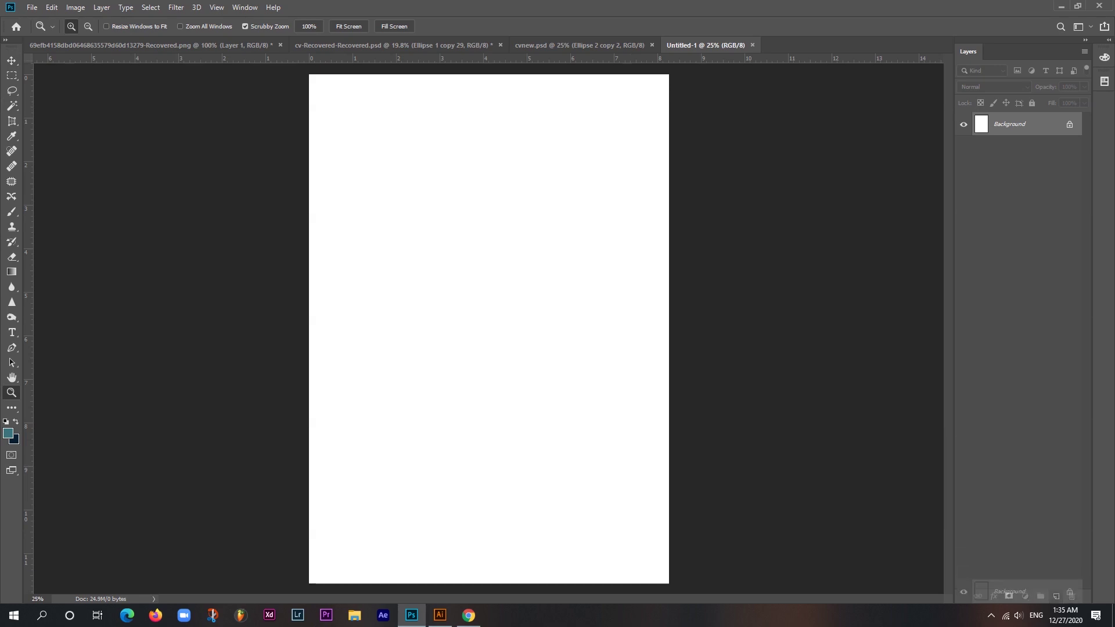
# Duplicate the Background layer, fill it dark navy, and add an empty layer above.
pyautogui.moveTo(1023, 123); pyautogui.dragTo(1056, 596)
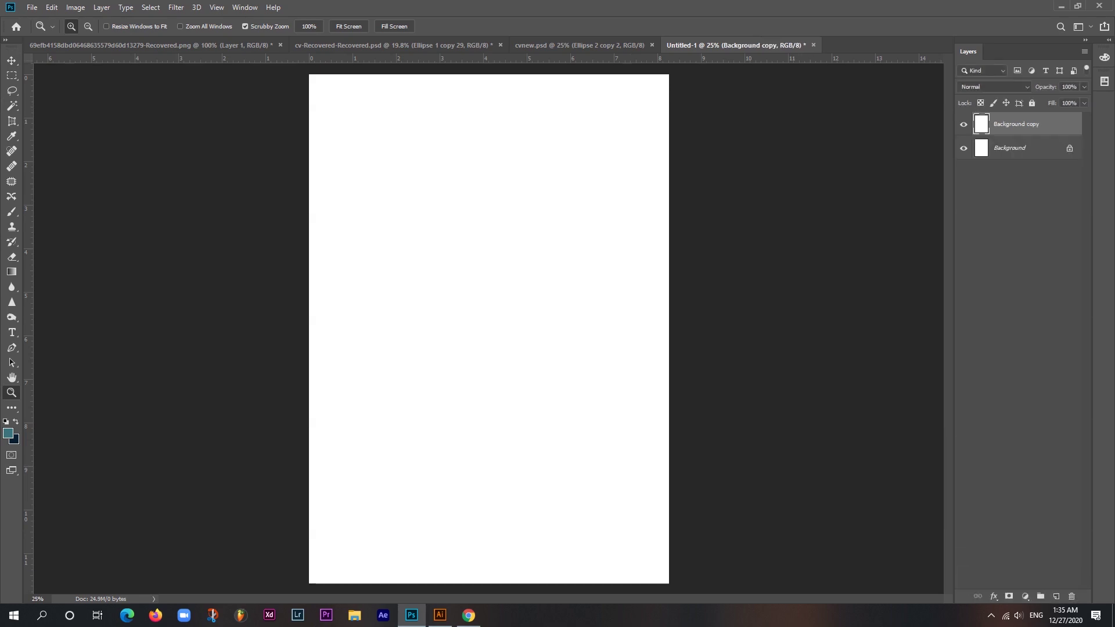
pyautogui.press('w')
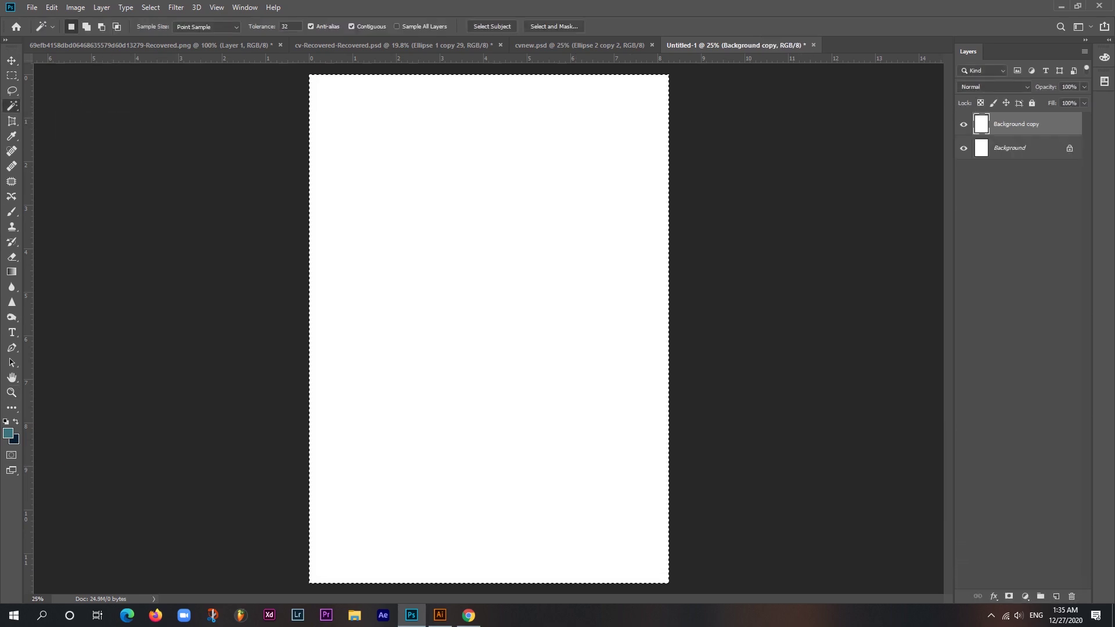
pyautogui.hotkey('ctrl', 'BackSpace')
pyautogui.click(1056, 597)
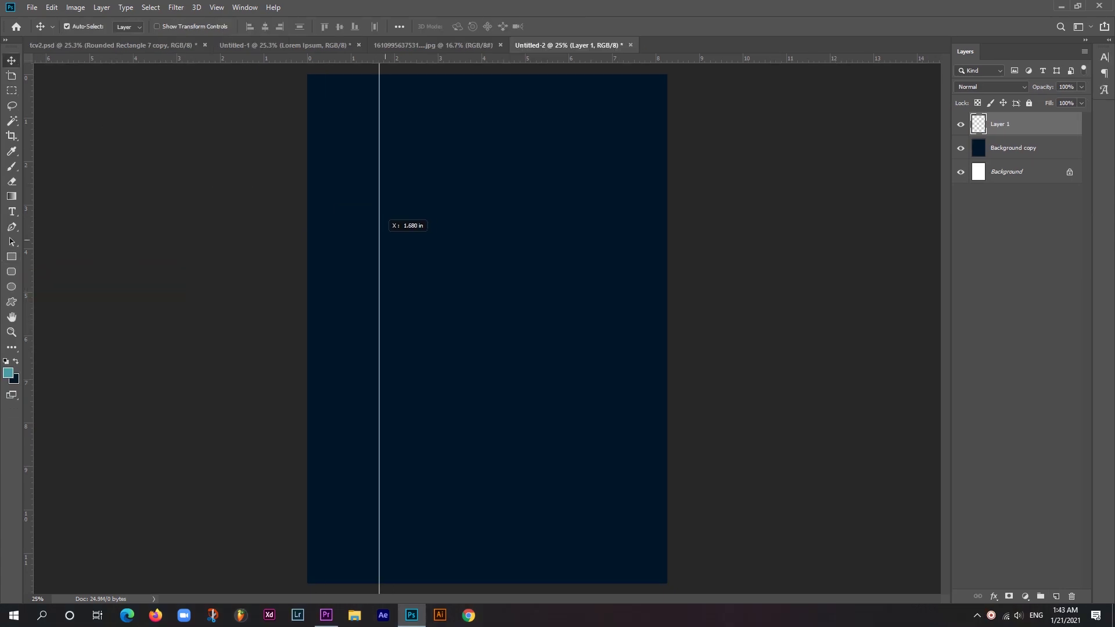
# Place crossing guides near the top-left and start a rounded square at their intersection.
pyautogui.moveTo(26, 146); pyautogui.dragTo(375, 227)
pyautogui.moveTo(376, 58); pyautogui.dragTo(376, 147)
pyautogui.click(11, 271)
pyautogui.moveTo(350, 107); pyautogui.dragTo(419, 174)
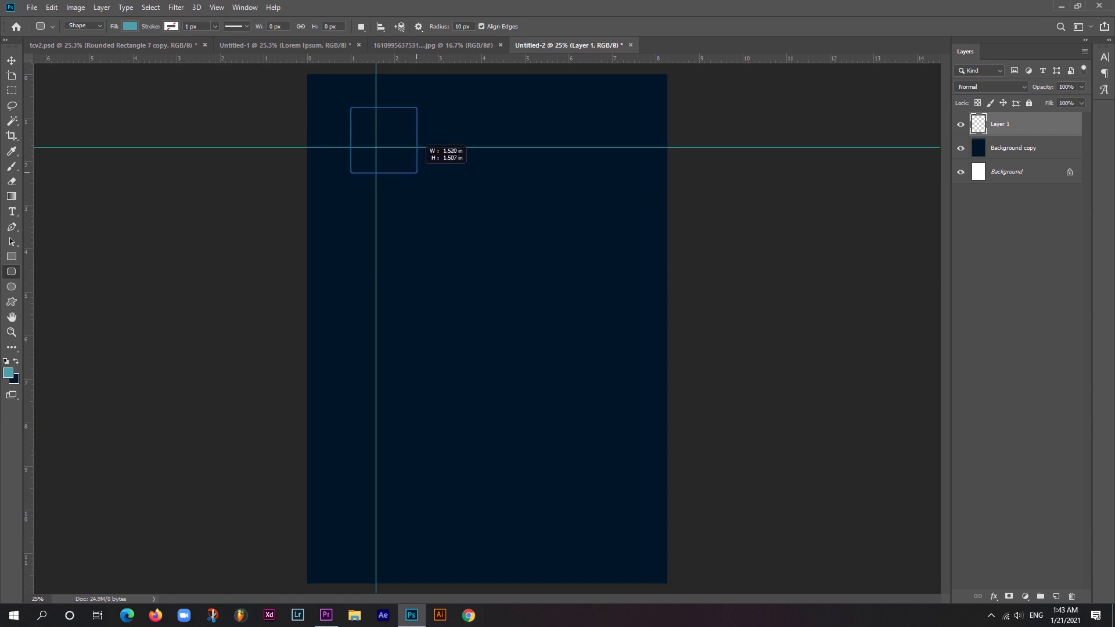
# Draw the small square with a near-black fill and a teal Stroke outline.
pyautogui.moveTo(417, 173); pyautogui.dragTo(417, 172)
pyautogui.click(651, 278)
pyautogui.click(652, 339)
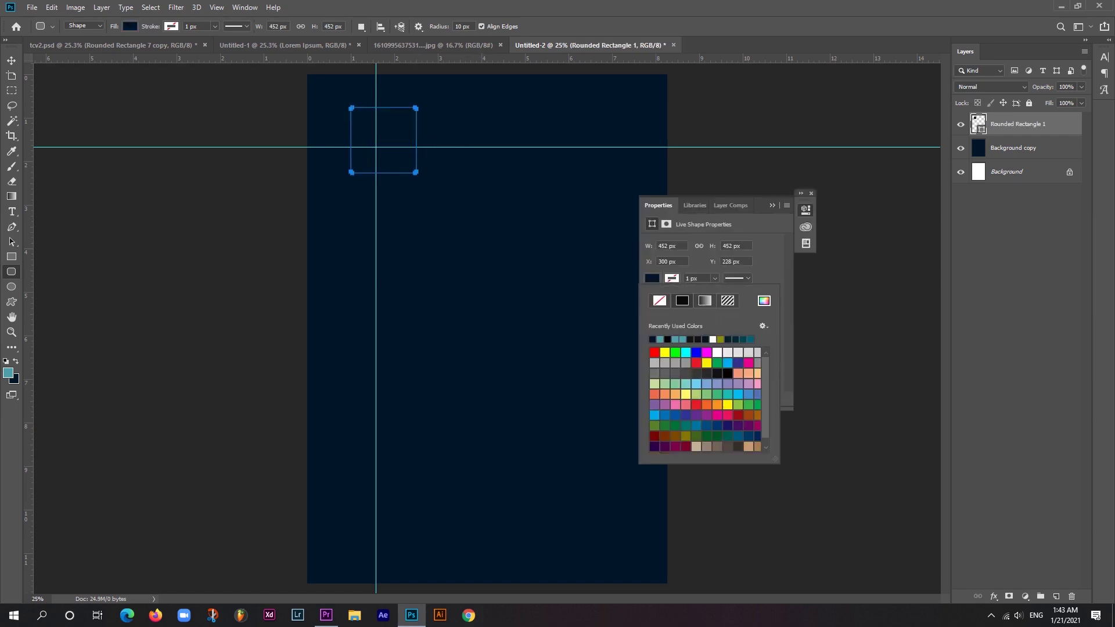
pyautogui.click(994, 596)
pyautogui.click(1004, 520)
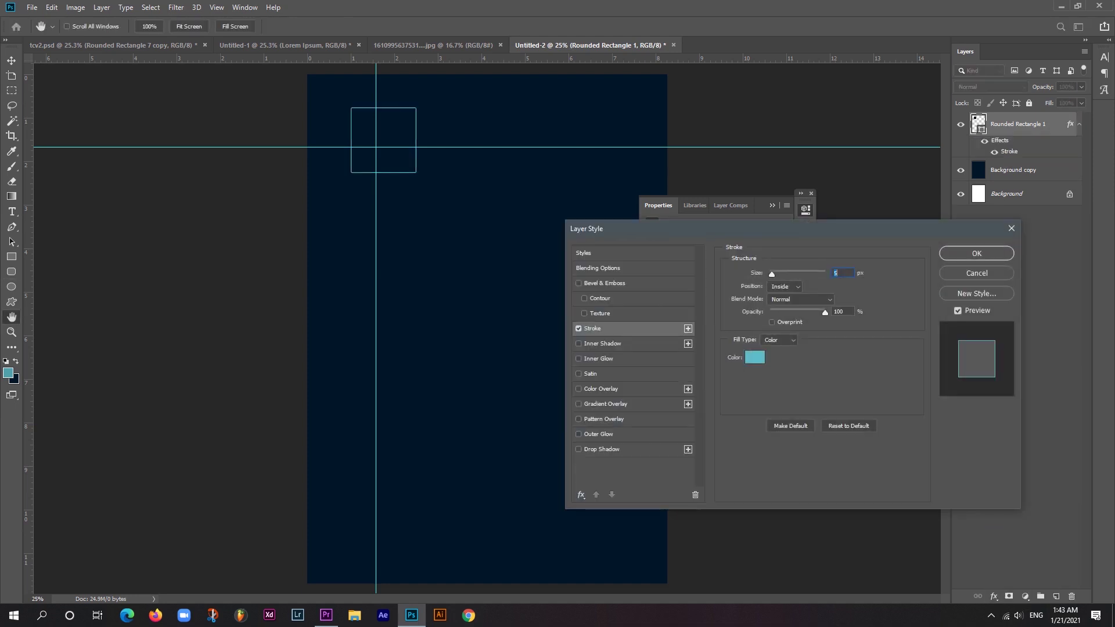
pyautogui.press('Return')
pyautogui.click(812, 193)
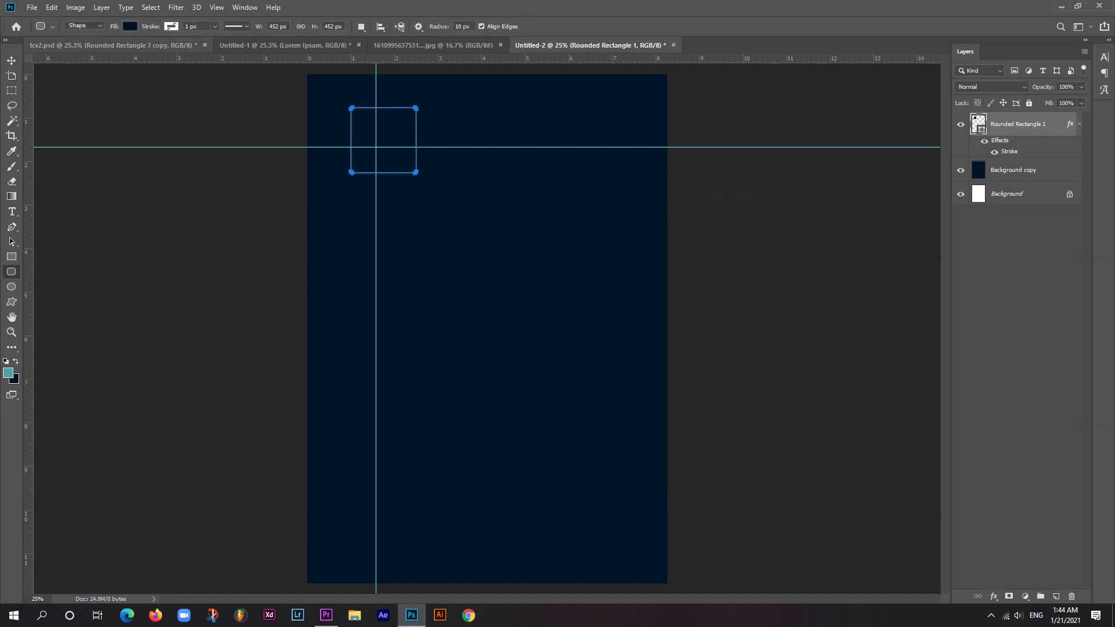
pyautogui.click(131, 26)
pyautogui.click(149, 121)
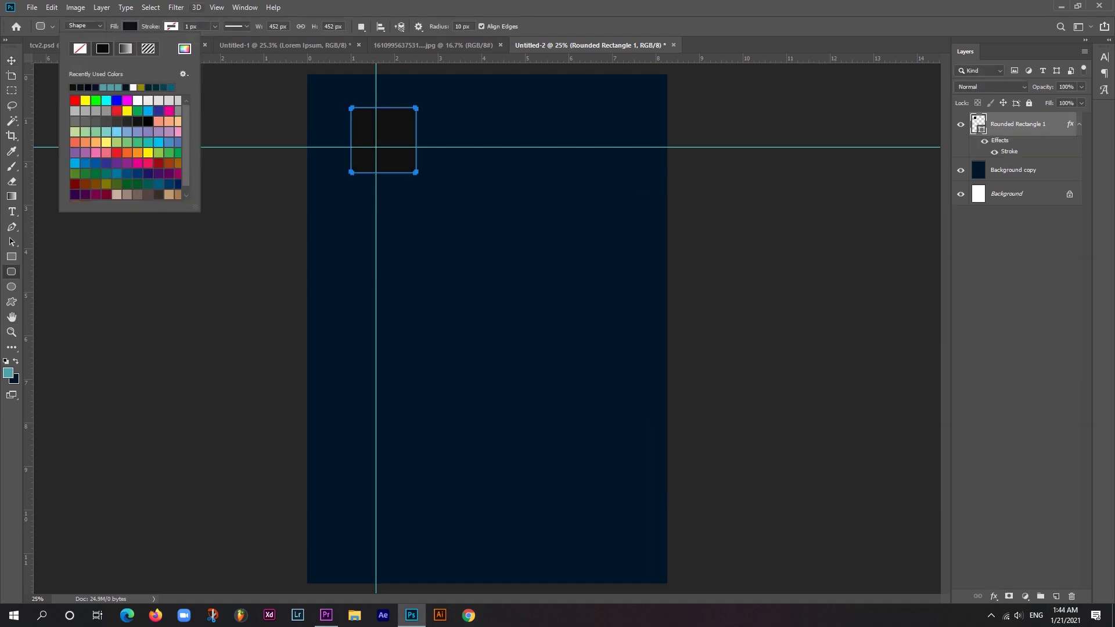
pyautogui.press('Return')
# Rotate the square 45° into a diamond centred on the guide crossing, then clear guides.
pyautogui.press('v')
pyautogui.hotkey('ctrl', 't')
pyautogui.moveTo(424, 102); pyautogui.dragTo(384, 84)
pyautogui.moveTo(383, 140); pyautogui.dragTo(375, 145)
pyautogui.hotkey('shift', 'Up')
pyautogui.hotkey('shift', 'Up')
pyautogui.press('Return')
pyautogui.hotkey('ctrl', ';')
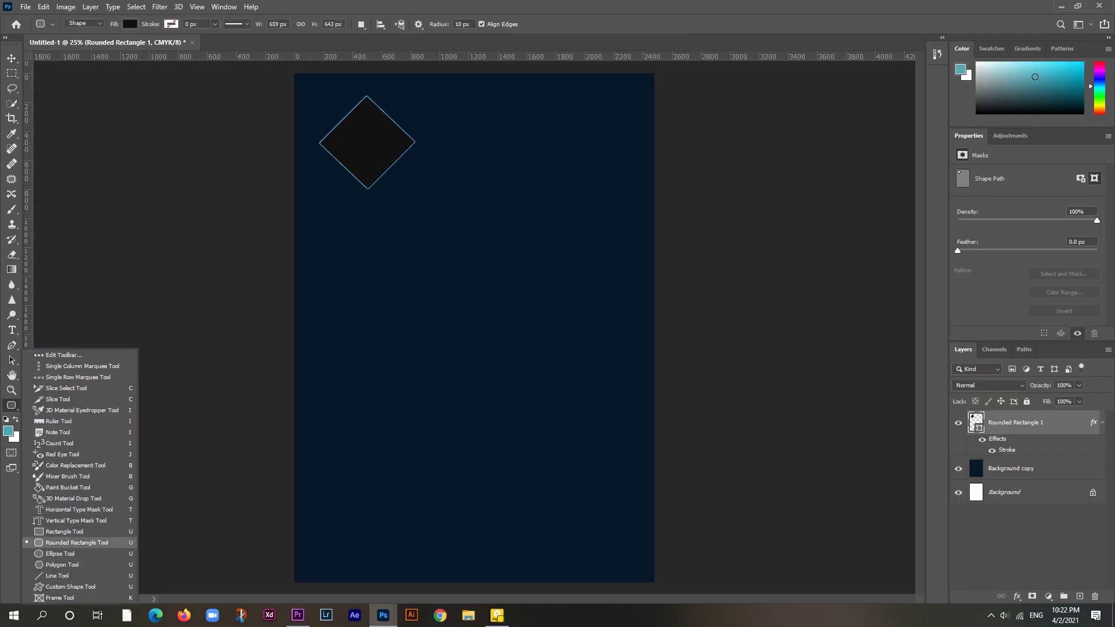
# Draw a thin teal line running right from the diamond's corner.
pyautogui.click(76, 542)
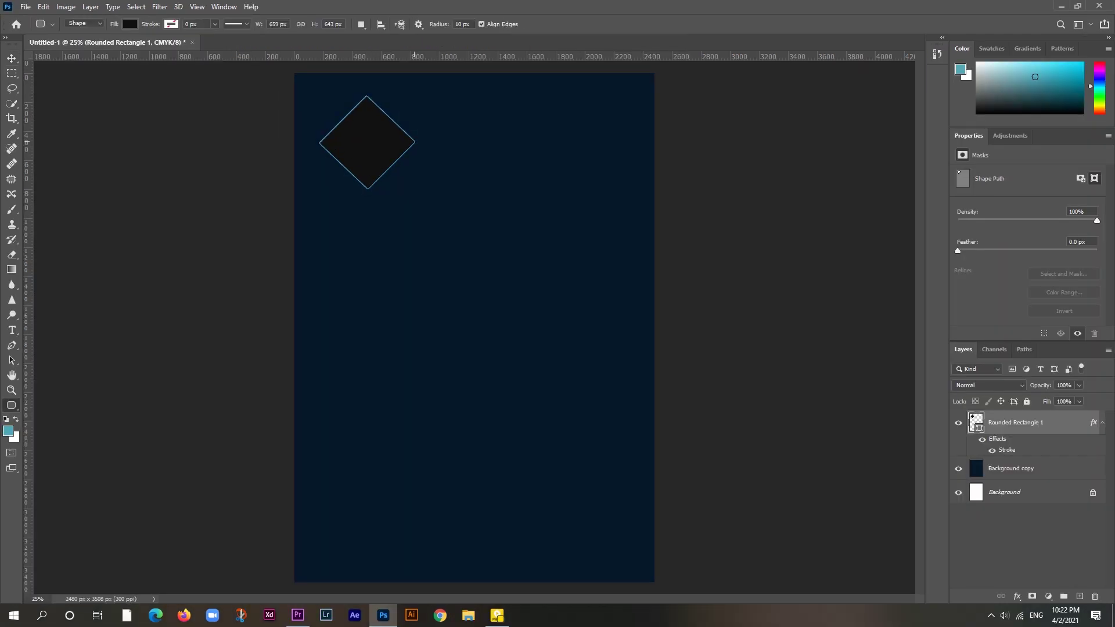
pyautogui.moveTo(414, 141); pyautogui.dragTo(580, 141)
pyautogui.click(130, 24)
pyautogui.click(67, 85)
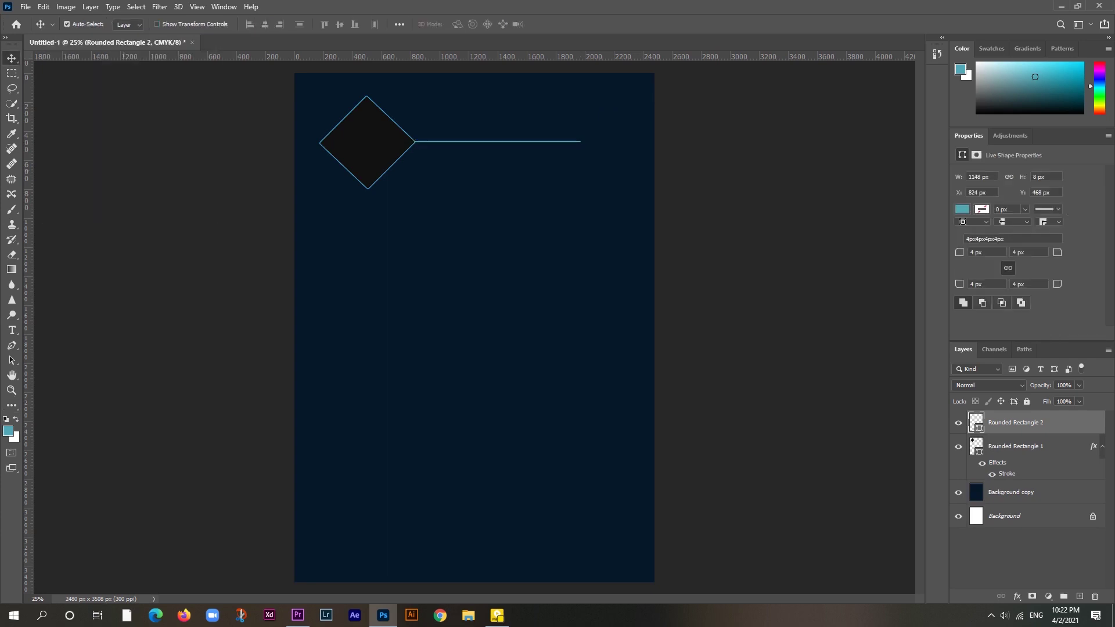
pyautogui.press('Escape')
# Add a small dark circle with a teal outline at the line's end.
pyautogui.rightClick(11, 405)
pyautogui.click(77, 554)
pyautogui.moveTo(579, 135); pyautogui.dragTo(582, 140)
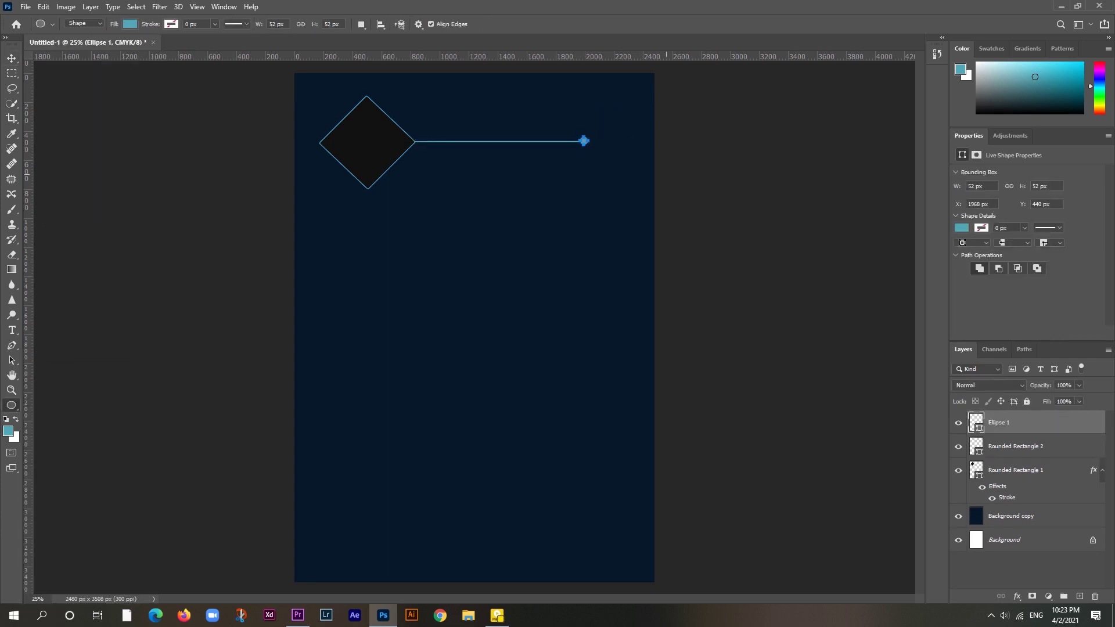
pyautogui.click(131, 24)
pyautogui.click(58, 85)
pyautogui.click(1016, 596)
pyautogui.click(1022, 523)
pyautogui.click(536, 360)
pyautogui.click(421, 141)
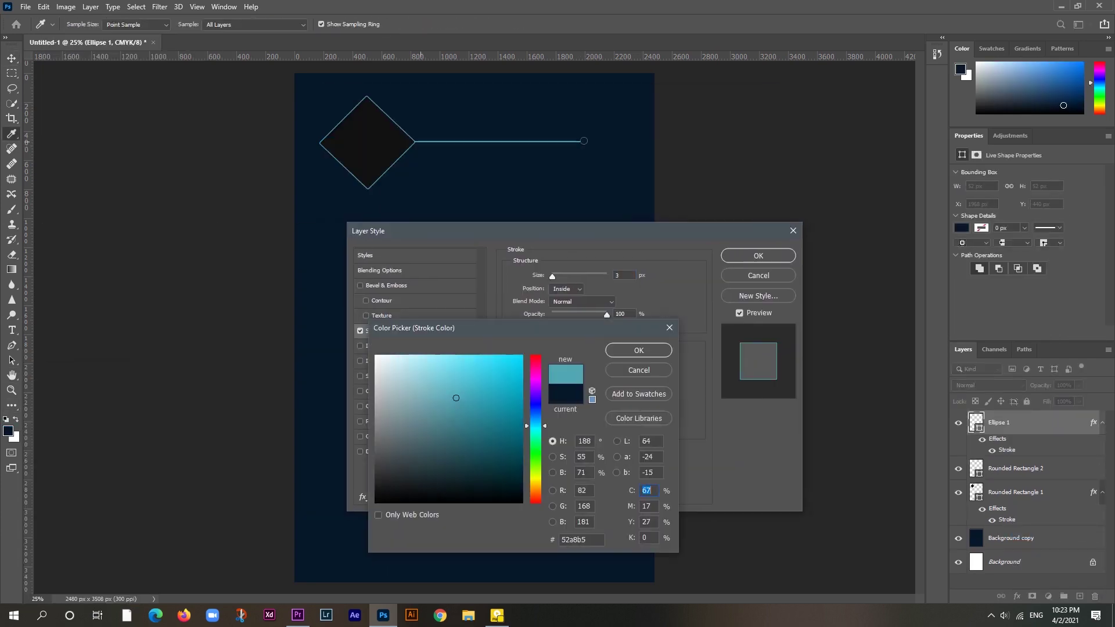
pyautogui.press('Return')
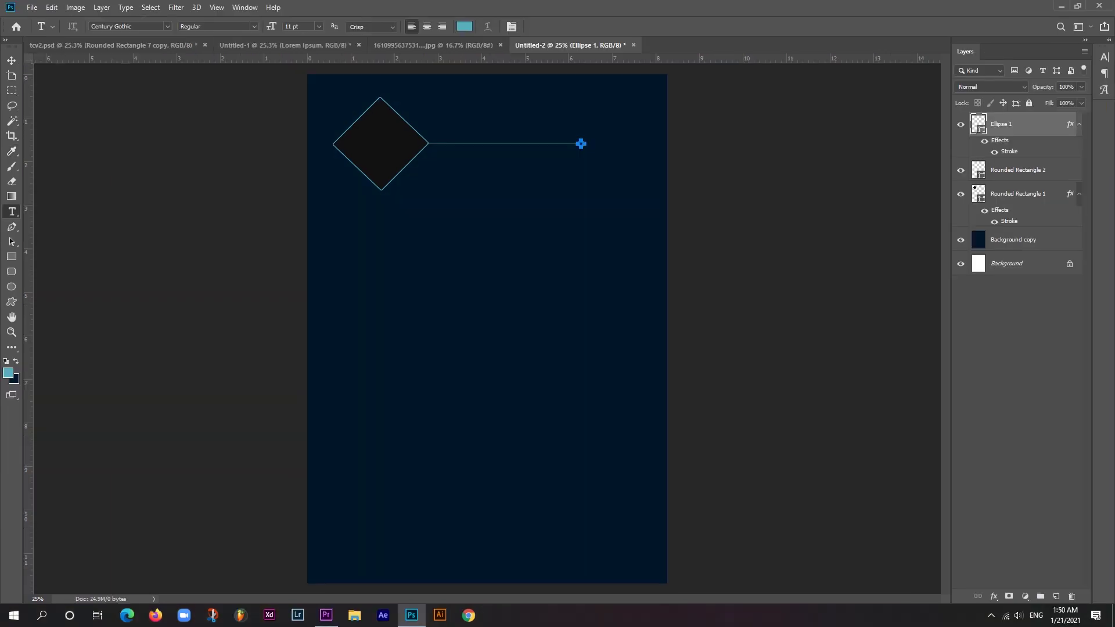
# Type the teal name 'RBS BIVA' above the line and try a subtitle beneath it.
pyautogui.click(453, 136)
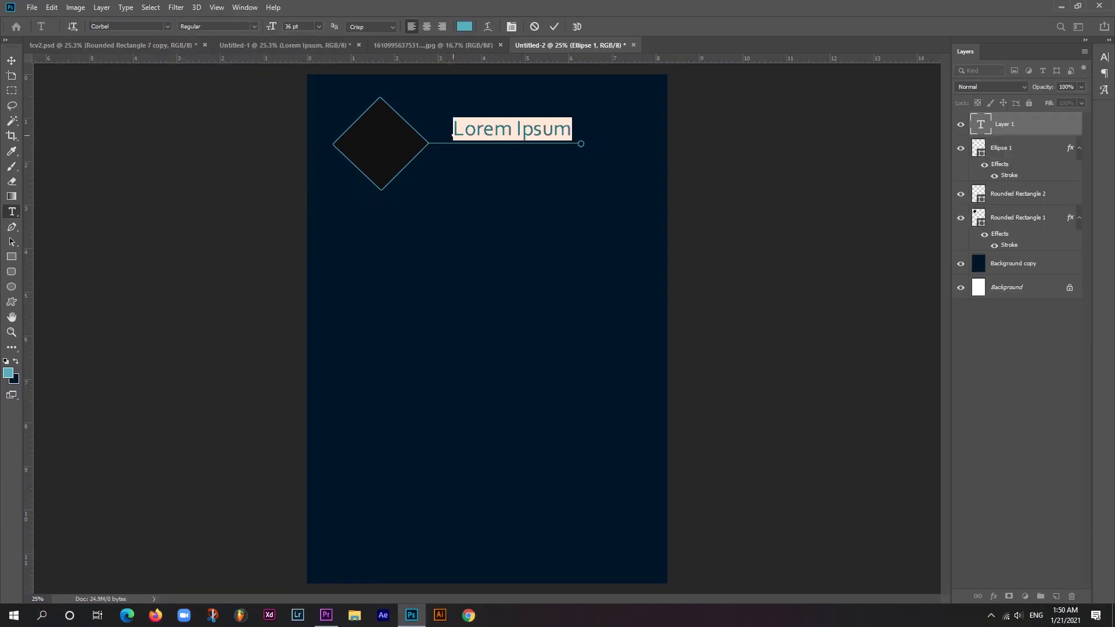
pyautogui.write('Y')
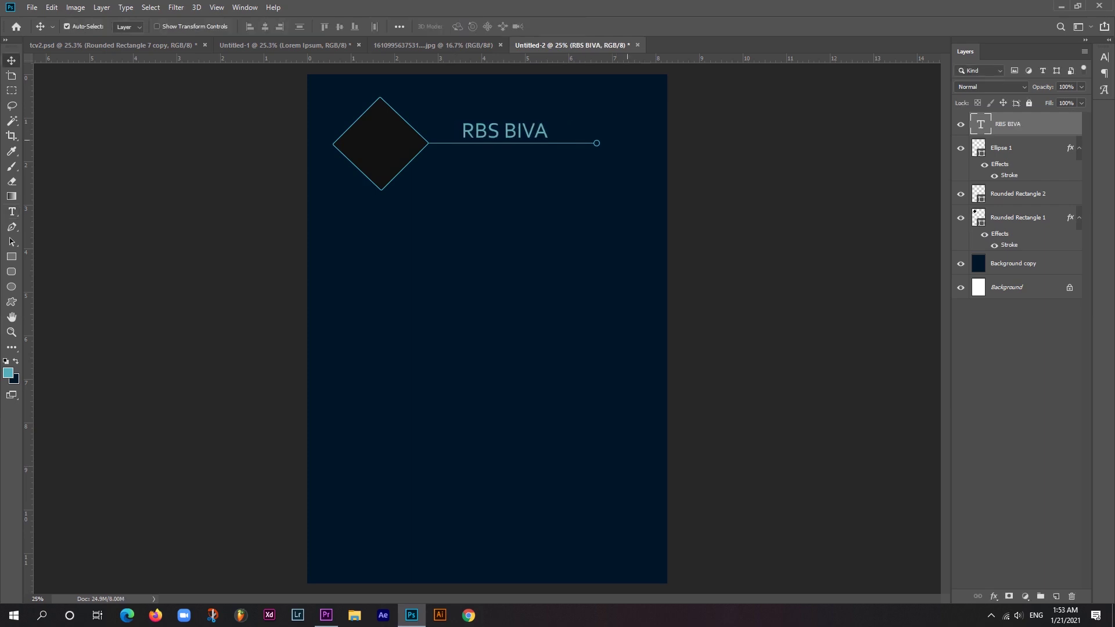
pyautogui.press('t')
pyautogui.click(458, 162)
pyautogui.write('Y')
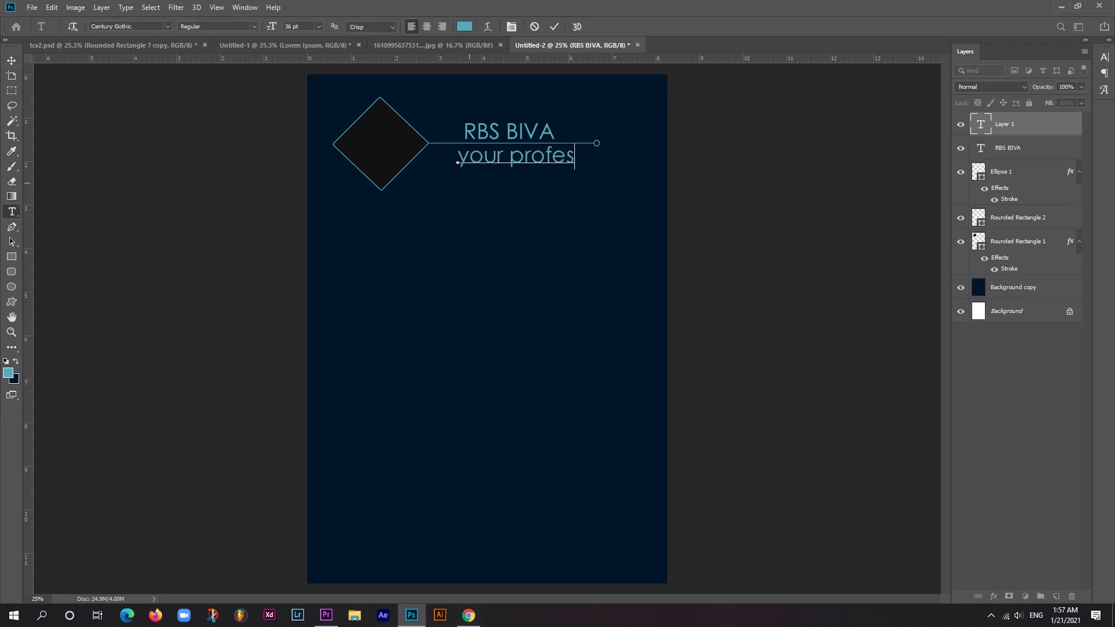
pyautogui.press('Escape')
# Restart the subtitle at 8 pt and type 'GRAPHICDESIGNER' under the line.
pyautogui.click(458, 162)
pyautogui.click(319, 26)
pyautogui.click(301, 52)
pyautogui.click(318, 27)
pyautogui.click(301, 60)
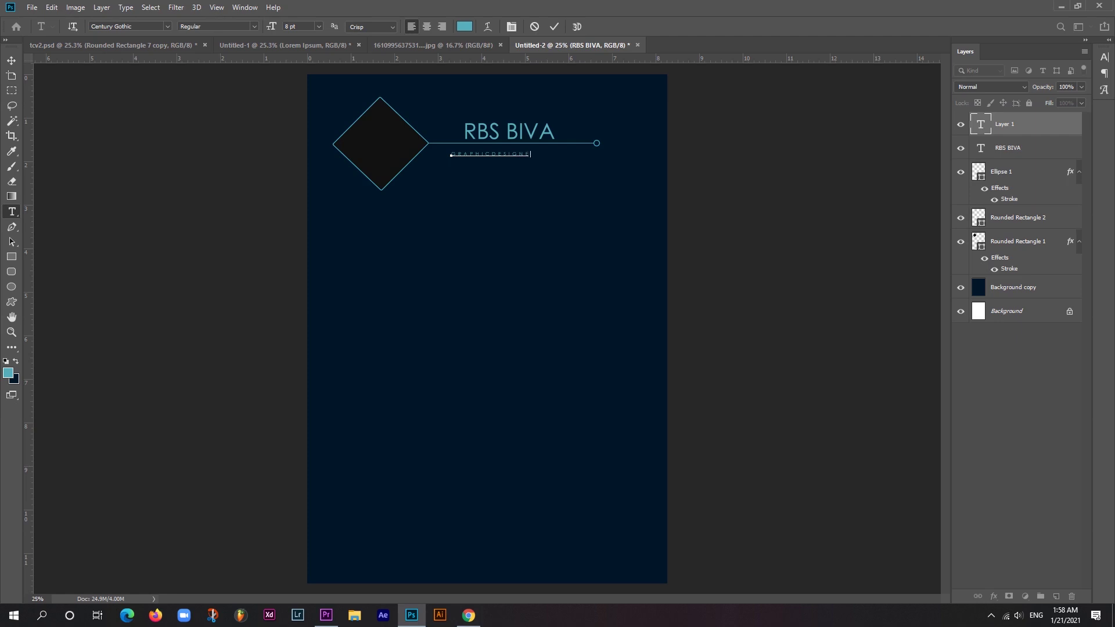
pyautogui.write('R')
pyautogui.scroll(5, 482, 97)
# Insert spaces between the subtitle's letters to spread it out.
pyautogui.press('Home')
pyautogui.press('Right')
pyautogui.press('space')
pyautogui.press('Right')
pyautogui.press('space')
pyautogui.press('Right')
pyautogui.press('space')
pyautogui.press('Right')
pyautogui.press('space')
pyautogui.press('Right')
pyautogui.press('space')
pyautogui.press('Right')
pyautogui.press('space')
# Tighten the subtitle's letter tracking and commit the text.
pyautogui.press('Right')
pyautogui.press('space')
pyautogui.press('Right')
pyautogui.press('space')
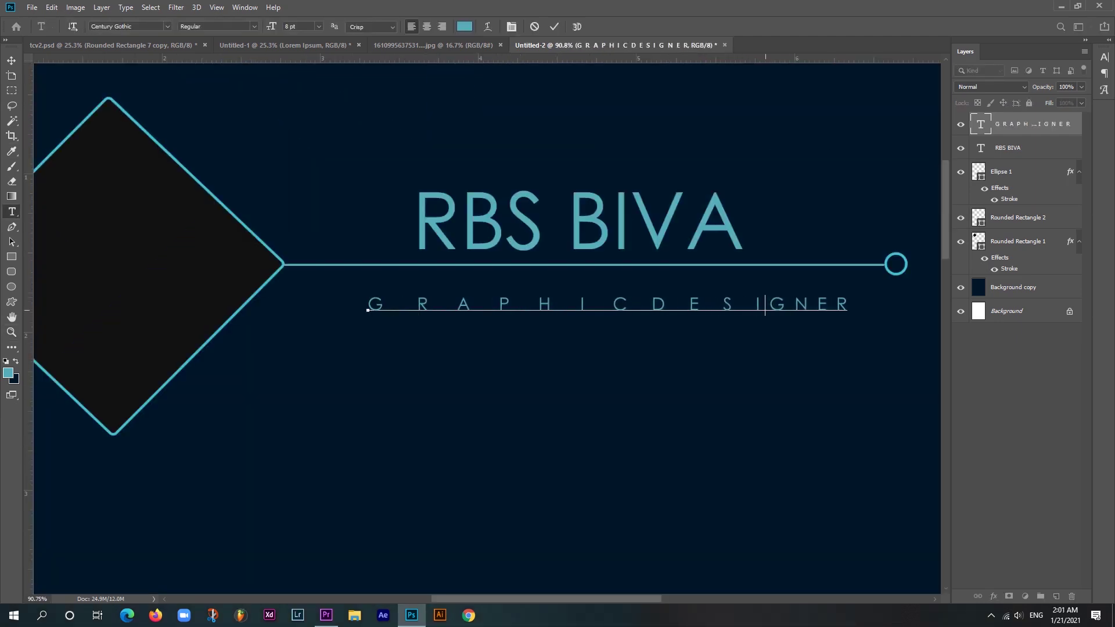
pyautogui.press('Home')
pyautogui.press('Right')
pyautogui.hotkey('alt', 'Left')
pyautogui.press('Right')
pyautogui.hotkey('alt', 'Left')
pyautogui.press('Right')
pyautogui.hotkey('alt', 'Left')
pyautogui.press('Right')
pyautogui.hotkey('alt', 'Left')
pyautogui.press('Right')
pyautogui.hotkey('alt', 'Left')
pyautogui.press('Right')
pyautogui.hotkey('alt', 'Left')
pyautogui.press('Right')
pyautogui.hotkey('alt', 'Left')
pyautogui.press('Right')
pyautogui.hotkey('alt', 'Left')
pyautogui.hotkey('ctrl', 'Return')
pyautogui.press('v')
pyautogui.hotkey('ctrl', '0')
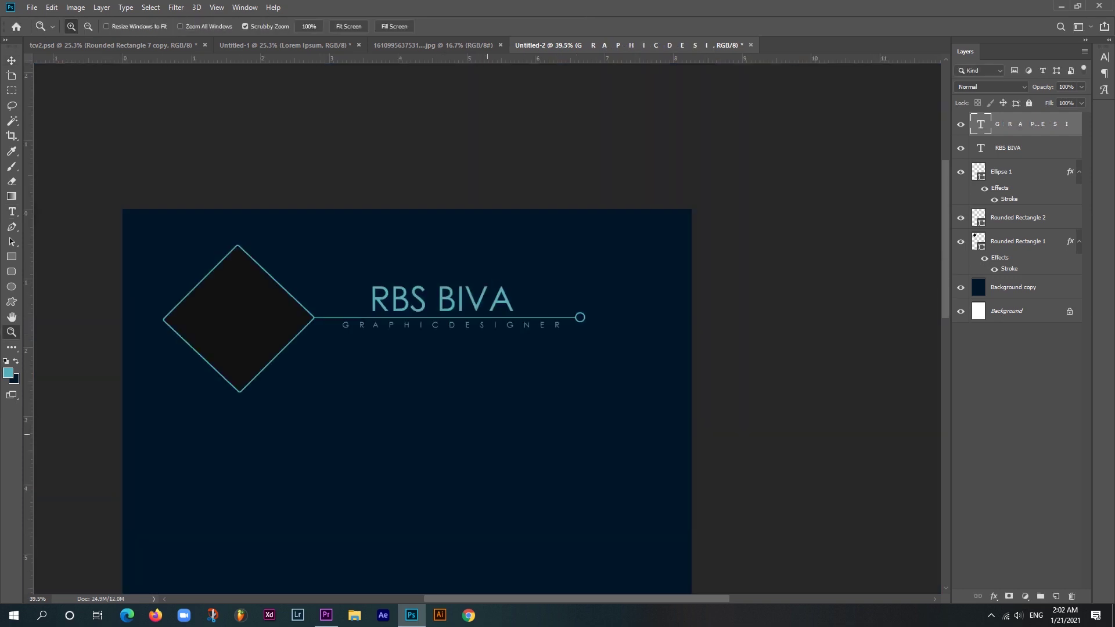
# Place guides through the diamond's centre and right corner and across the upper page.
pyautogui.press('t')
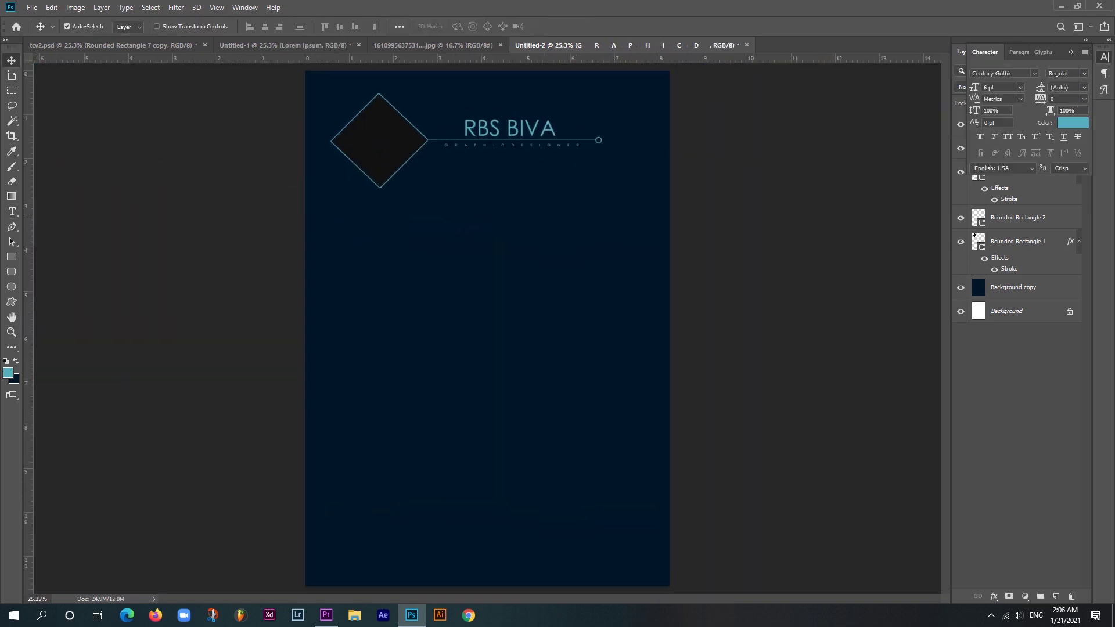
pyautogui.moveTo(26, 247); pyautogui.dragTo(379, 243)
pyautogui.moveTo(27, 267); pyautogui.dragTo(429, 268)
pyautogui.moveTo(250, 59); pyautogui.dragTo(250, 215)
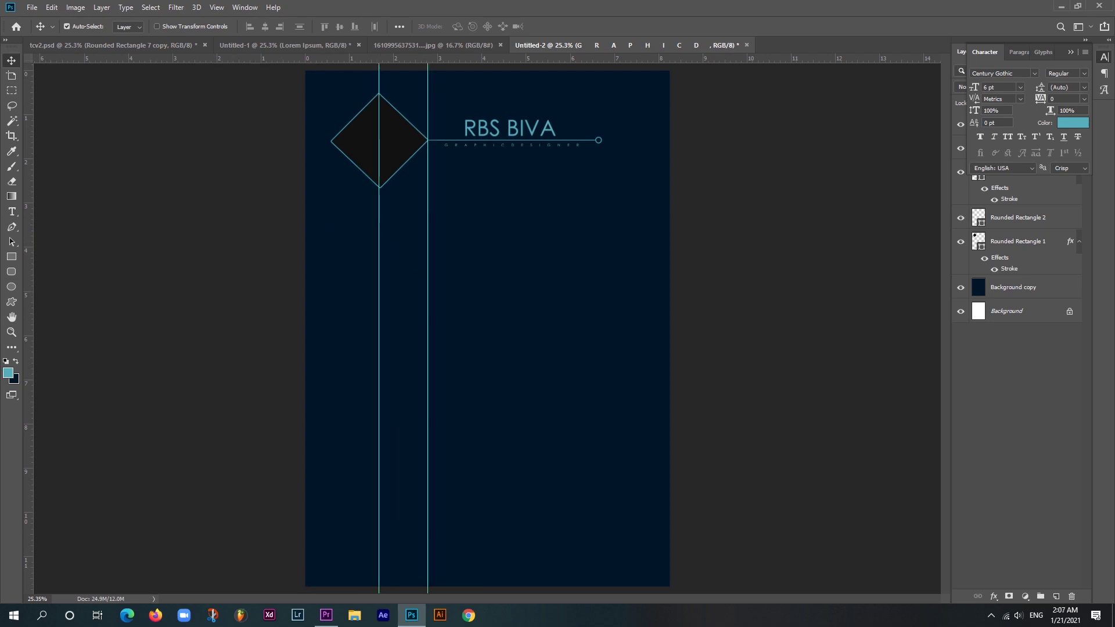
pyautogui.moveTo(250, 58); pyautogui.dragTo(250, 152)
pyautogui.scroll(-1, 250, 250)
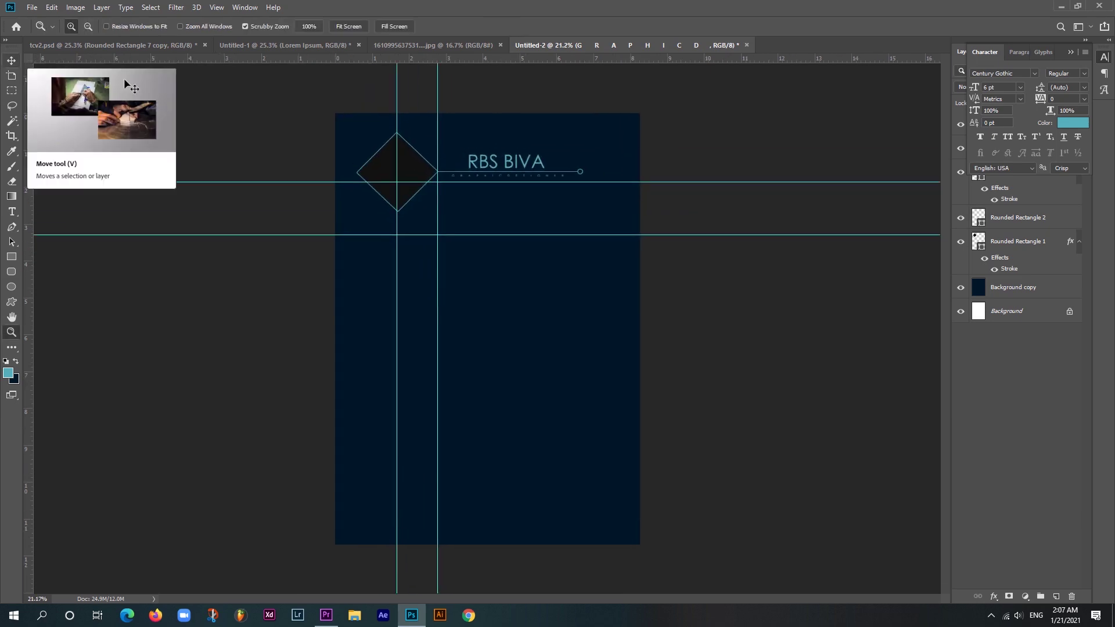
# On a new layer, fill a curved Pen path sloping to the page bottom with teal.
pyautogui.click(1070, 52)
pyautogui.hotkey('ctrl', 'shift', 'alt', 'n')
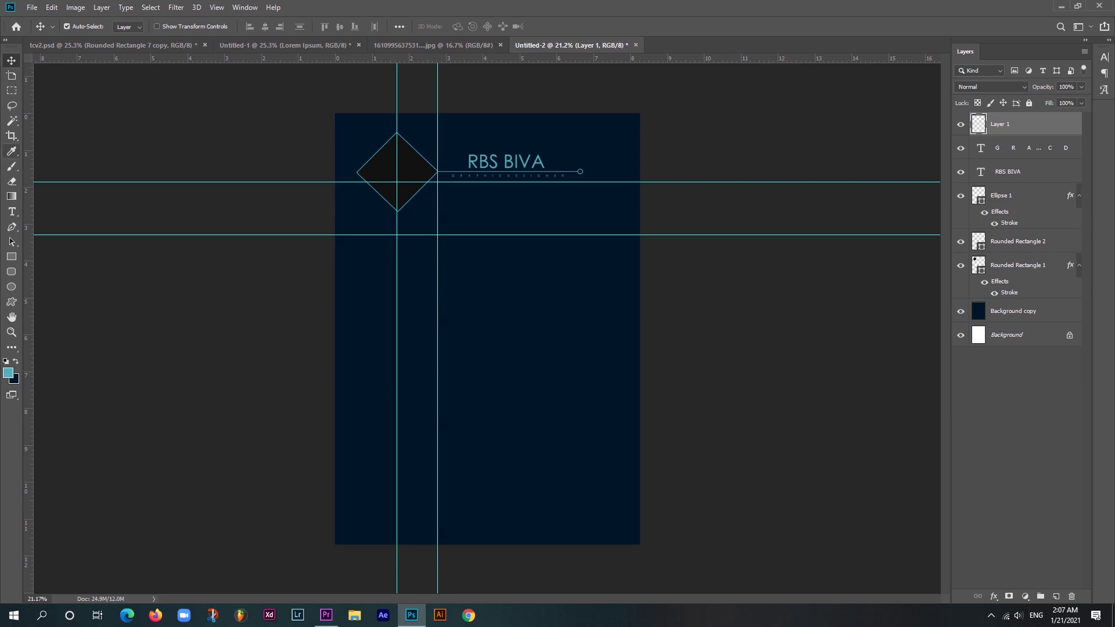
pyautogui.click(12, 226)
pyautogui.moveTo(438, 572); pyautogui.dragTo(762, 521)
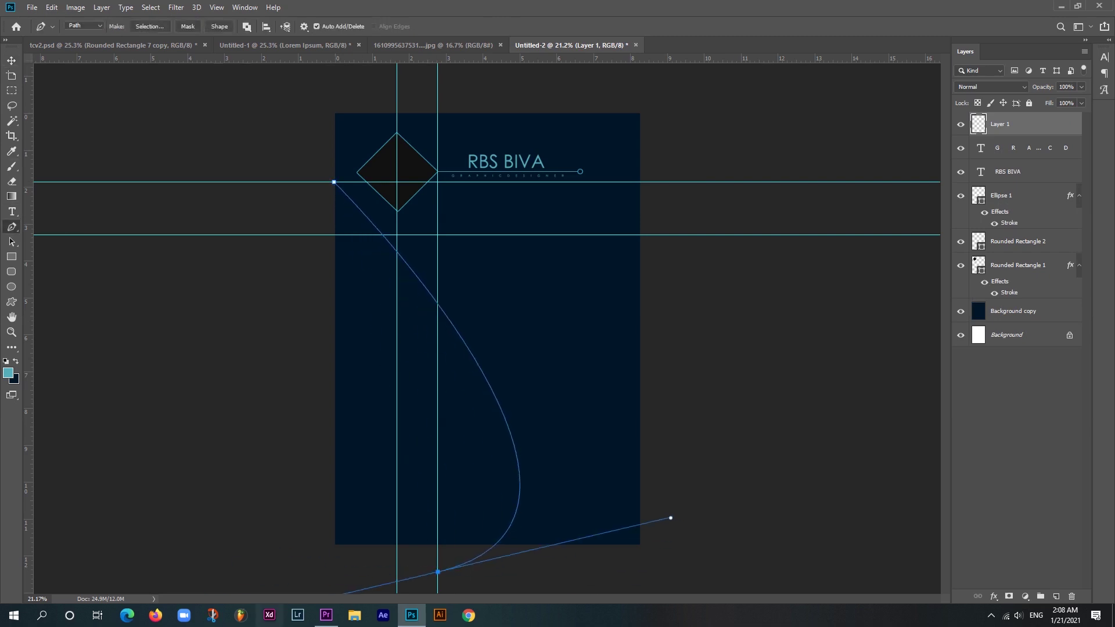
pyautogui.hotkey('ctrl', 'Return')
pyautogui.click(13, 379)
pyautogui.click(946, 215)
pyautogui.hotkey('ctrl', 'BackSpace')
pyautogui.hotkey('ctrl', 'd')
# Trim the teal panel by deleting the part right of a new vertical guide.
pyautogui.moveTo(26, 249); pyautogui.dragTo(477, 247)
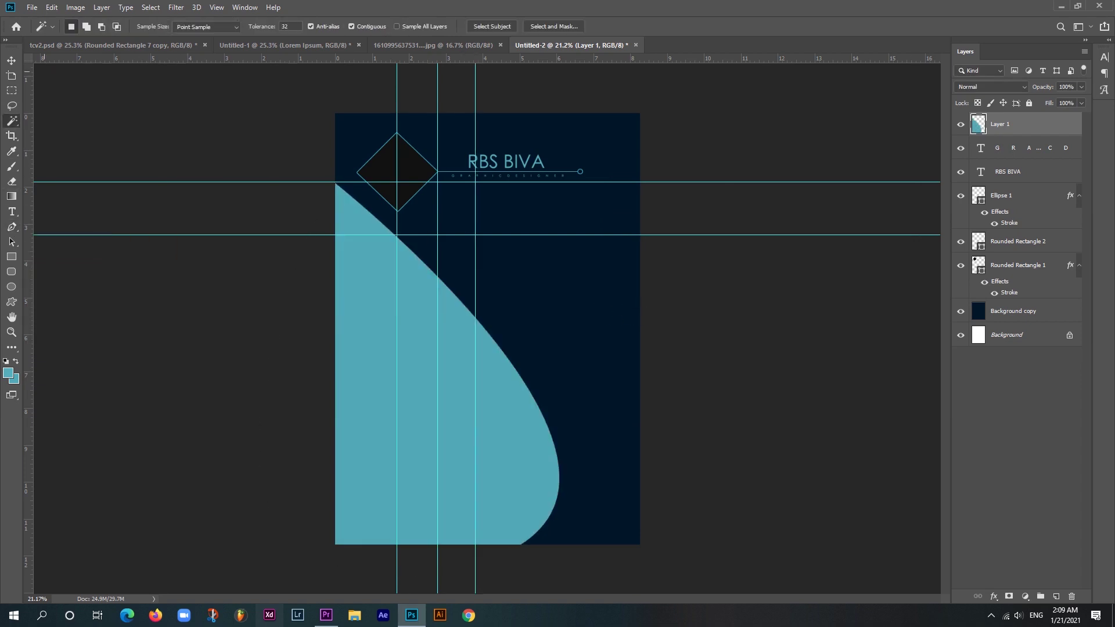
pyautogui.press('p')
pyautogui.moveTo(397, 348); pyautogui.dragTo(27, 349)
pyautogui.moveTo(437, 349); pyautogui.dragTo(26, 349)
pyautogui.moveTo(232, 182); pyautogui.dragTo(233, 58)
pyautogui.moveTo(290, 235); pyautogui.dragTo(291, 58)
pyautogui.moveTo(476, 590); pyautogui.dragTo(742, 478)
pyautogui.hotkey('ctrl', 'Return')
pyautogui.press('Delete')
pyautogui.hotkey('ctrl', 'd')
# Hide the guides and draw a thin vertical rounded bar beside the panel.
pyautogui.press('v')
pyautogui.hotkey('ctrl', ';')
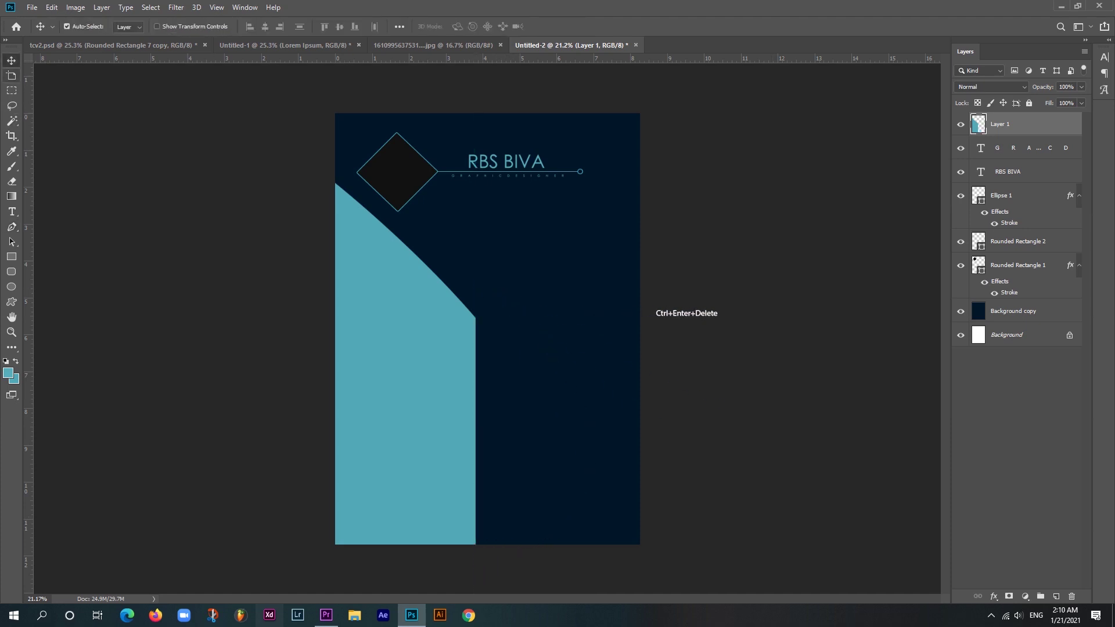
pyautogui.hotkey('ctrl', '+')
pyautogui.press('u')
pyautogui.moveTo(489, 346); pyautogui.dragTo(491, 575)
# Remove the vertical line's fill and give it a teal Stroke outline.
pyautogui.click(654, 279)
pyautogui.click(648, 305)
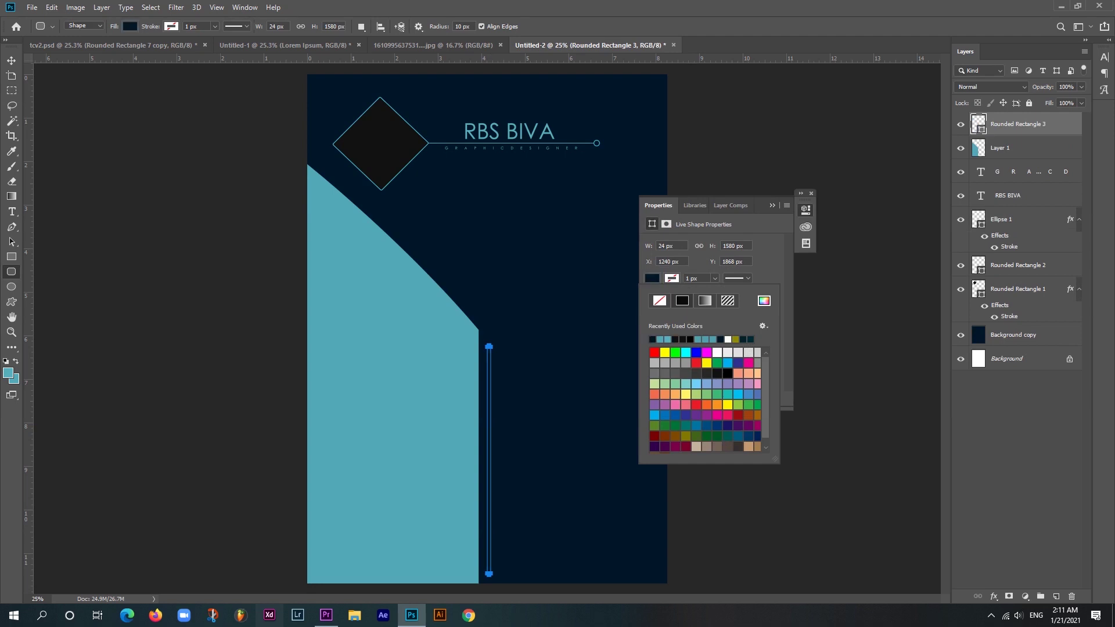
pyautogui.click(994, 596)
pyautogui.click(1011, 508)
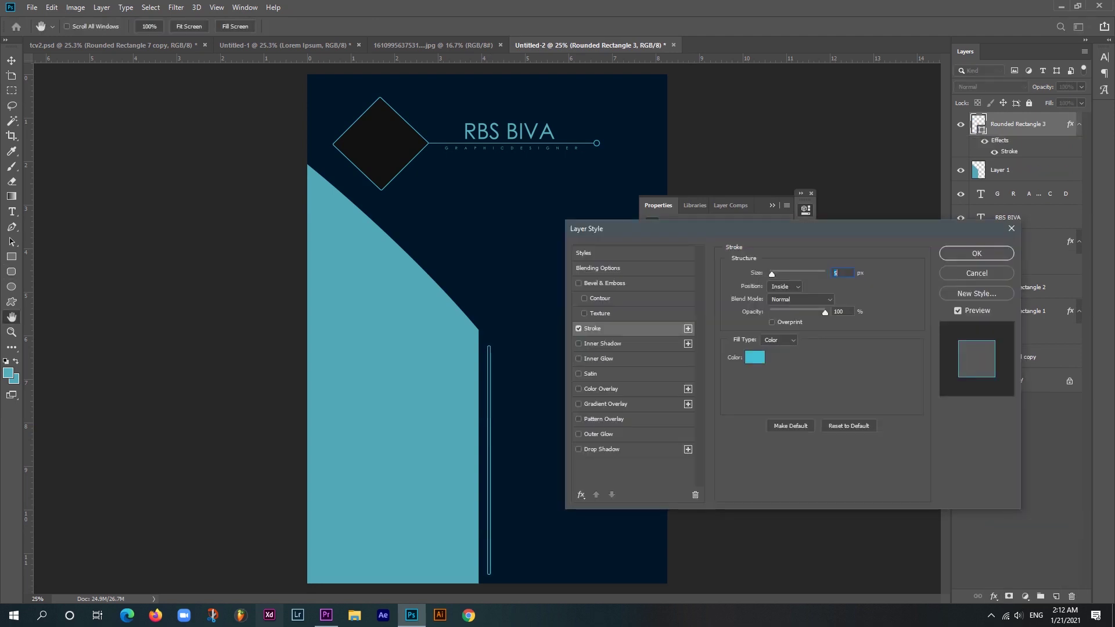
pyautogui.press('Return')
# Draw a small circle at the line's bottom end with a stroke outline.
pyautogui.press('u')
pyautogui.moveTo(532, 334); pyautogui.dragTo(540, 342)
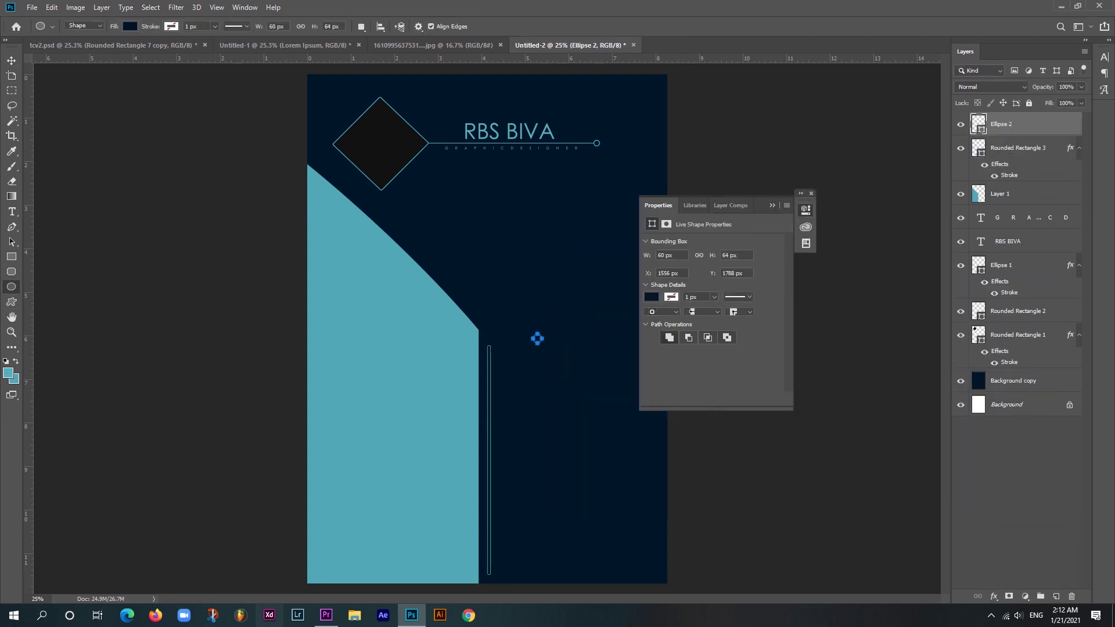
pyautogui.click(994, 596)
pyautogui.click(1010, 508)
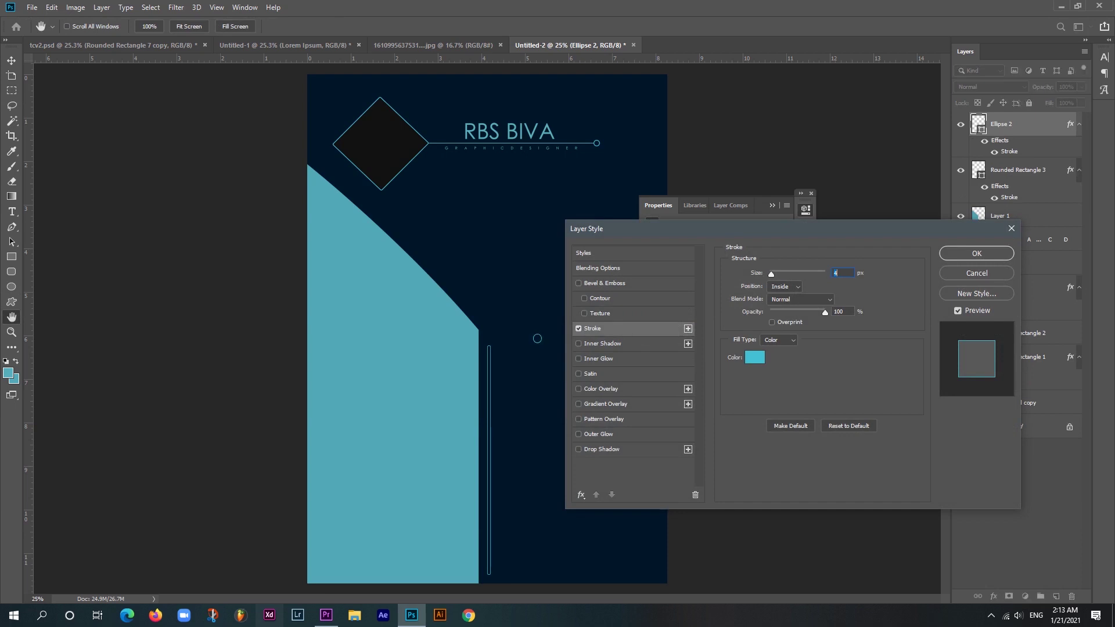
pyautogui.press('Return')
# Alt-drag a copy of the outlined circle to the line's top end.
pyautogui.press('v')
pyautogui.moveTo(537, 339)
pyautogui.mouseDown()
pyautogui.moveTo(488, 571)
pyautogui.moveTo(488, 346)
pyautogui.mouseUp()
pyautogui.scroll(-2, 489, 346)
pyautogui.scroll(2, 488, 346)
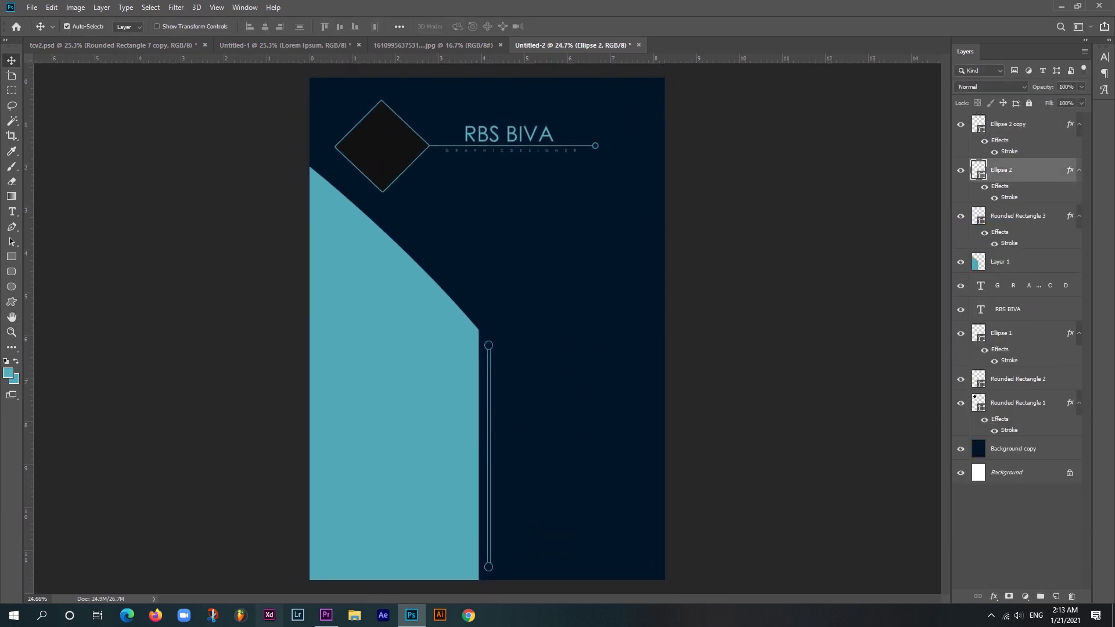
# Duplicate the diamond frame layer, clip the copy into it and convert it to a smart object.
pyautogui.click(1018, 402)
pyautogui.rightClick(1049, 403)
pyautogui.click(930, 175)
pyautogui.press('Return')
pyautogui.rightClick(1057, 402)
pyautogui.click(941, 335)
pyautogui.rightClick(1057, 402)
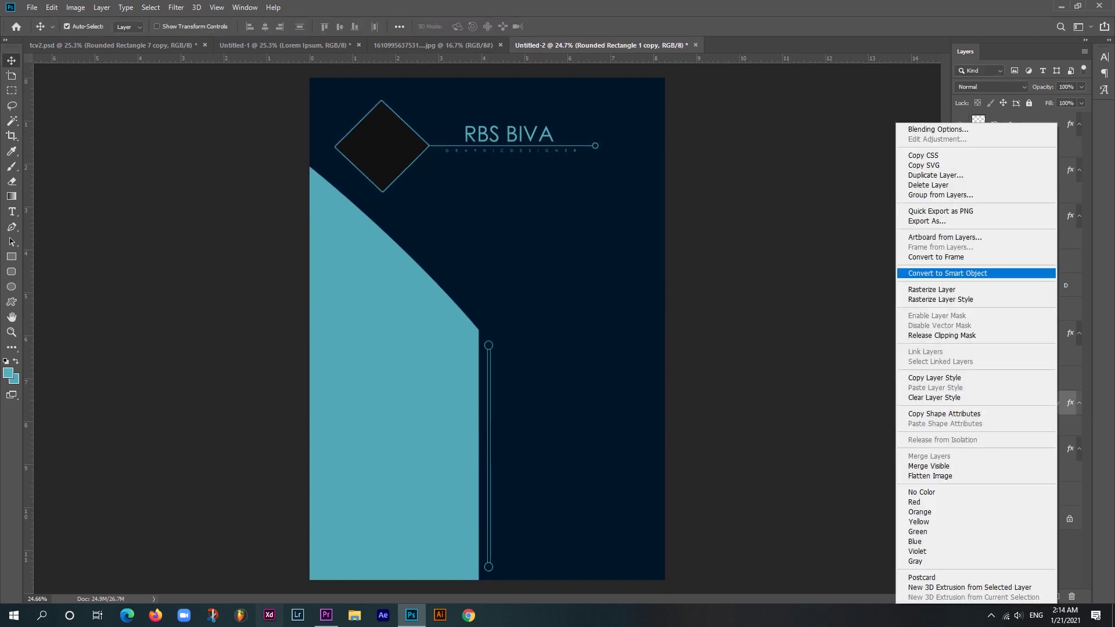
pyautogui.click(958, 273)
pyautogui.doubleClick(980, 123)
# Place the portrait photo inside the smart object, then save and close it.
pyautogui.click(32, 7)
pyautogui.click(59, 187)
pyautogui.doubleClick(137, 96)
pyautogui.press('Return')
pyautogui.hotkey('ctrl', 's')
pyautogui.hotkey('ctrl', 'w')
pyautogui.scroll(5, 482, 395)
pyautogui.press('t')
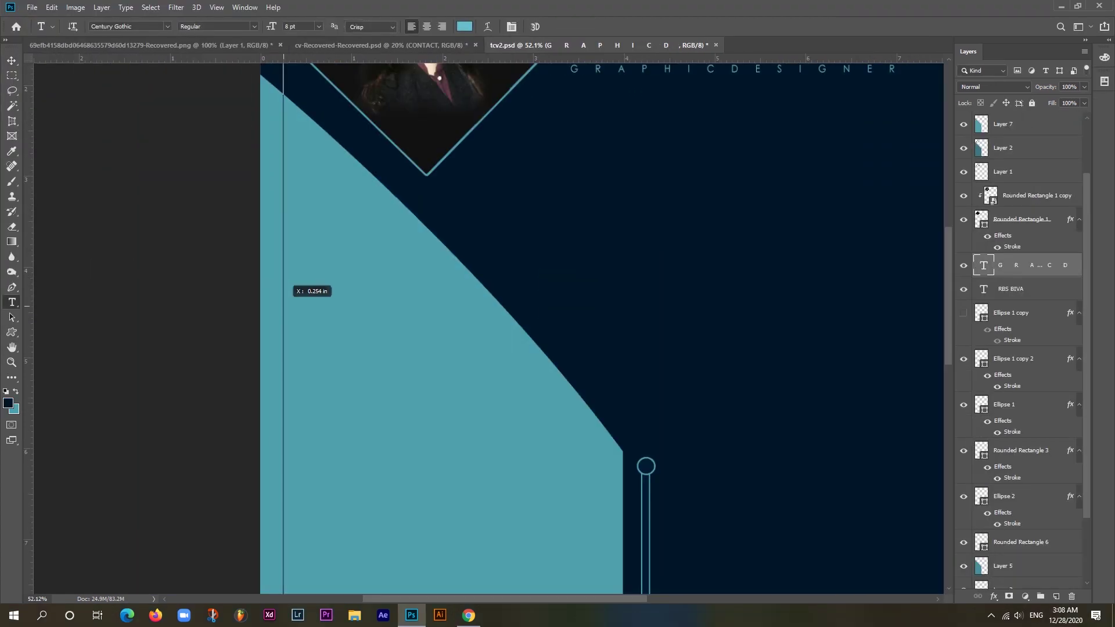
# Type a PROFILE heading on the teal panel in 18 pt dark navy.
pyautogui.click(289, 254)
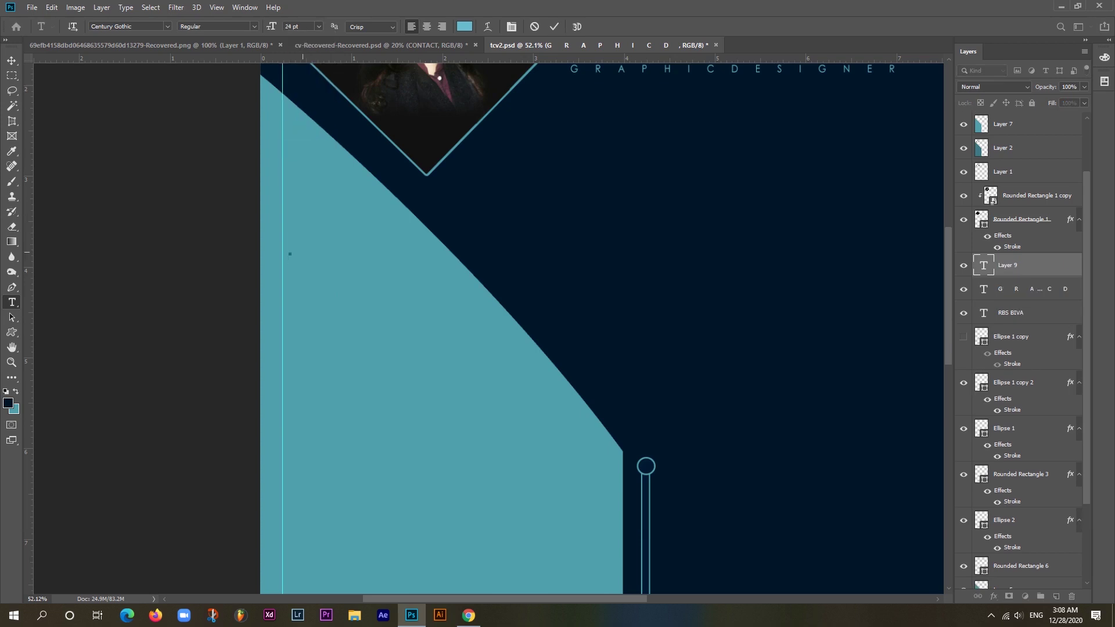
pyautogui.click(318, 26)
pyautogui.click(299, 58)
pyautogui.click(465, 27)
pyautogui.click(861, 214)
pyautogui.write('PROFILE')
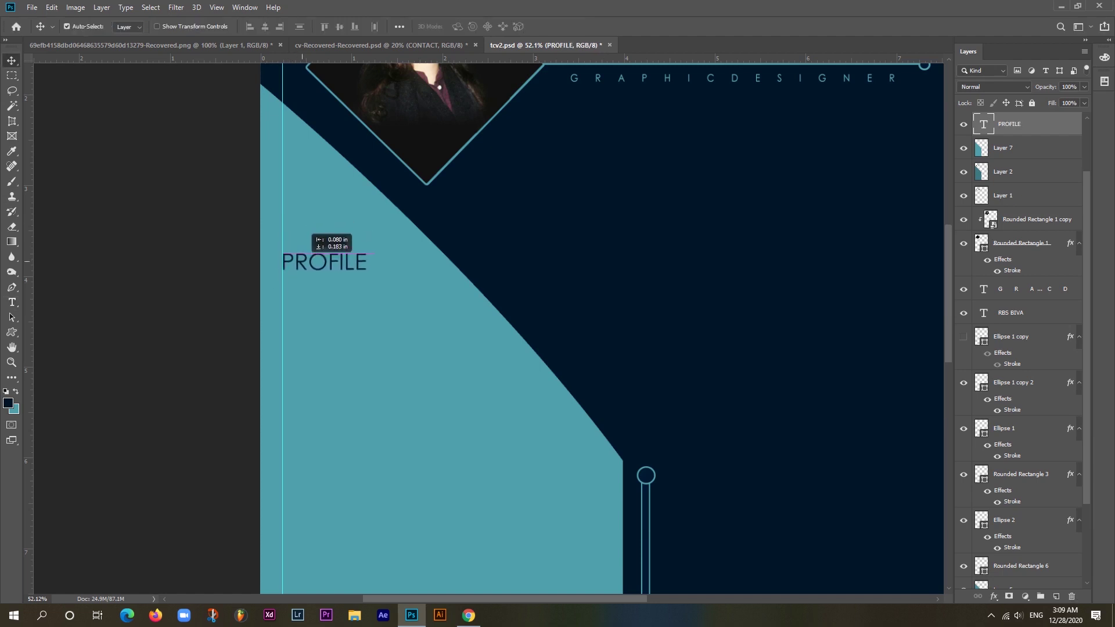
pyautogui.write('u')
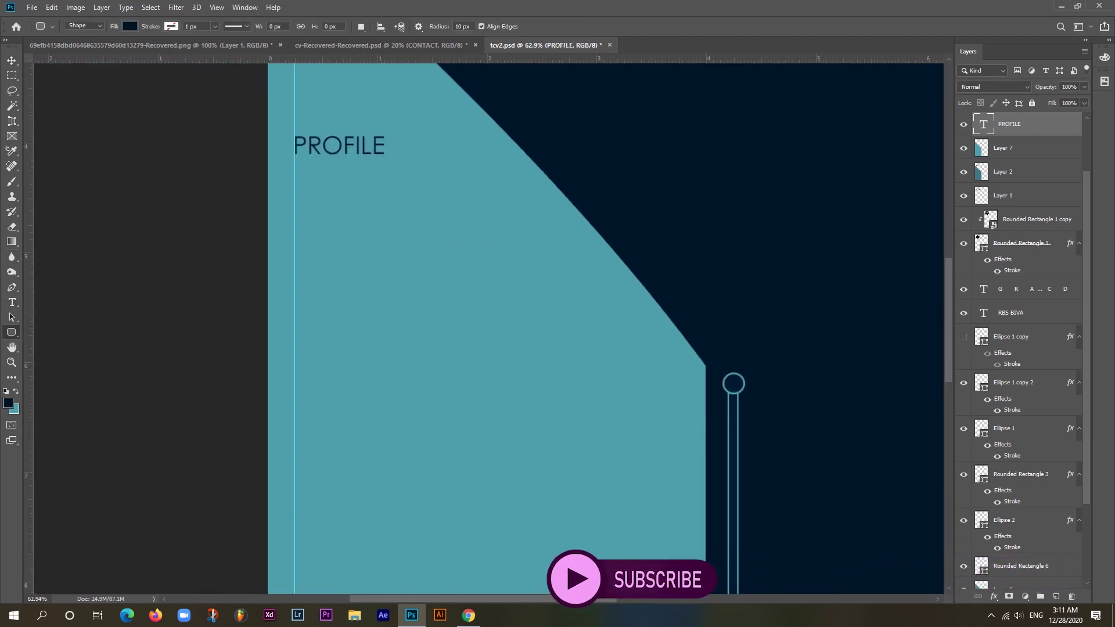
# Draw a thin line right of PROFILE and an unfilled rounded square after it.
pyautogui.moveTo(391, 144); pyautogui.dragTo(440, 146)
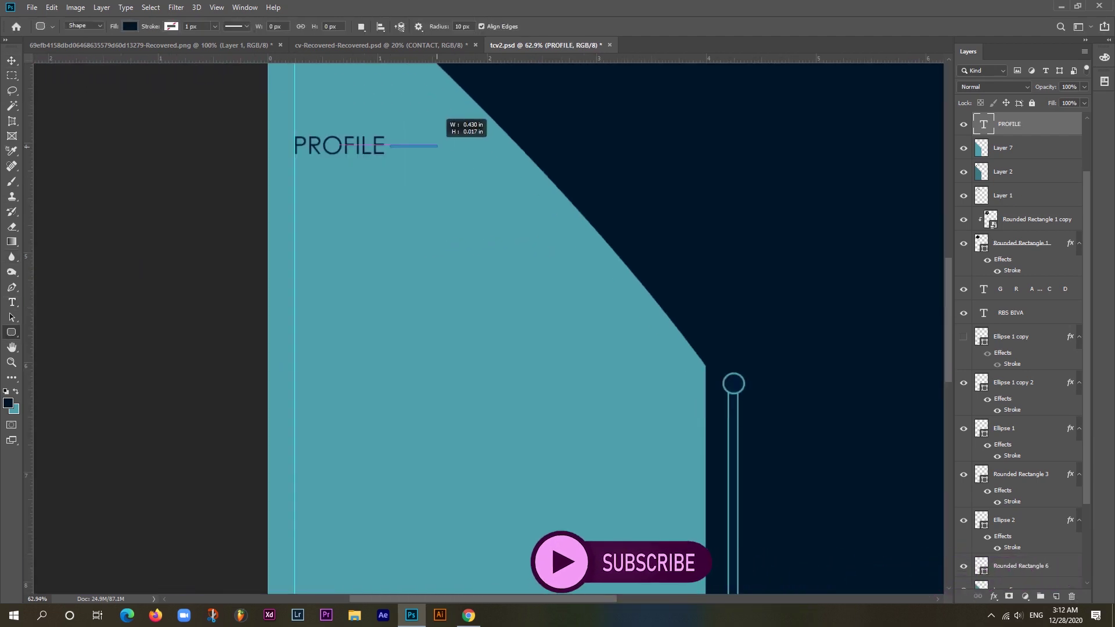
pyautogui.click(891, 85)
pyautogui.rightClick(11, 332)
pyautogui.click(58, 343)
pyautogui.moveTo(438, 129); pyautogui.dragTo(471, 160)
pyautogui.click(746, 179)
pyautogui.click(749, 217)
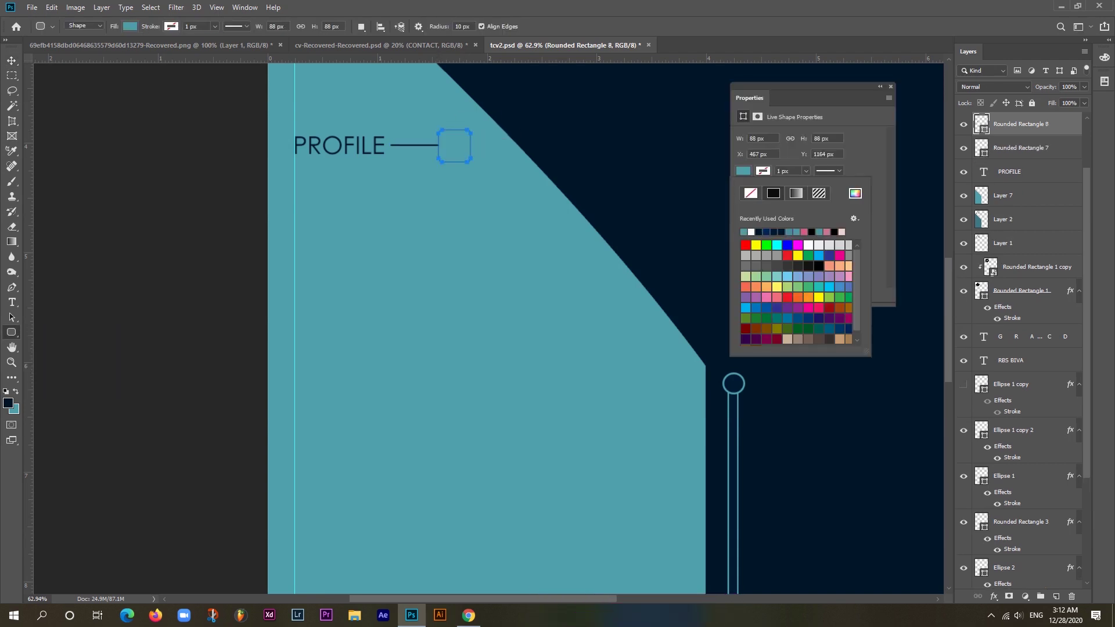
# Give the square a dark navy stroke and rotate it 45° into a diamond.
pyautogui.click(994, 596)
pyautogui.click(193, 444)
pyautogui.press('Return')
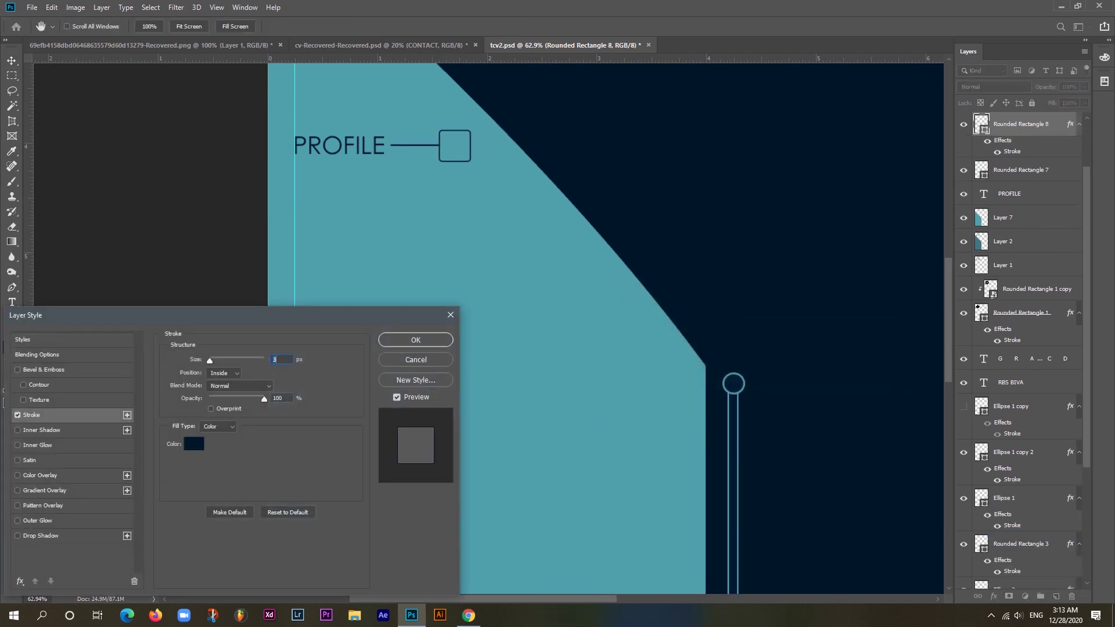
pyautogui.press('Return')
pyautogui.hotkey('ctrl', 't')
pyautogui.press('Return')
pyautogui.hotkey('shift', 'Right')
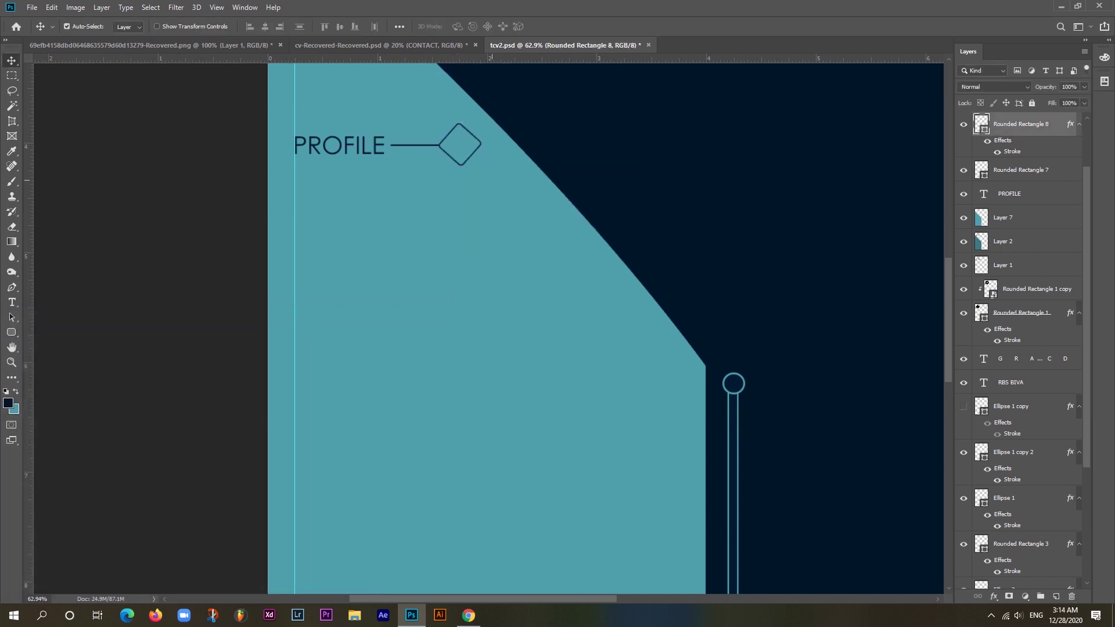
# Magic Wand the person icon on the icon sheet and drag it into the diamond.
pyautogui.hotkey('ctrl', 'Tab')
pyautogui.press('w')
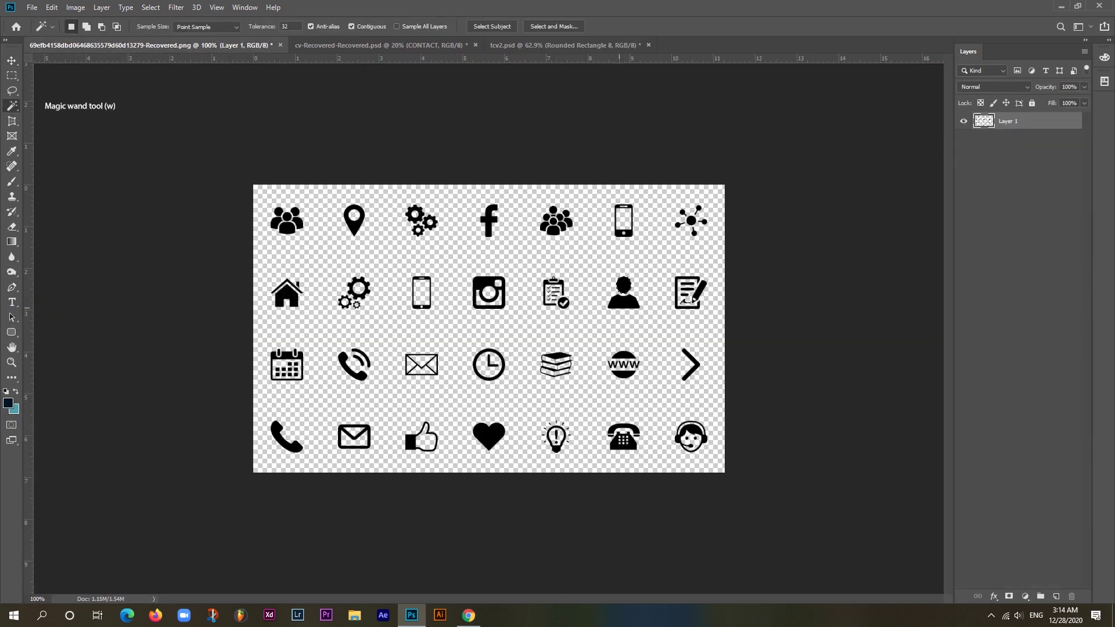
pyautogui.click(623, 300)
pyautogui.press('v')
pyautogui.moveTo(624, 301); pyautogui.dragTo(177, 155)
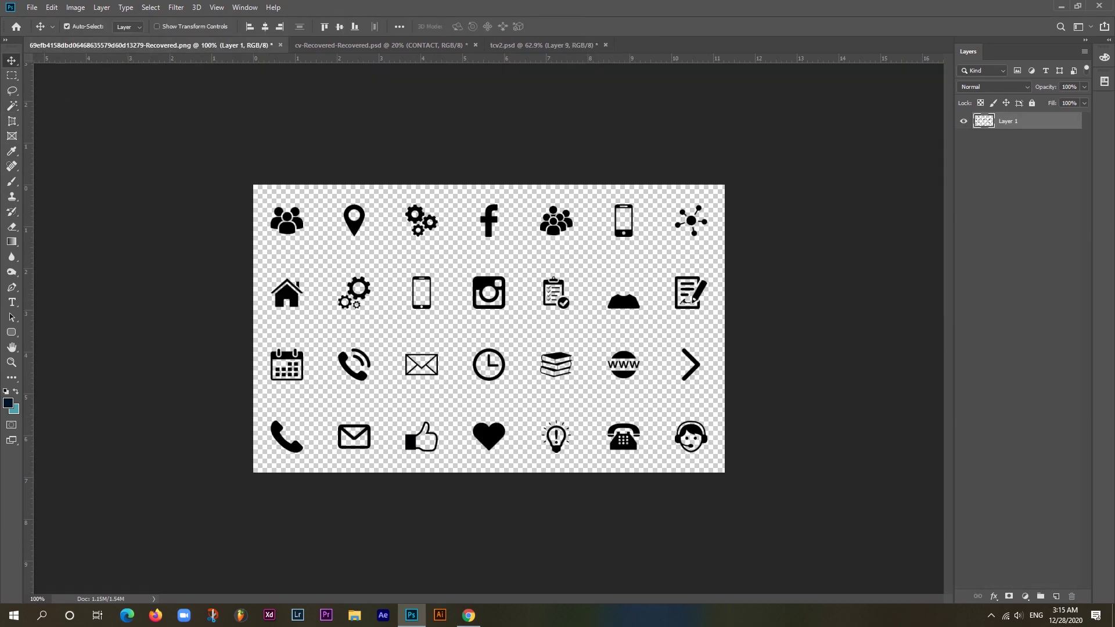
pyautogui.moveTo(545, 44); pyautogui.dragTo(460, 141)
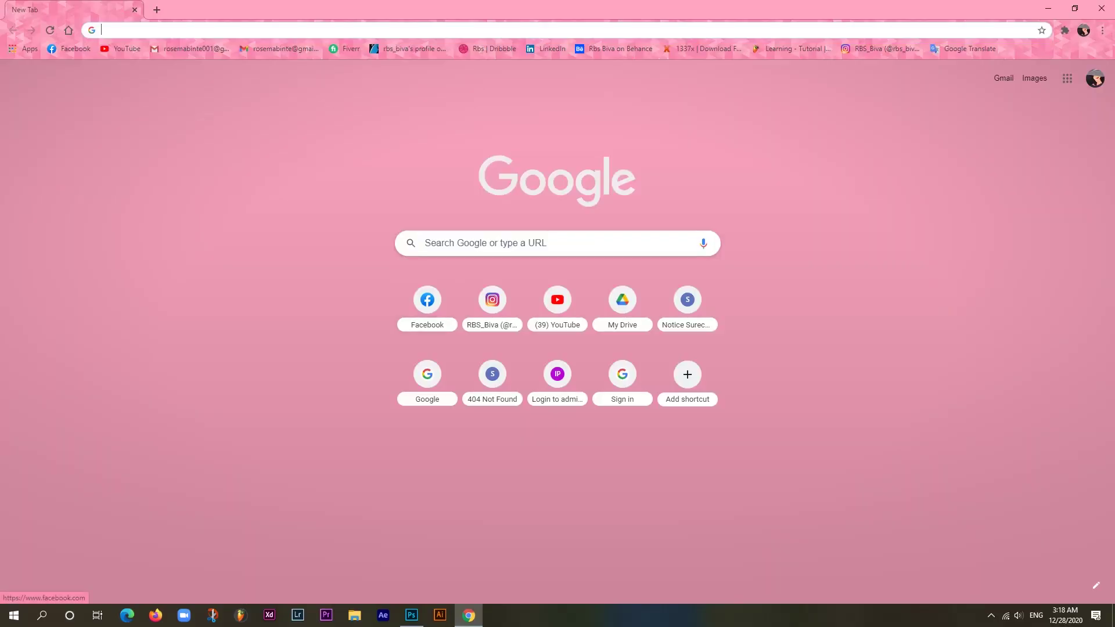
# Search lorem ipsum, copy the first paragraph on lipsum.com, and return to Photoshop.
pyautogui.press('Tab')
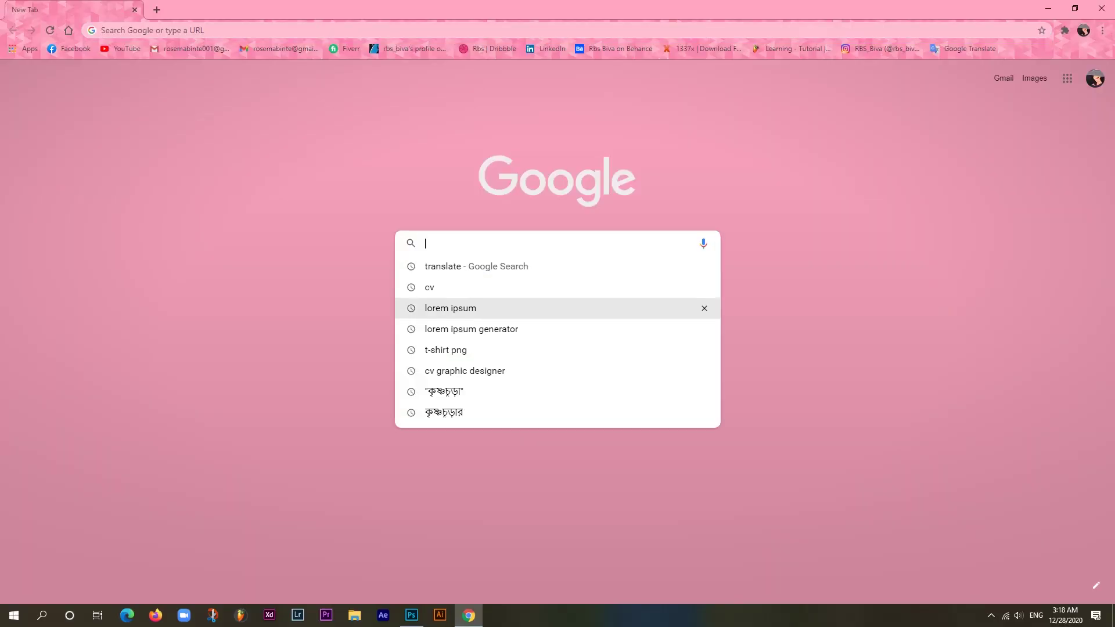
pyautogui.click(450, 307)
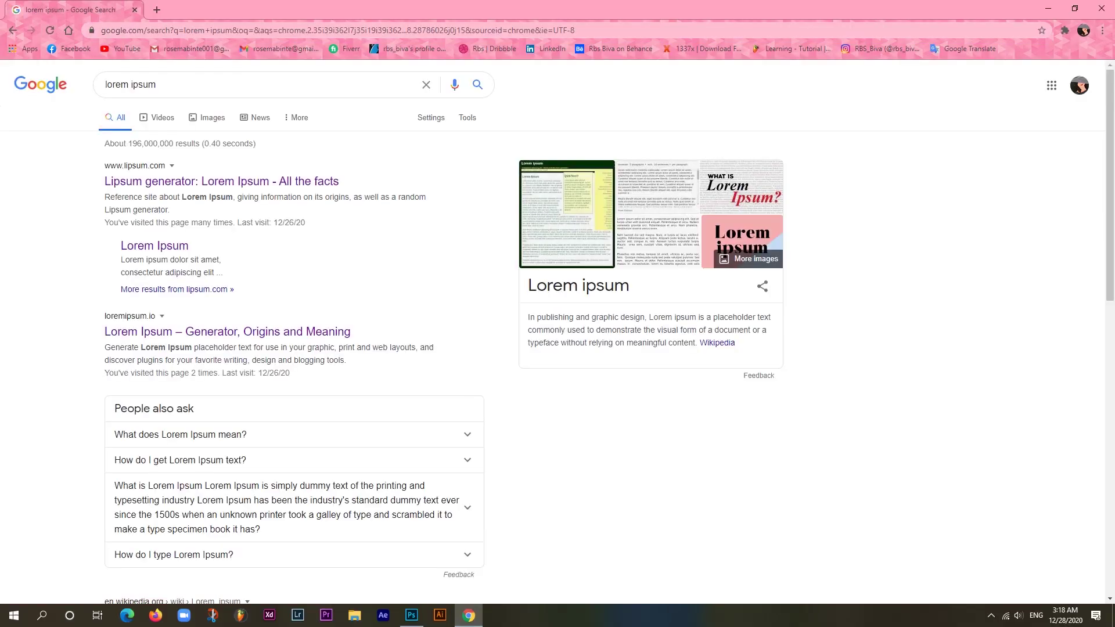
pyautogui.click(222, 181)
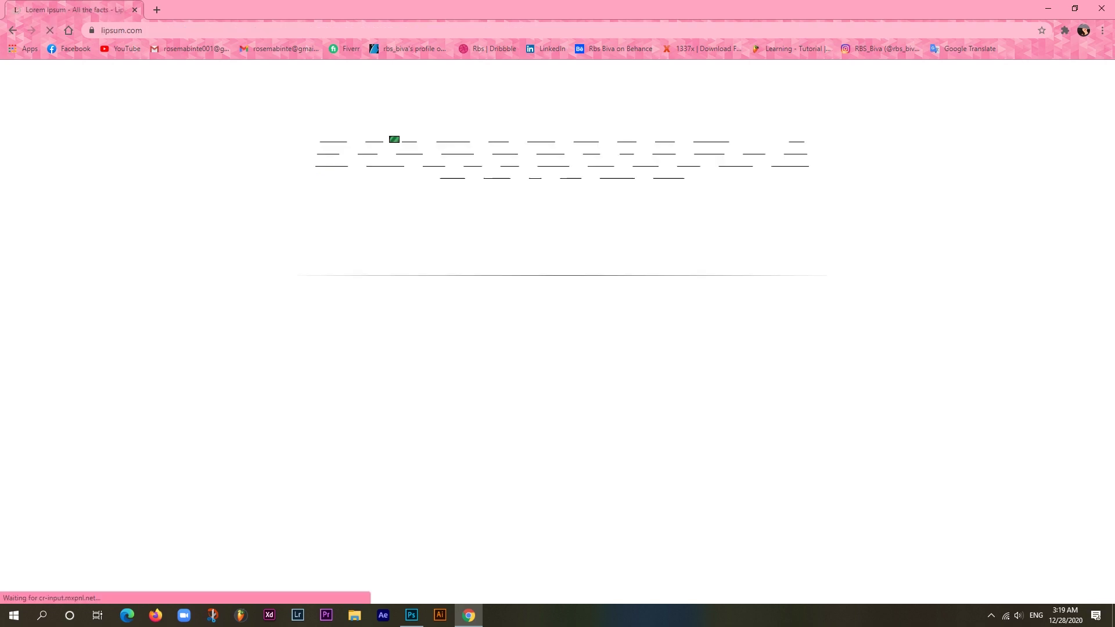
pyautogui.moveTo(291, 310); pyautogui.dragTo(446, 368)
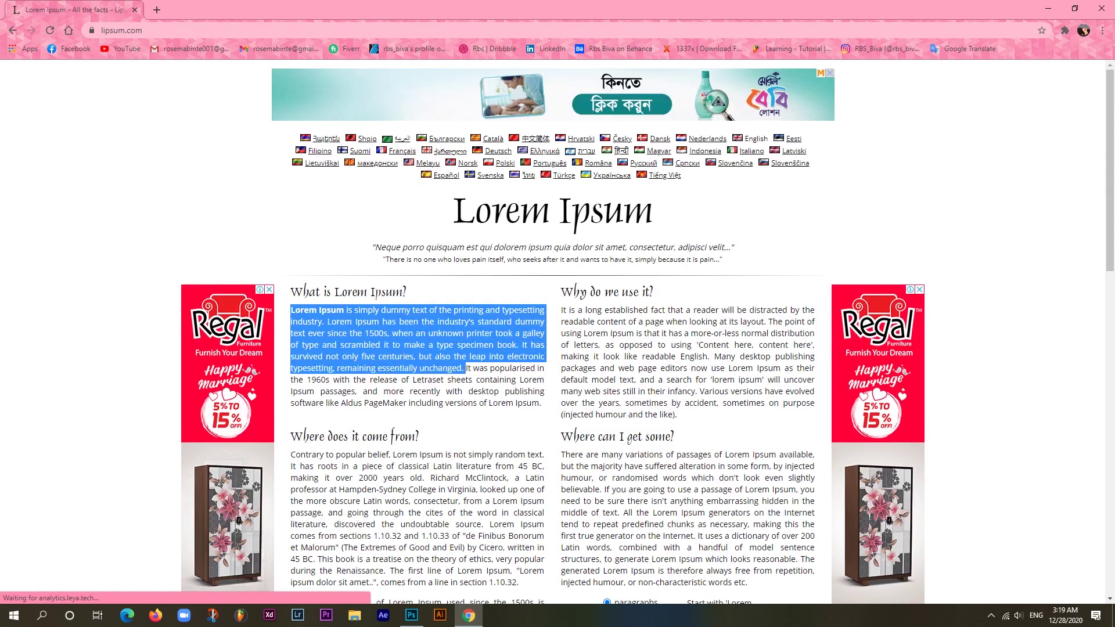
pyautogui.rightClick(445, 338)
pyautogui.click(475, 347)
pyautogui.click(412, 615)
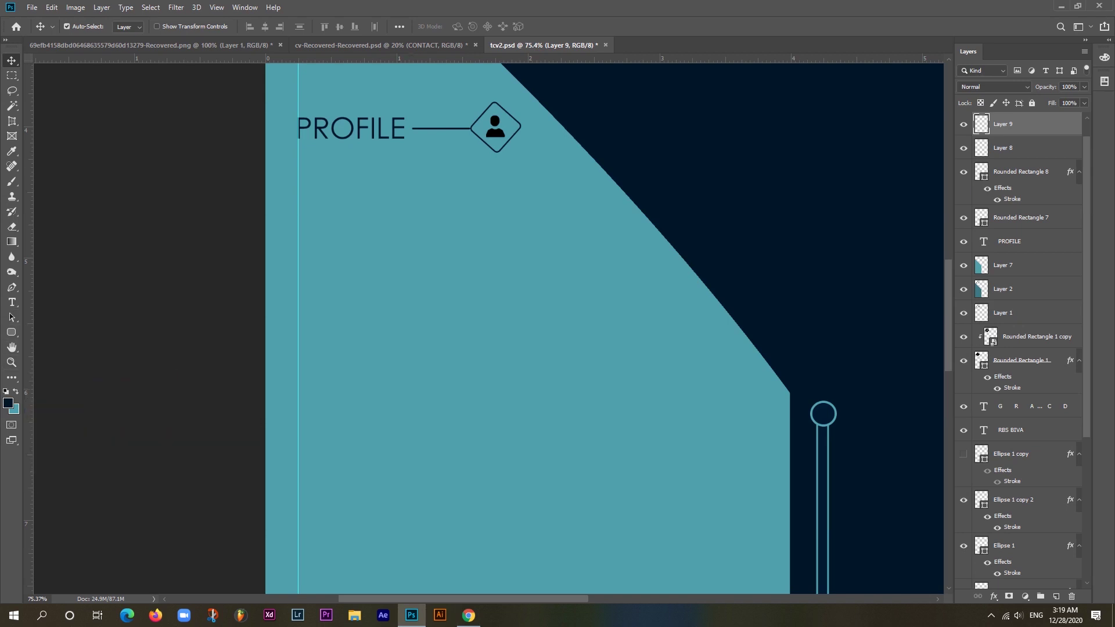
# Paste the Lorem Ipsum paragraph below PROFILE, break it after 'dummy', and align it under the heading.
pyautogui.press('t')
pyautogui.click(304, 174)
pyautogui.hotkey('ctrl', 'v')
pyautogui.scroll(1, 331, 216)
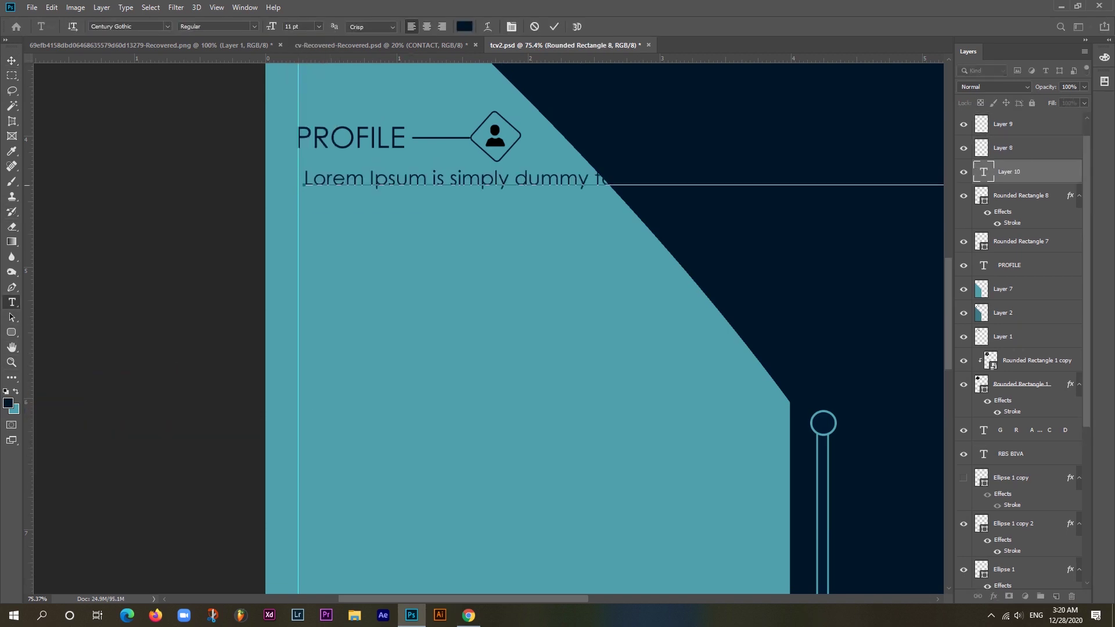
pyautogui.click(595, 179)
pyautogui.press('Return')
pyautogui.hotkey('ctrl', 'Return')
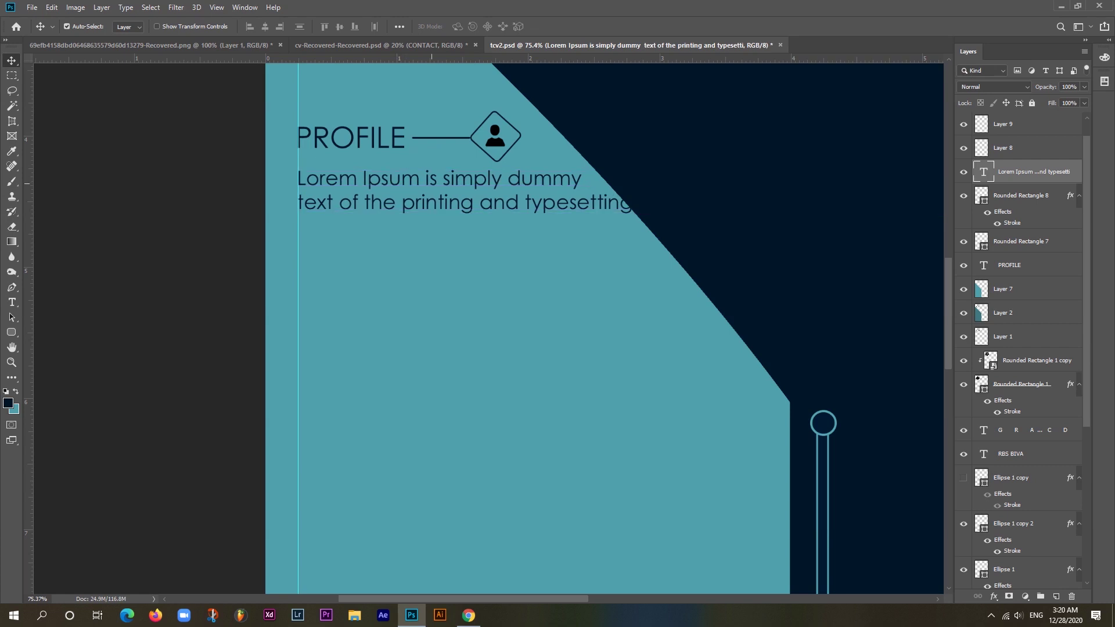
pyautogui.moveTo(308, 186); pyautogui.dragTo(300, 185)
pyautogui.click(318, 26)
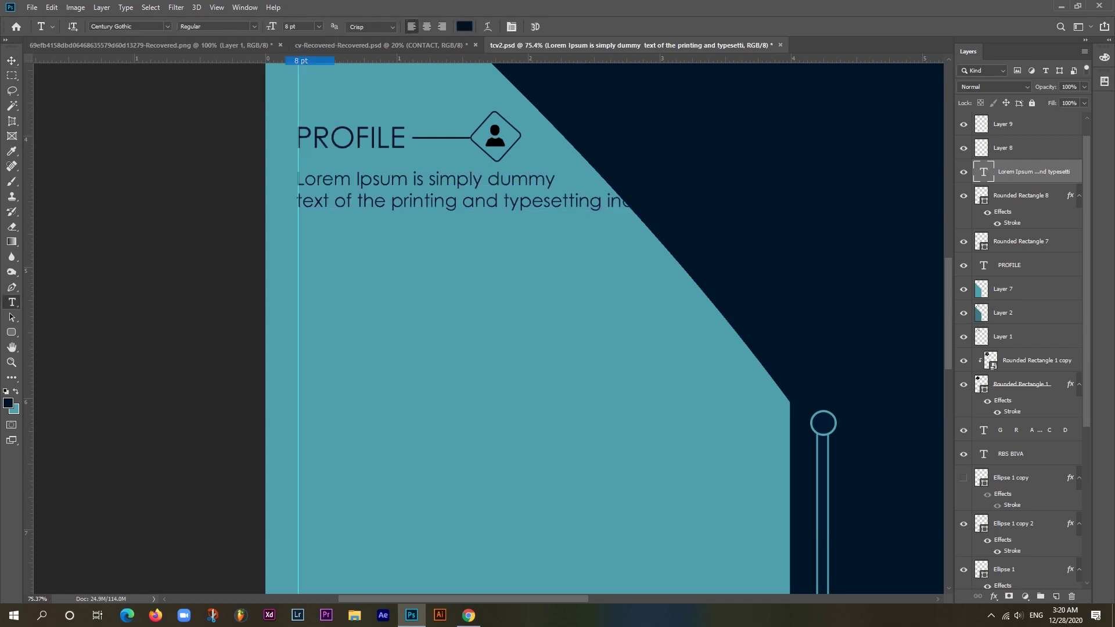
# Rebreak the paragraph into lines after 'and', 'industry's', 'unknown' and further points.
pyautogui.click(681, 215)
pyautogui.press('Delete')
pyautogui.click(814, 215)
pyautogui.press('Return')
pyautogui.click(852, 241)
pyautogui.press('Return')
pyautogui.press('Return')
pyautogui.press('BackSpace')
pyautogui.press('Return')
pyautogui.click(906, 294)
pyautogui.press('Return')
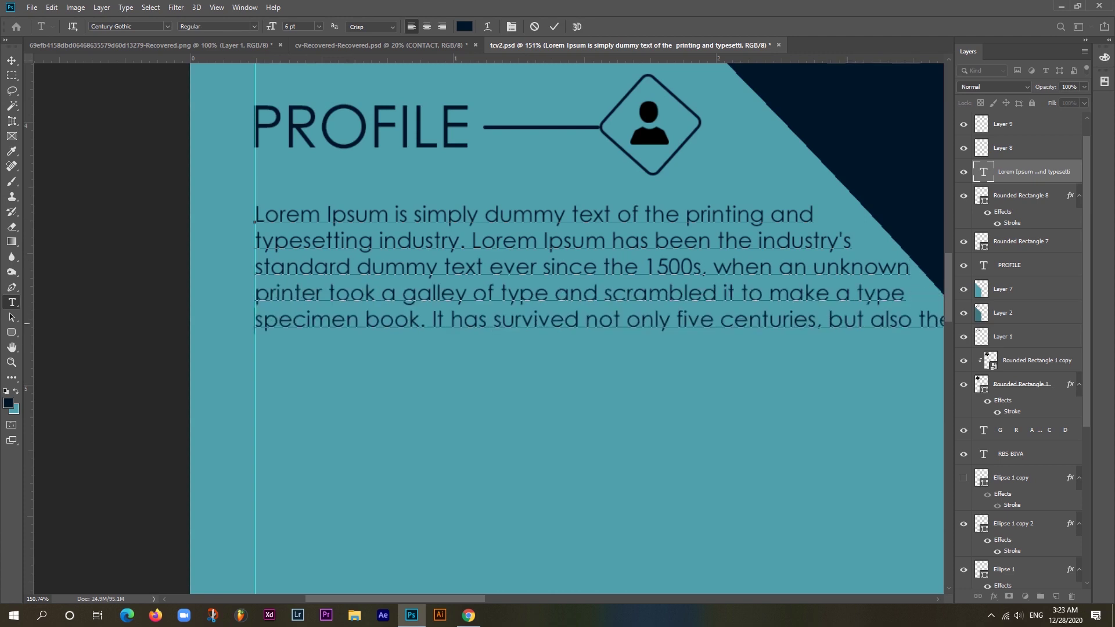
pyautogui.press('Return')
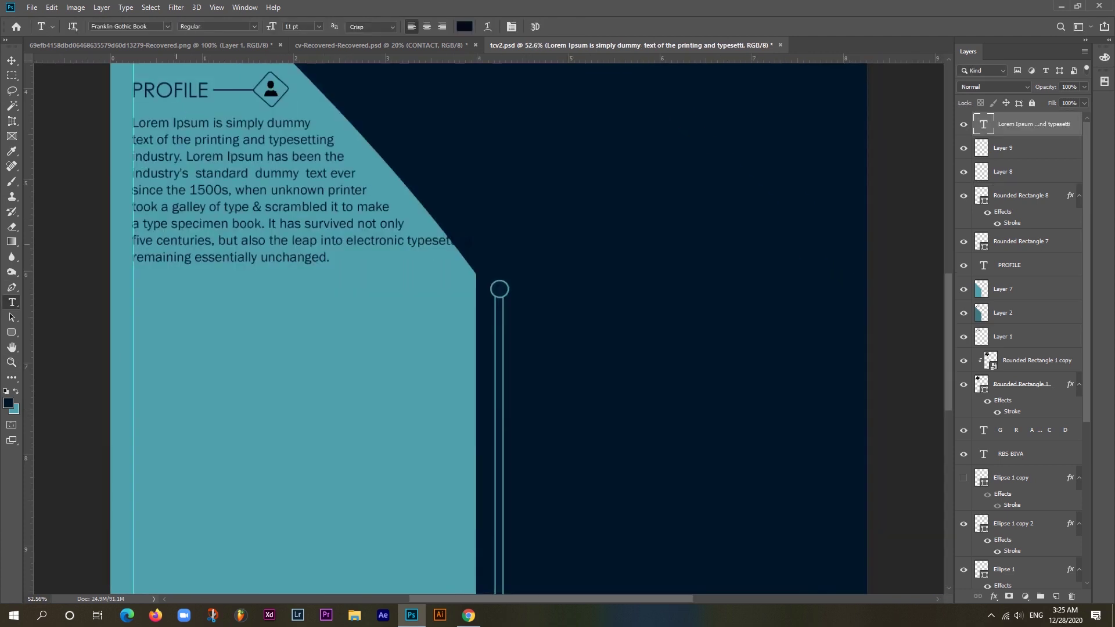
# Zoom out to show the whole CV page and set the profile paragraph to 10 pt.
pyautogui.click(11, 362)
pyautogui.hotkey('ctrl', '-')
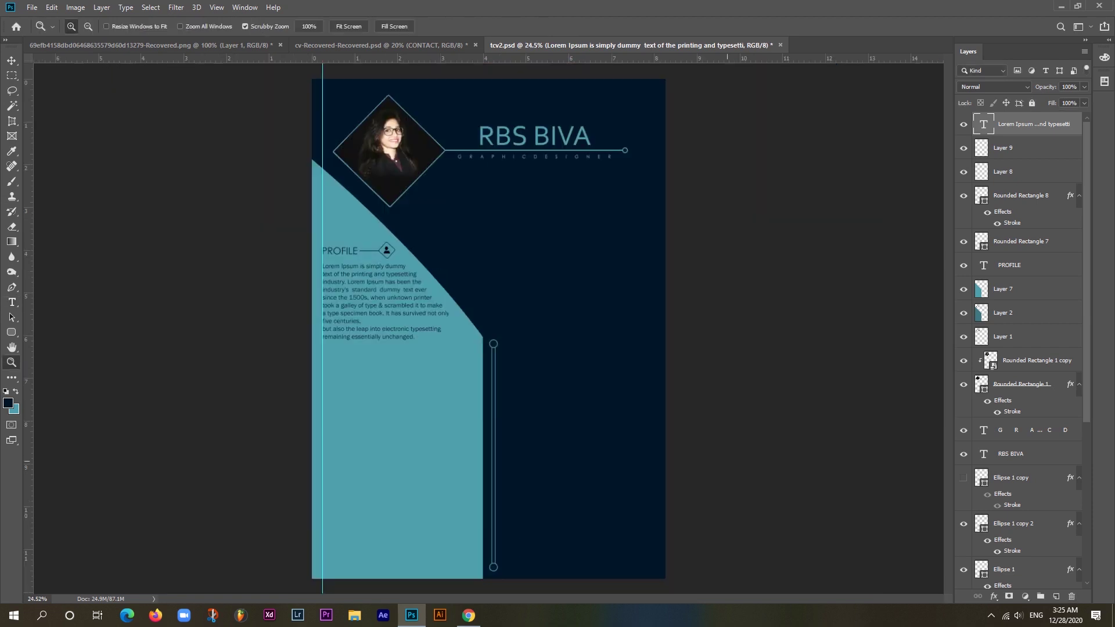
pyautogui.press('t')
pyautogui.click(319, 27)
pyautogui.click(296, 70)
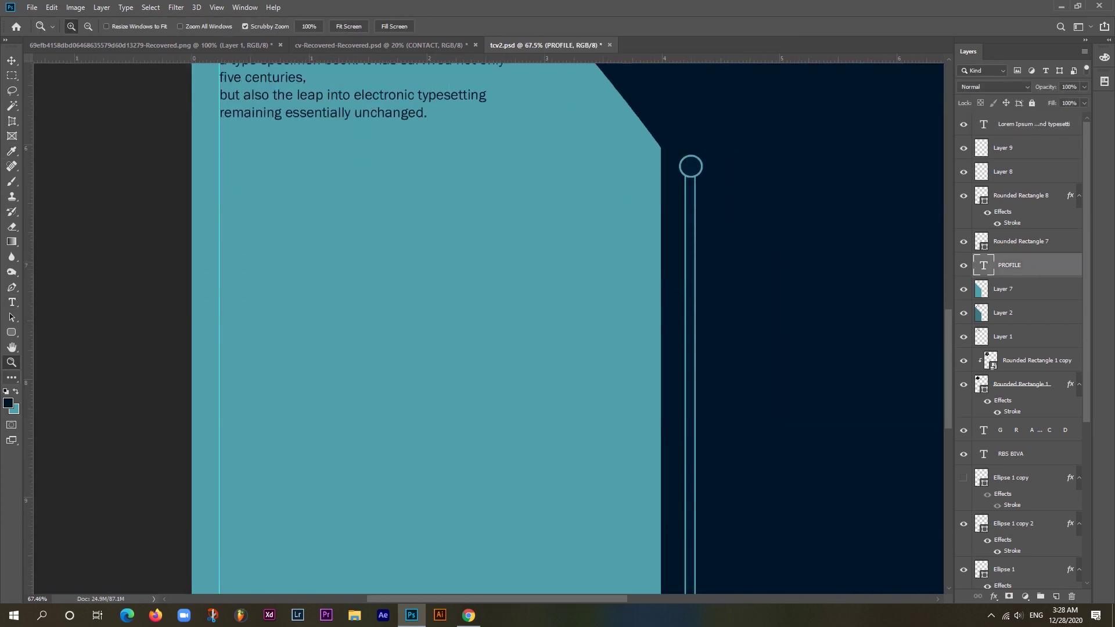
# Replace the placeholder text with the 18 pt CONTACT heading.
pyautogui.press('t')
pyautogui.click(367, 170)
pyautogui.press('BackSpace')
pyautogui.click(318, 27)
pyautogui.click(299, 113)
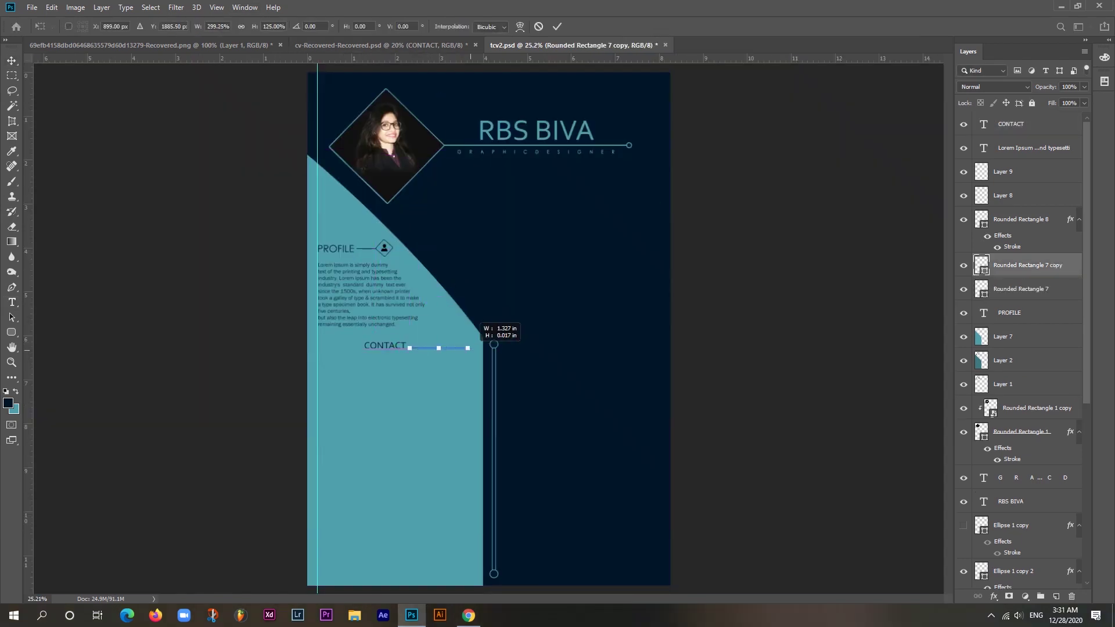
# Nudge the line beside CONTACT into place and drag the headset icon into its diamond.
pyautogui.moveTo(419, 348); pyautogui.dragTo(430, 346)
pyautogui.hotkey('ctrl', 'shift', ']')
pyautogui.press('Return')
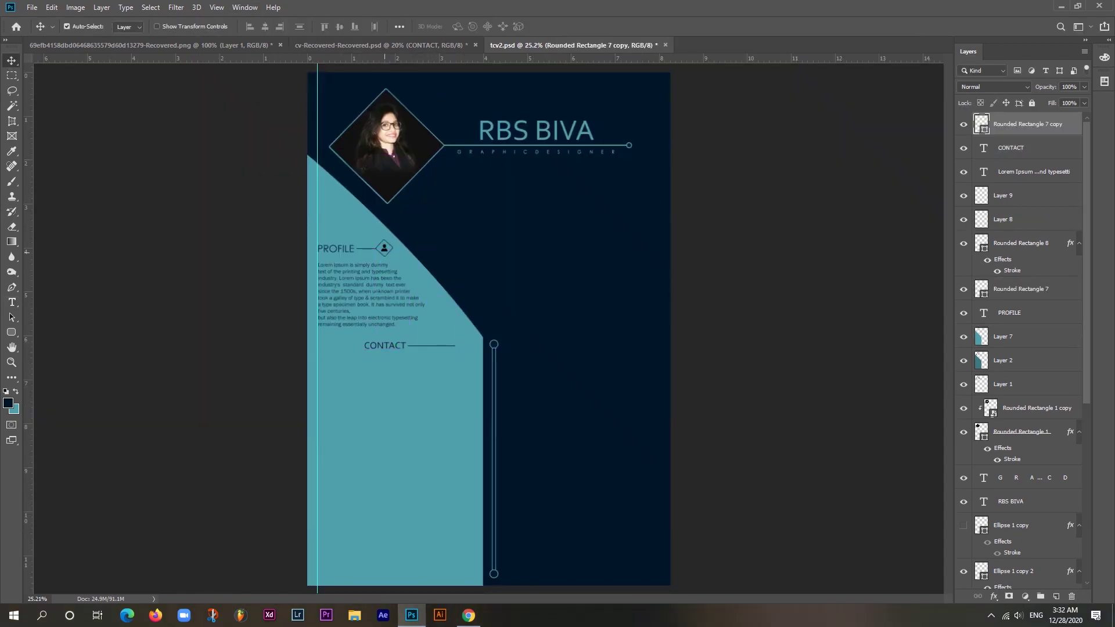
pyautogui.click(1021, 243)
pyautogui.hotkey('ctrl', 'j')
pyautogui.click(151, 45)
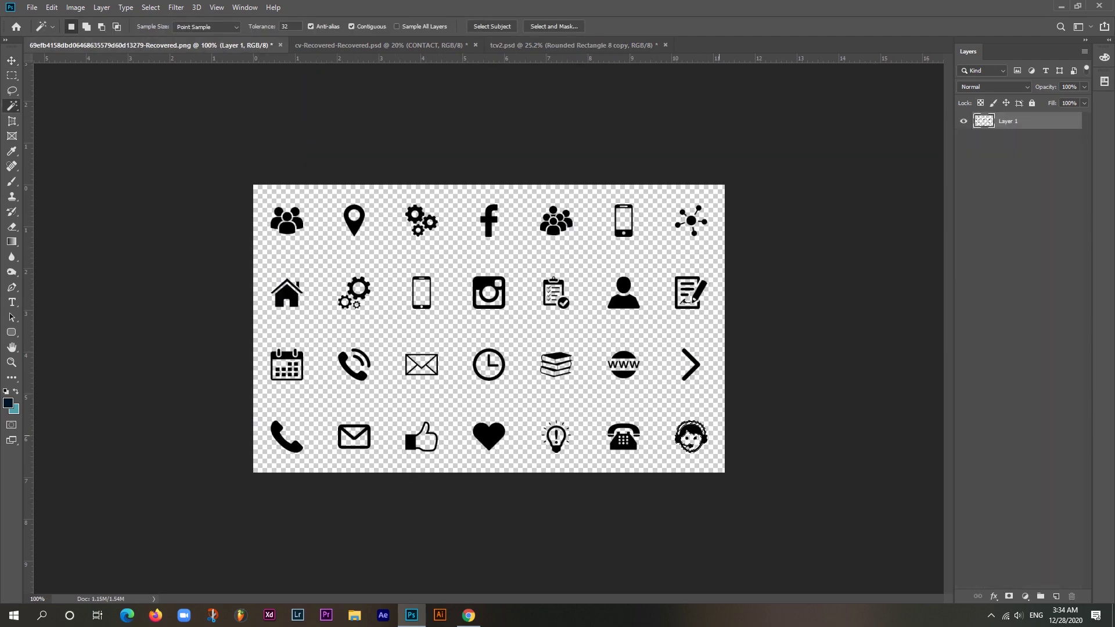
pyautogui.moveTo(524, 79); pyautogui.dragTo(455, 290)
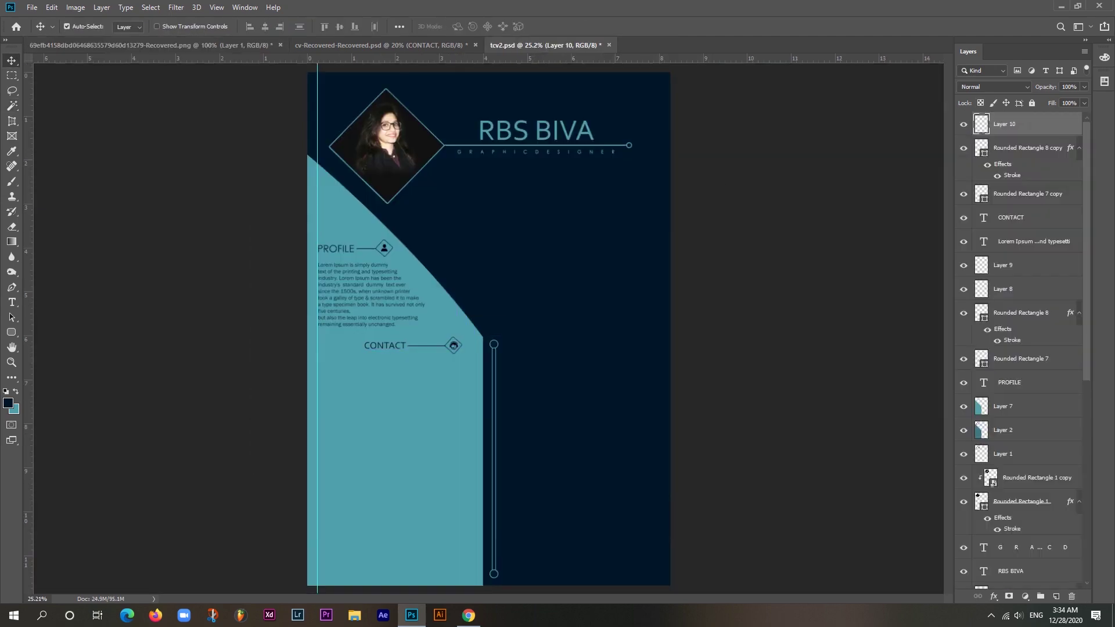
# Zoom in on the CONTACT icon and draw a small circle beneath the heading.
pyautogui.scroll(3, 464, 360)
pyautogui.press('z')
pyautogui.click(431, 319)
pyautogui.press('u')
pyautogui.click(461, 311)
pyautogui.scroll(-3, 460, 310)
pyautogui.moveTo(341, 163); pyautogui.dragTo(388, 208)
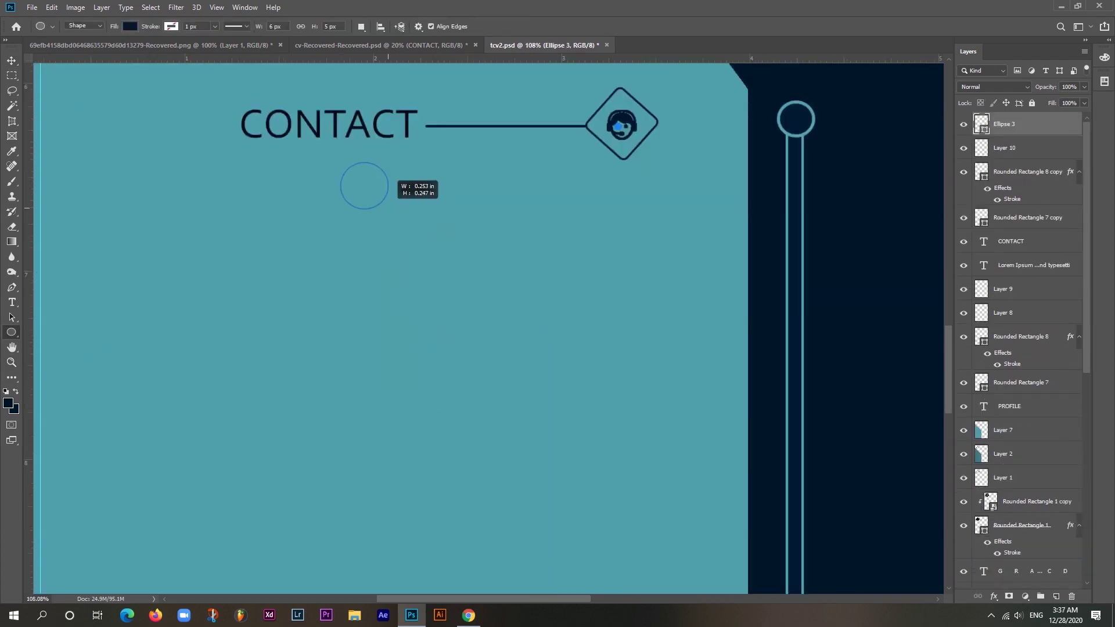
# Turn the circle into an outline with a stroke and no fill.
pyautogui.click(743, 189)
pyautogui.click(746, 211)
pyautogui.doubleClick(1012, 151)
pyautogui.press('Return')
# Place the phone icon from the icon sheet inside the circle.
pyautogui.hotkey('ctrl', 'Tab')
pyautogui.press('v')
pyautogui.hotkey('ctrl', 'shift', 'Tab')
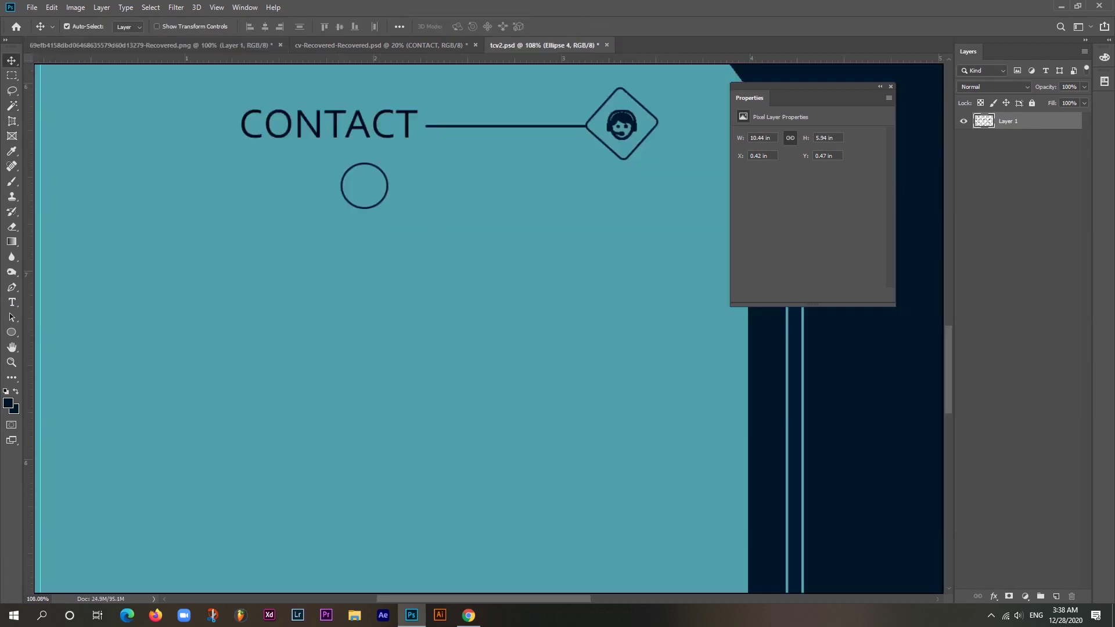
pyautogui.moveTo(372, 174); pyautogui.dragTo(364, 186)
# Add a dark navy Phone label under the phone icon.
pyautogui.keyDown('alt'); pyautogui.scroll(-3, 467, 361); pyautogui.keyUp('alt')
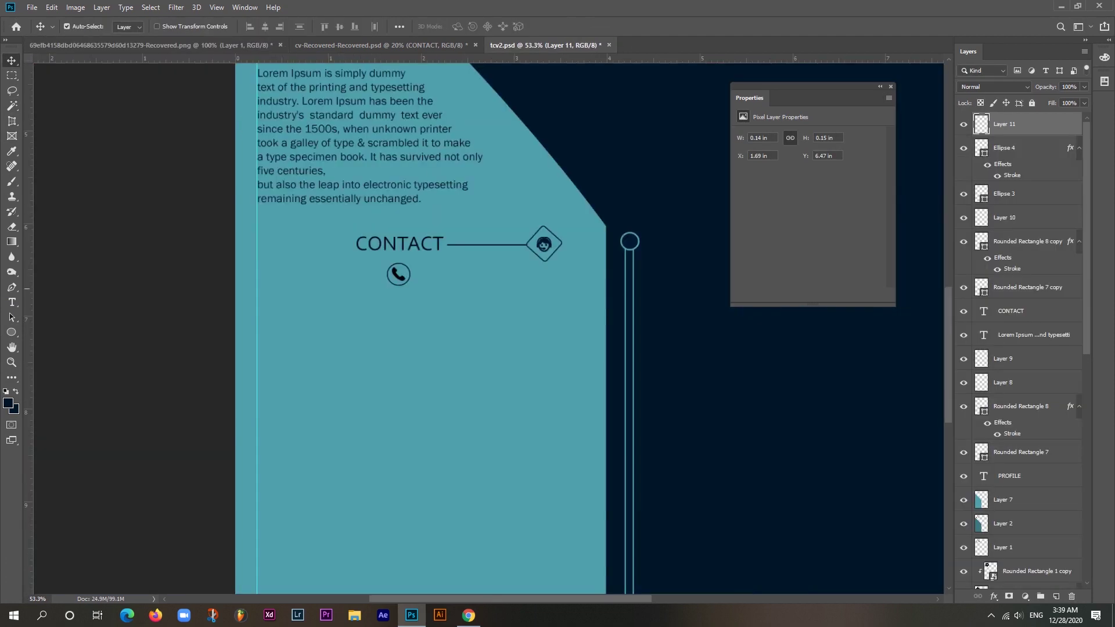
pyautogui.press('t')
pyautogui.click(369, 303)
pyautogui.press('BackSpace')
pyautogui.click(319, 26)
pyautogui.click(302, 62)
pyautogui.click(465, 26)
pyautogui.press('Return')
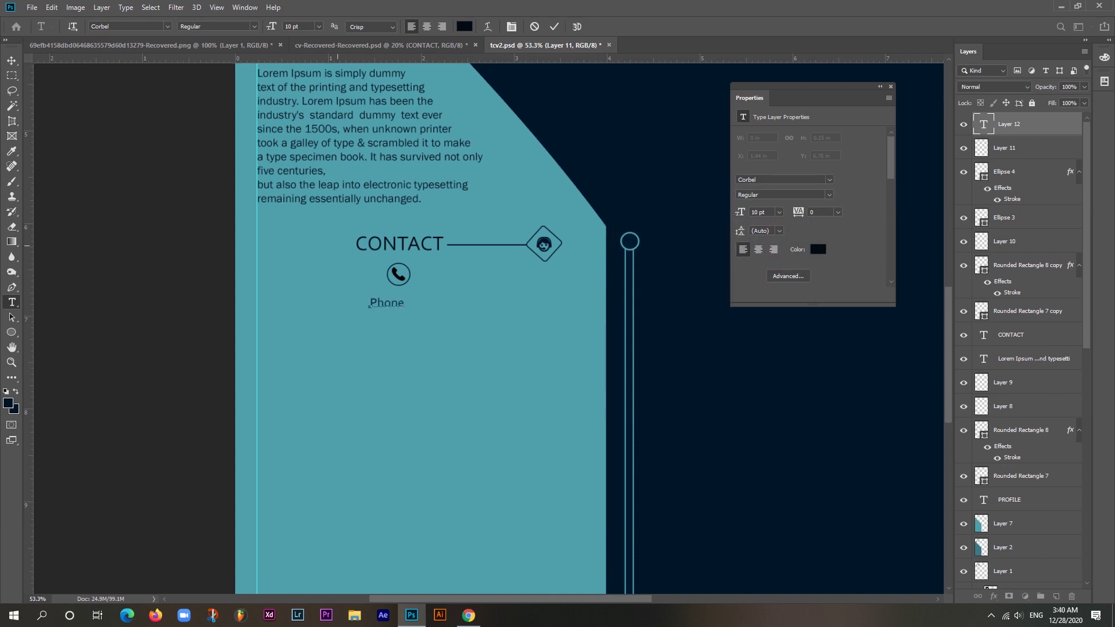
pyautogui.hotkey('ctrl', 'Return')
# Duplicate the outlined circle below the Phone entry.
pyautogui.press('v')
pyautogui.moveTo(400, 270); pyautogui.dragTo(401, 271)
pyautogui.scroll(-2, 401, 271)
pyautogui.moveTo(398, 209)
pyautogui.mouseDown()
pyautogui.moveTo(399, 260)
pyautogui.moveTo(435, 269)
pyautogui.mouseUp()
# Add an envelope custom shape and fit it inside the new circle.
pyautogui.press('u')
pyautogui.click(463, 26)
pyautogui.click(476, 93)
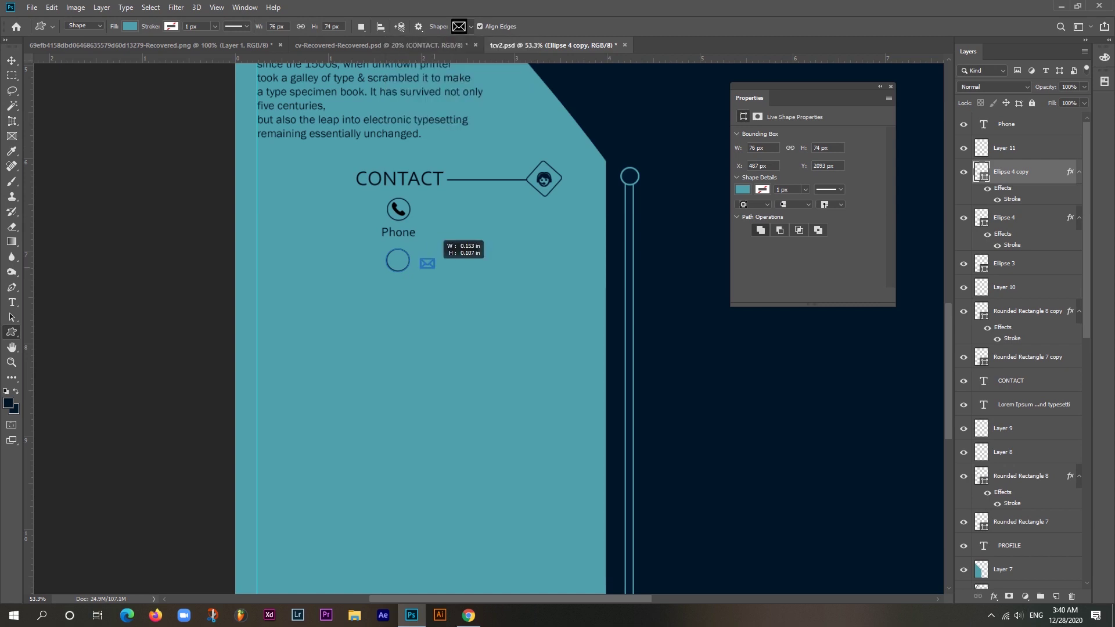
pyautogui.press('v')
pyautogui.hotkey('ctrl', 'shift', ']')
pyautogui.click(12, 333)
pyautogui.moveTo(427, 264); pyautogui.dragTo(398, 260)
# Add the Email label under the envelope icon.
pyautogui.press('t')
pyautogui.click(388, 287)
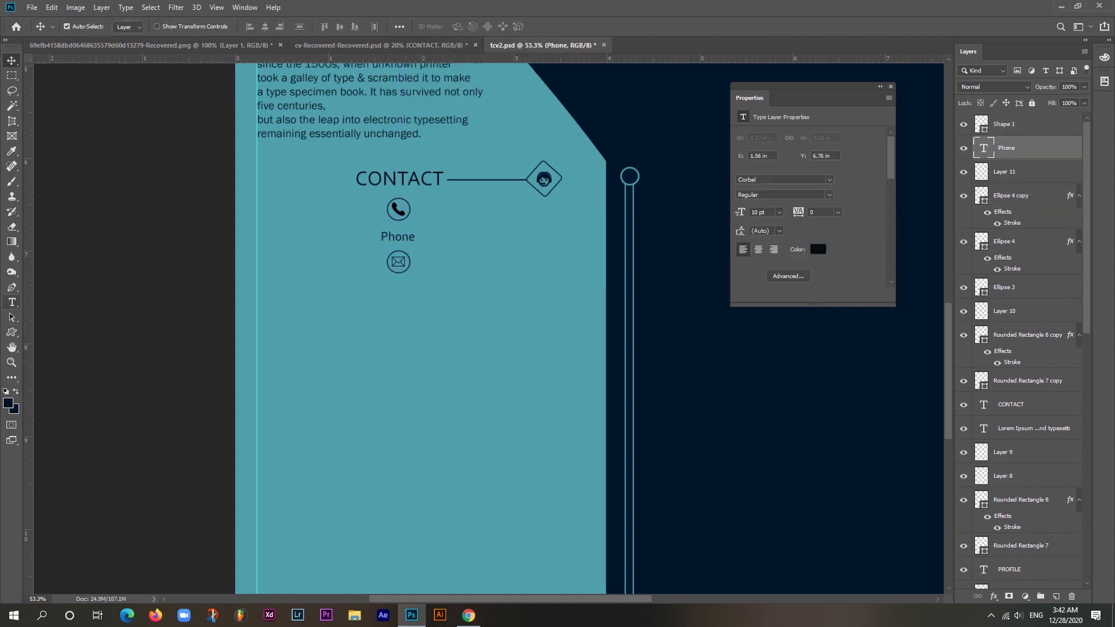
pyautogui.write('Email')
pyautogui.hotkey('ctrl', 'Return')
# Copy the circle below Email and drop the Facebook icon into it.
pyautogui.press('v')
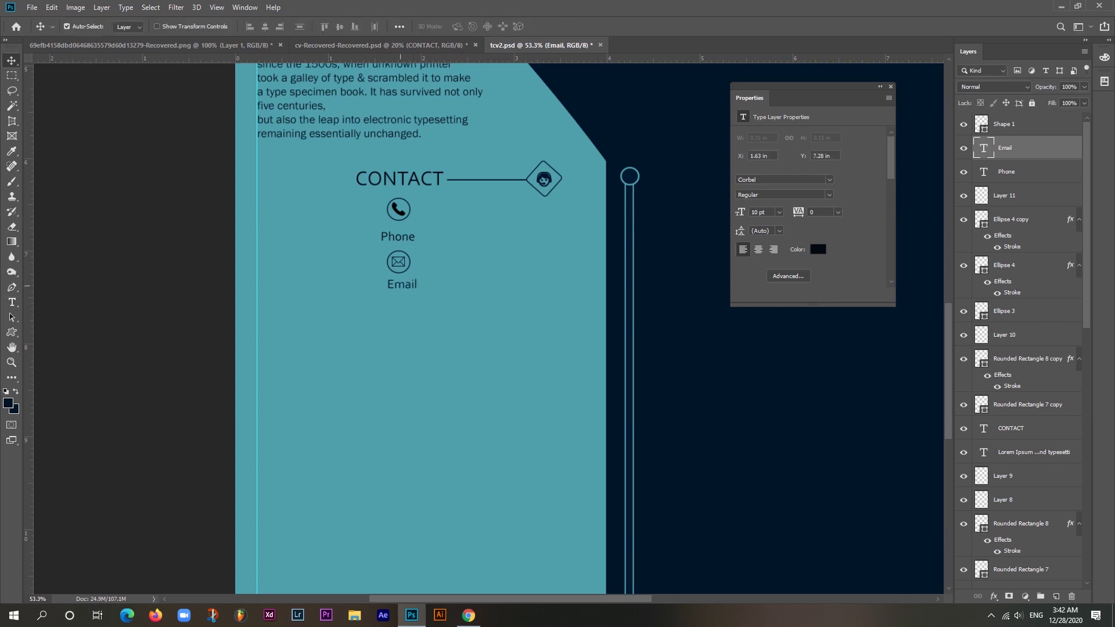
pyautogui.scroll(3, 454, 154)
pyautogui.moveTo(365, 326); pyautogui.dragTo(368, 400)
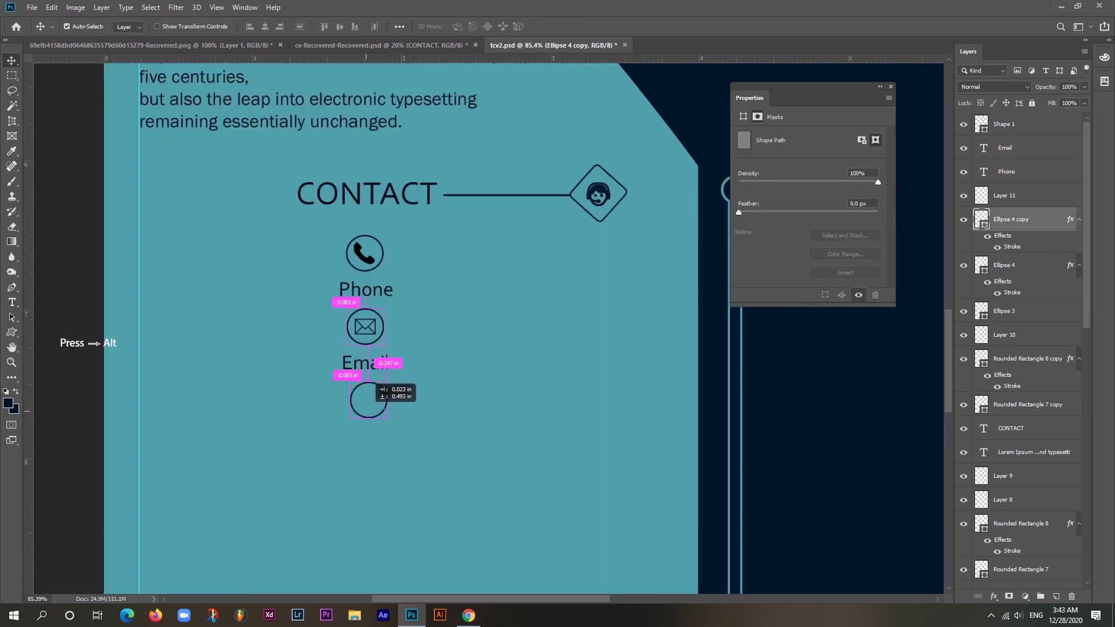
pyautogui.click(151, 45)
pyautogui.moveTo(487, 219); pyautogui.dragTo(368, 400)
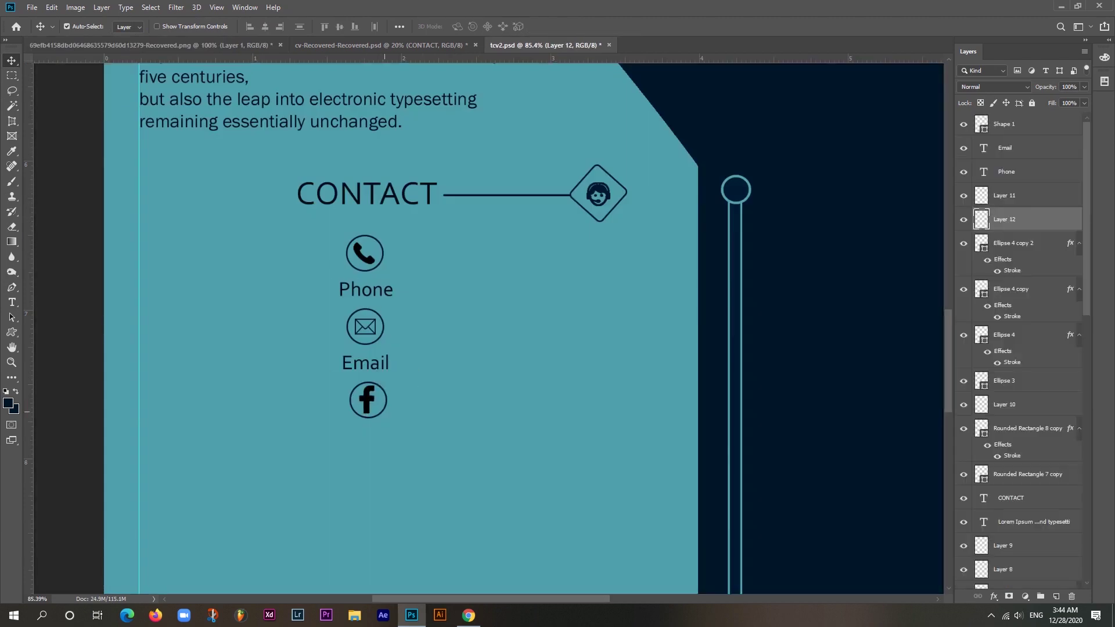
# Add a Facebook label centred under its icon.
pyautogui.scroll(-2, 372, 406)
pyautogui.click(11, 302)
pyautogui.click(350, 325)
pyautogui.press('BackSpace')
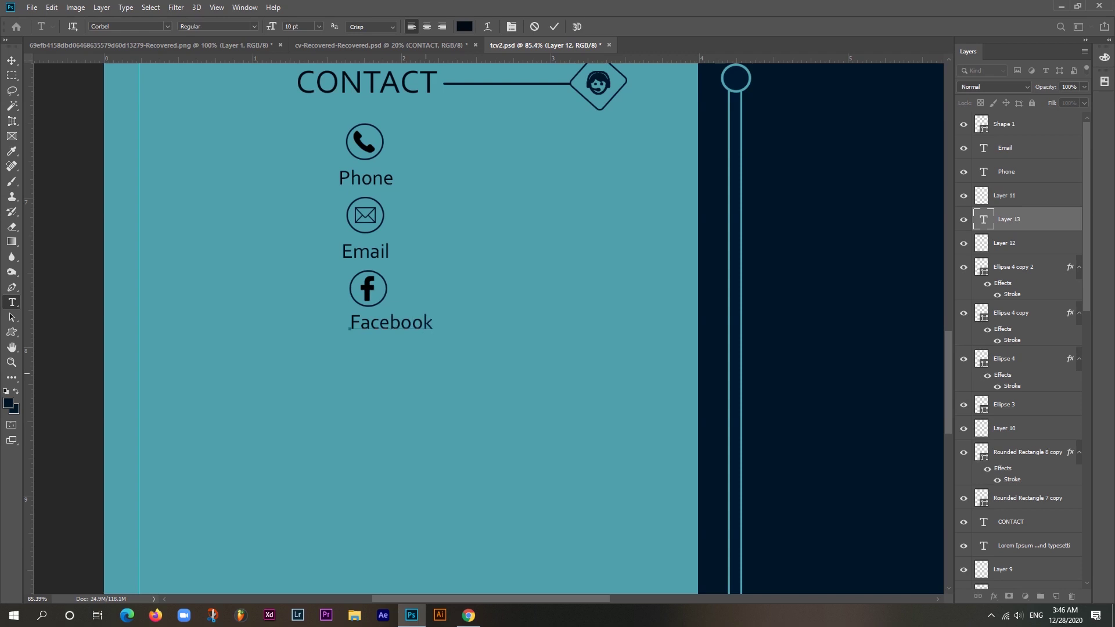
pyautogui.hotkey('ctrl', 'Return')
pyautogui.scroll(1, 372, 291)
pyautogui.moveTo(391, 300); pyautogui.dragTo(368, 302)
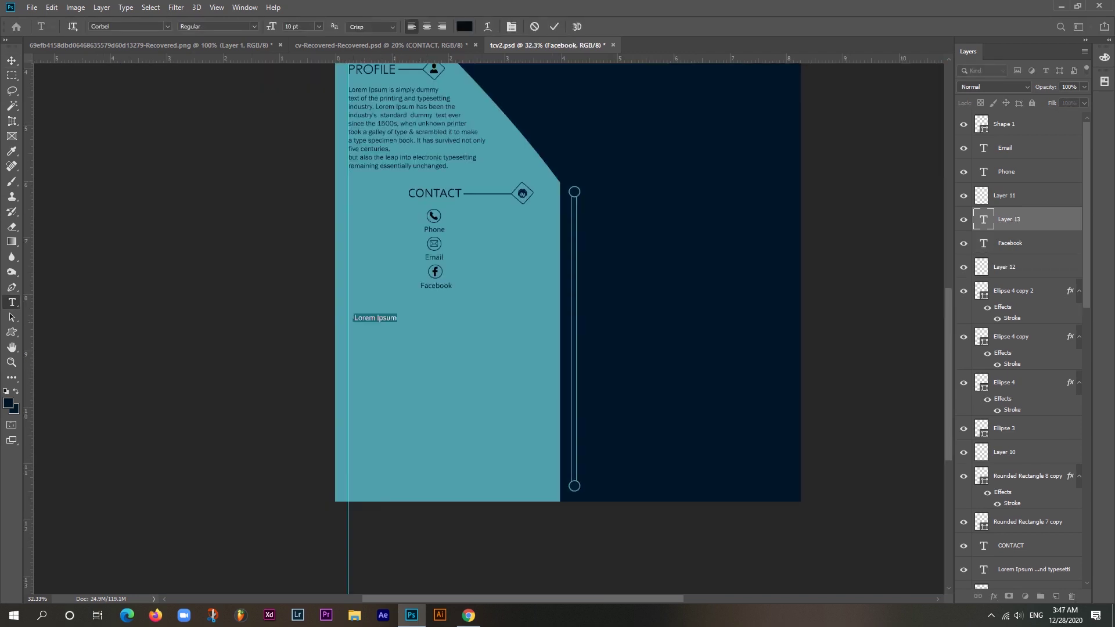
pyautogui.click(355, 321)
pyautogui.press('BackSpace')
# Type the HOBBIES heading, draw a thin line beside it, and copy the diamond to its end.
pyautogui.write('Habby')
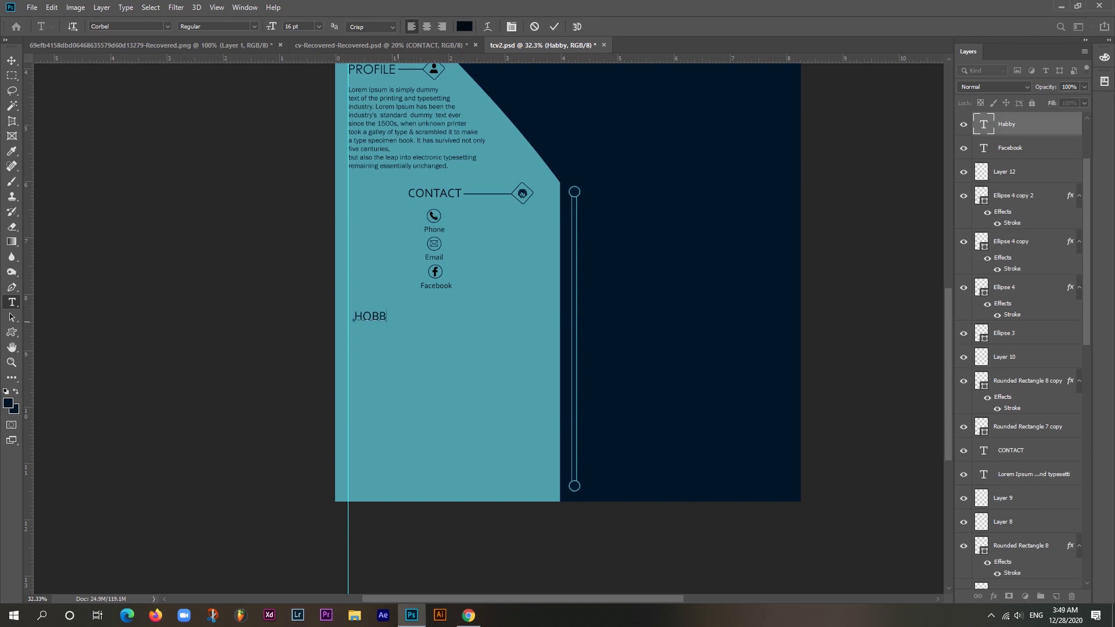
pyautogui.hotkey('ctrl', 'Return')
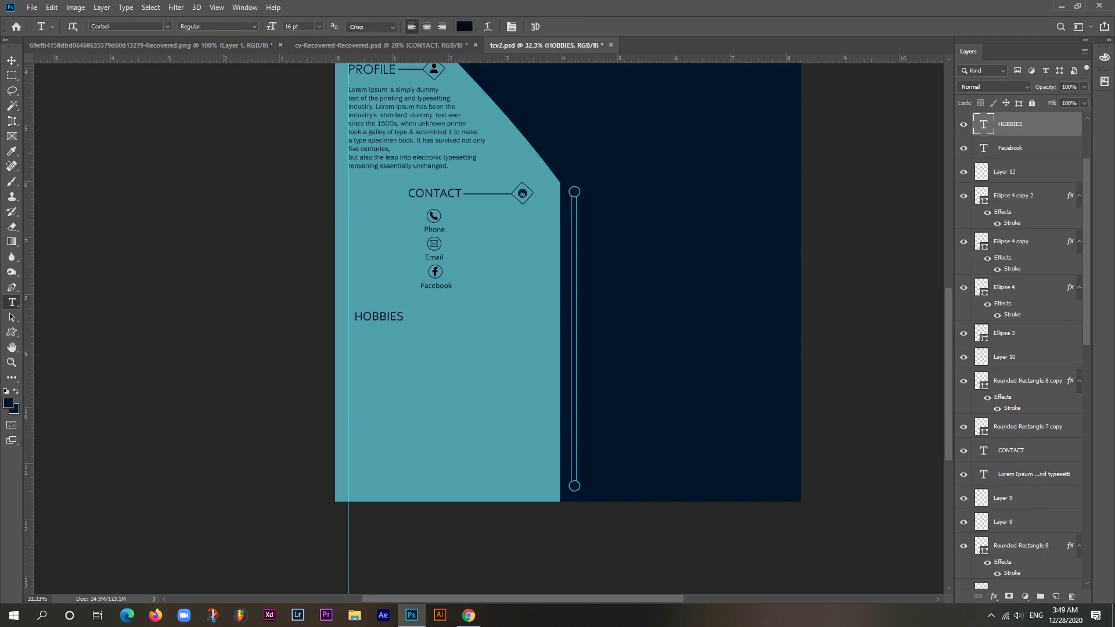
pyautogui.scroll(1, 567, 290)
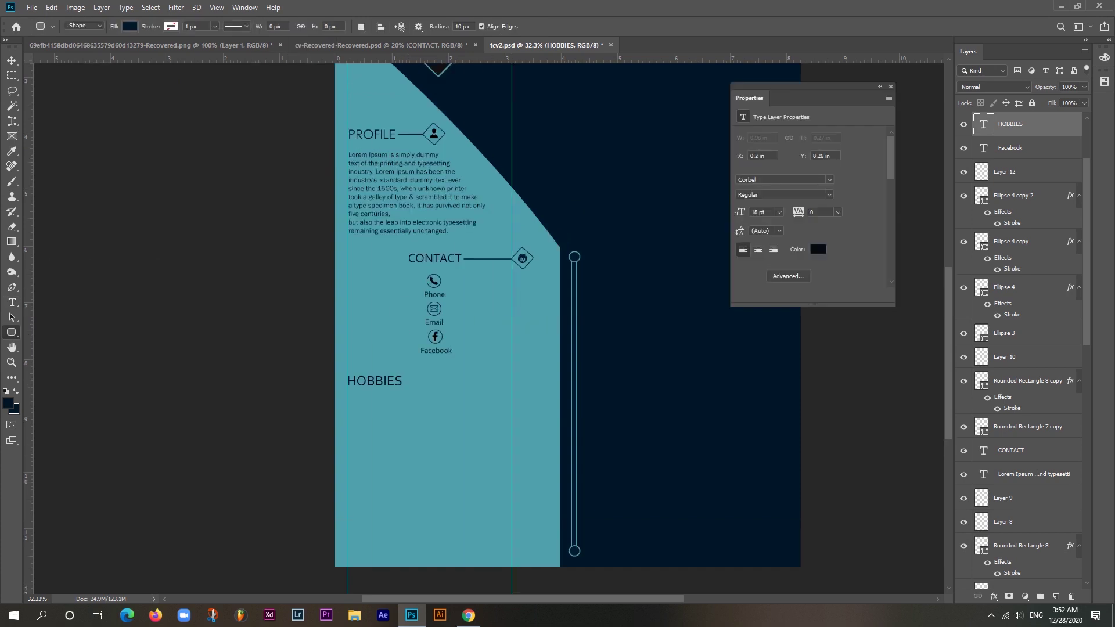
pyautogui.moveTo(406, 381); pyautogui.dragTo(512, 382)
pyautogui.press('v')
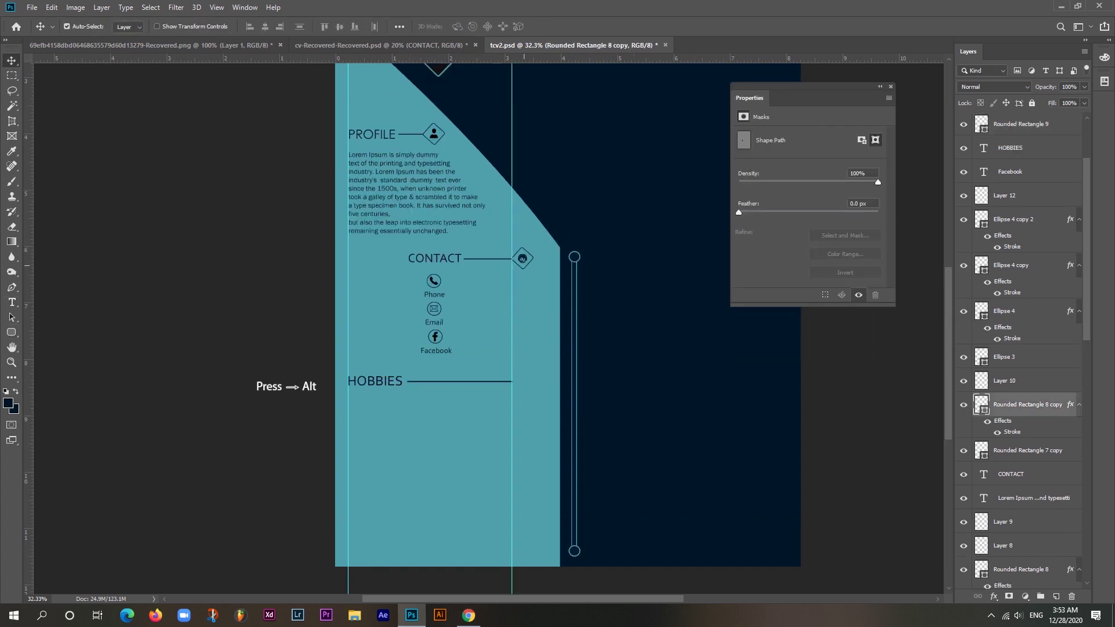
pyautogui.moveTo(522, 259); pyautogui.dragTo(521, 260)
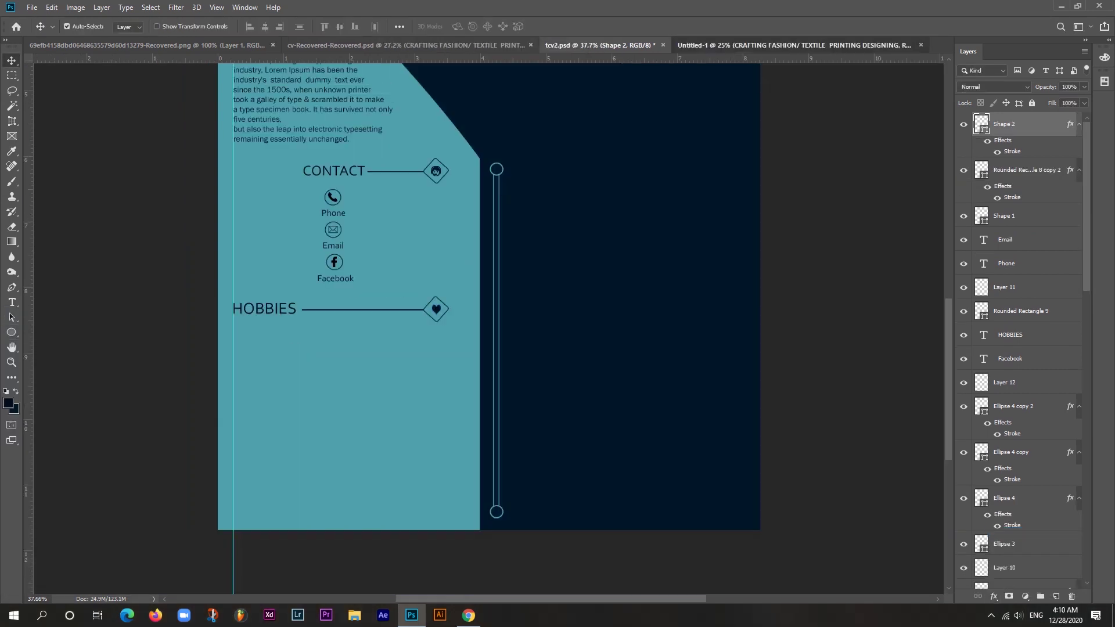
# Bring the hobby list from Untitled-1 under HOBBIES and set it in Corbel.
pyautogui.click(796, 44)
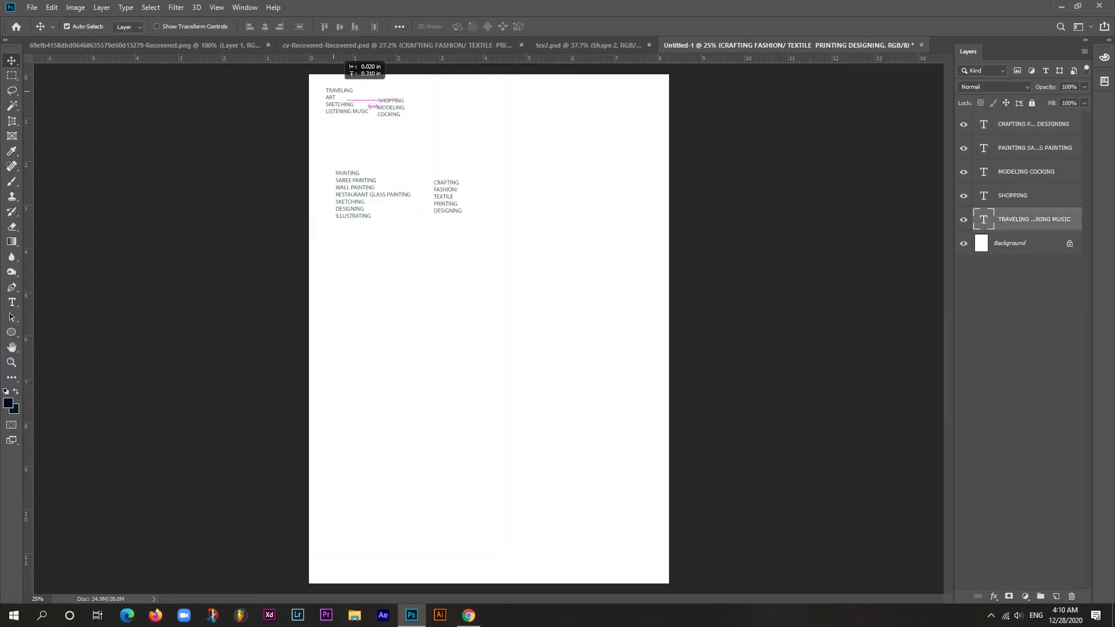
pyautogui.moveTo(348, 76); pyautogui.dragTo(288, 325)
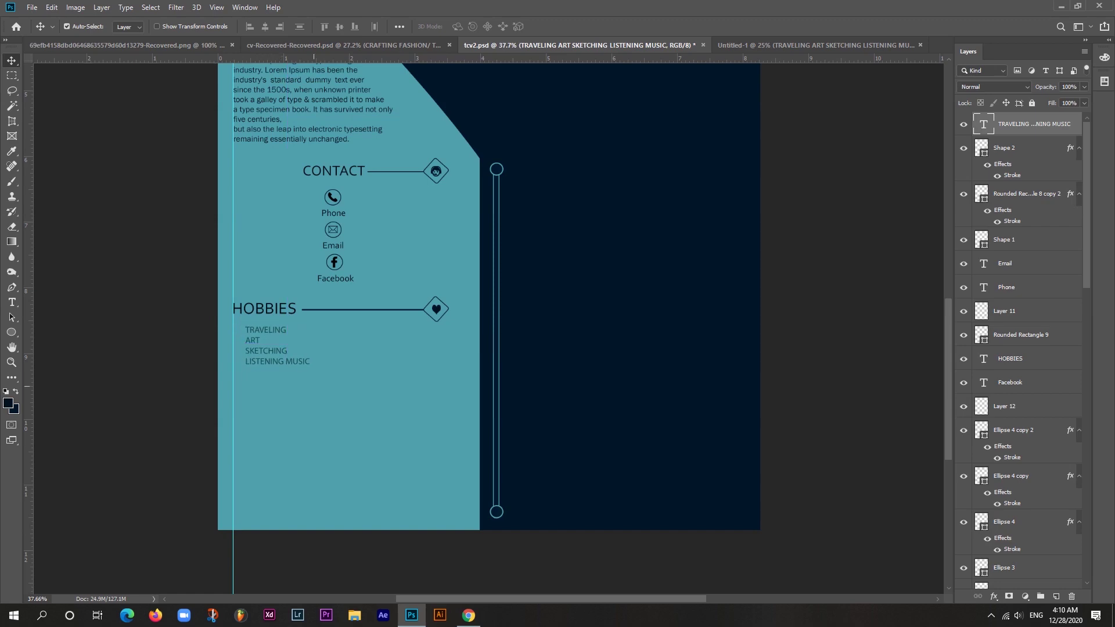
pyautogui.press('Return')
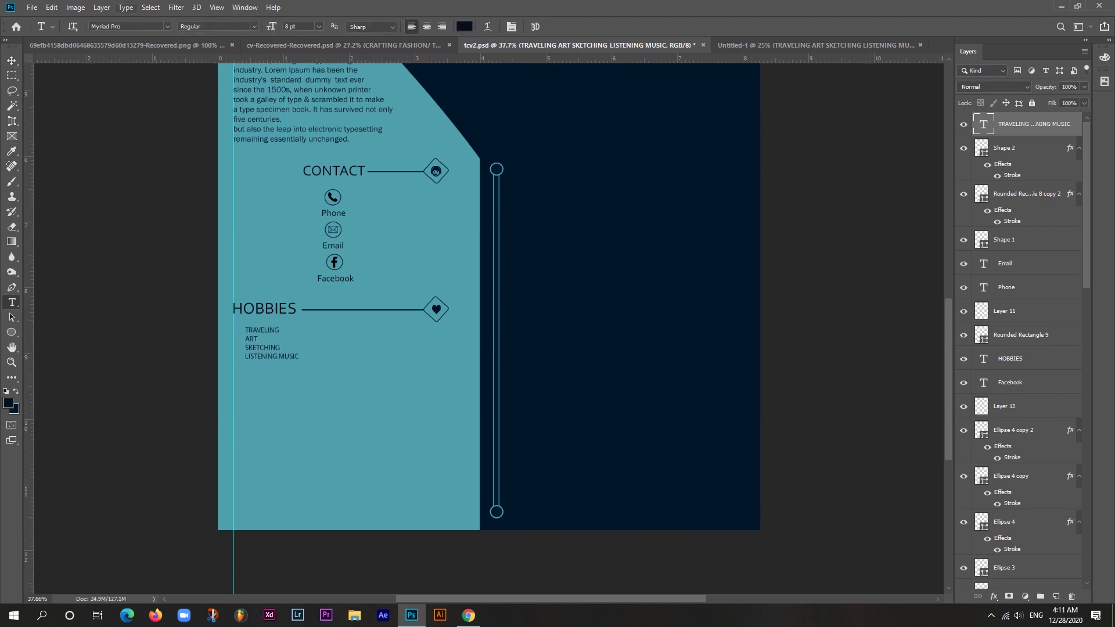
pyautogui.click(167, 26)
pyautogui.scroll(10, 201, 325)
pyautogui.press('Escape')
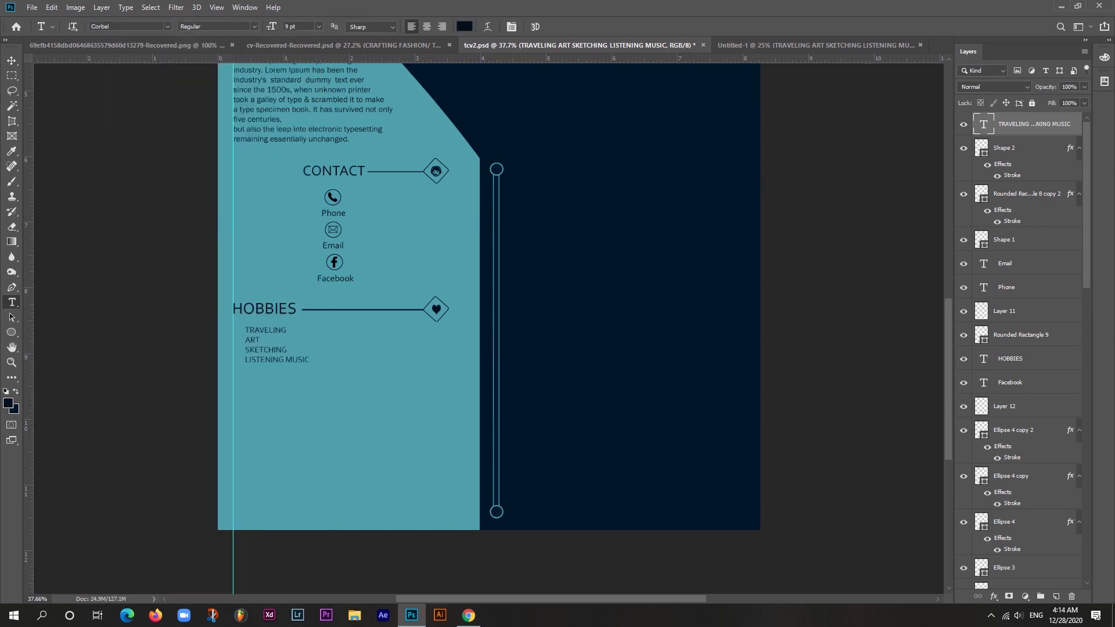
pyautogui.press('v')
pyautogui.hotkey('ctrl', 'Tab')
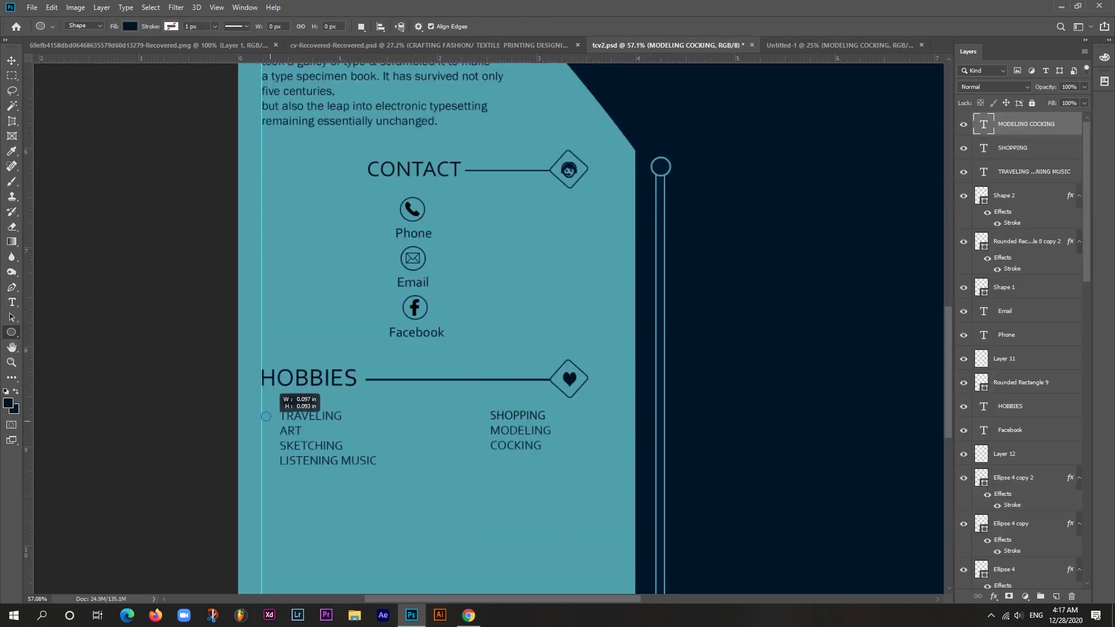
# Add stroked bullet dots before the hobbies in both columns.
pyautogui.moveTo(261, 413); pyautogui.dragTo(270, 421)
pyautogui.press('v')
pyautogui.click(762, 189)
pyautogui.click(994, 597)
pyautogui.click(1010, 501)
pyautogui.click(193, 444)
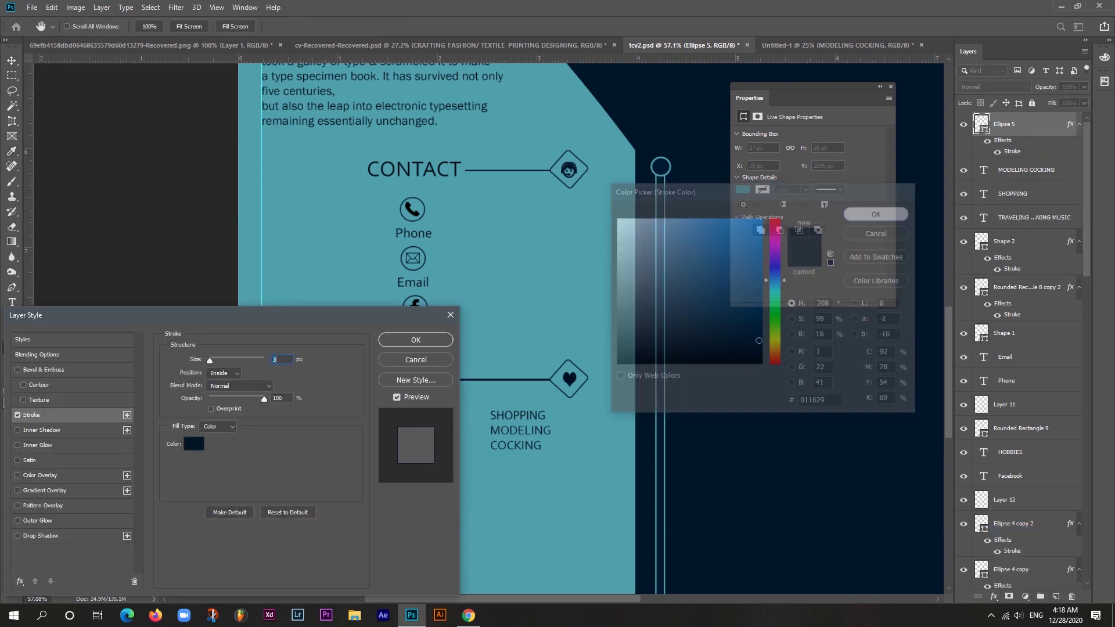
pyautogui.press('Return')
pyautogui.press('Return')
pyautogui.scroll(3, 360, 314)
pyautogui.moveTo(364, 313)
pyautogui.mouseDown()
pyautogui.moveTo(364, 379)
pyautogui.moveTo(687, 312)
pyautogui.mouseUp()
pyautogui.moveTo(364, 363)
pyautogui.mouseDown()
pyautogui.moveTo(655, 391)
pyautogui.moveTo(688, 359)
pyautogui.moveTo(367, 332)
pyautogui.mouseUp()
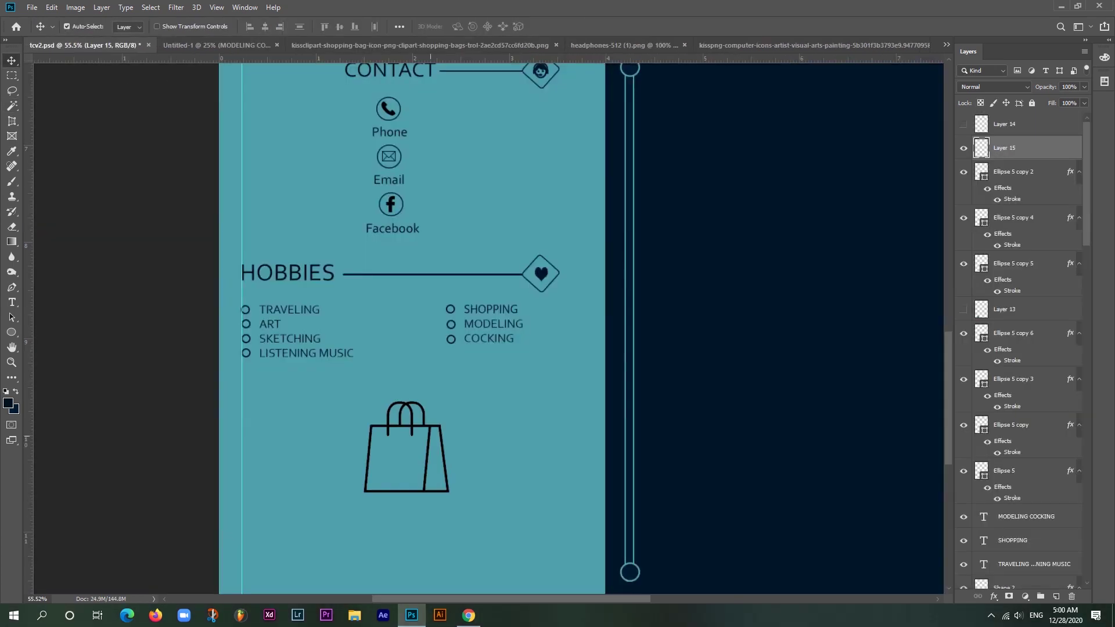
# Shrink the shopping bag icon and fill its outline with dark navy.
pyautogui.scroll(-1, 412, 325)
pyautogui.hotkey('ctrl', 't')
pyautogui.moveTo(459, 464); pyautogui.dragTo(431, 420)
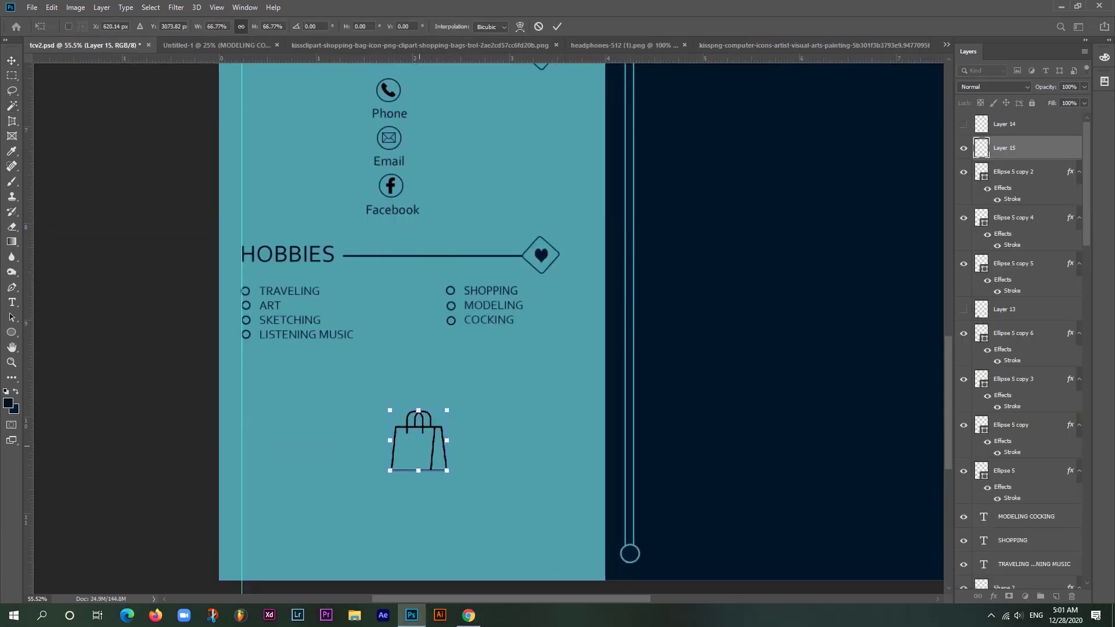
pyautogui.press('Return')
pyautogui.click(11, 106)
pyautogui.click(393, 448)
pyautogui.click(14, 409)
pyautogui.click(858, 214)
pyautogui.hotkey('ctrl', 'BackSpace')
pyautogui.hotkey('ctrl', 'd')
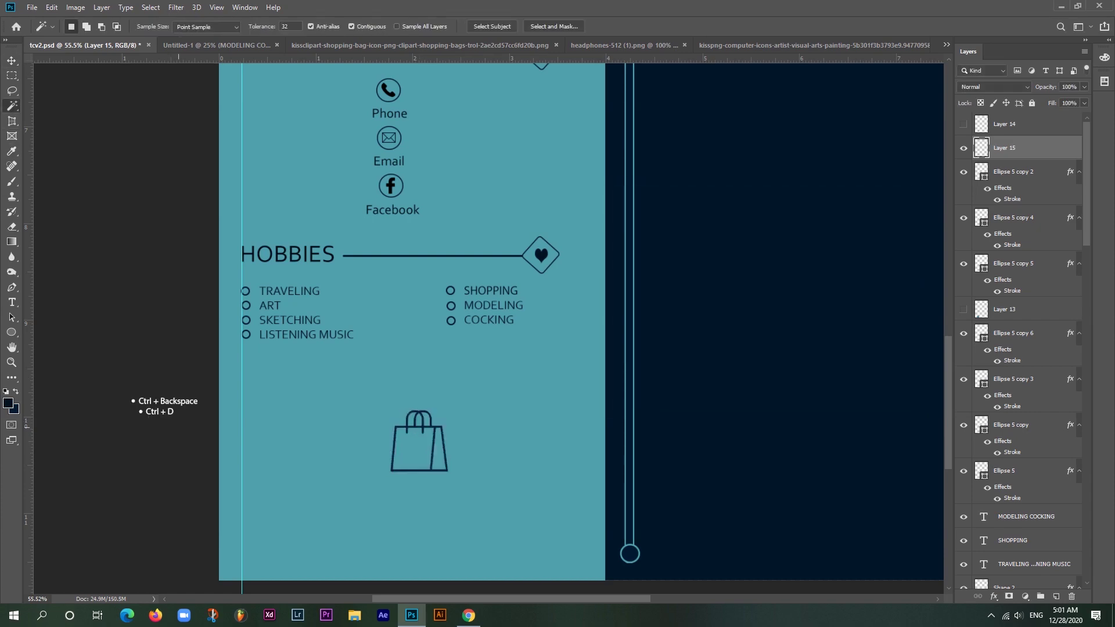
# Bring the headphones image into the CV and shrink it beside the bag.
pyautogui.click(622, 44)
pyautogui.press('v')
pyautogui.moveTo(407, 326)
pyautogui.mouseDown()
pyautogui.moveTo(87, 45)
pyautogui.moveTo(330, 431)
pyautogui.mouseUp()
pyautogui.hotkey('ctrl', 't')
pyautogui.moveTo(391, 493)
pyautogui.mouseDown()
pyautogui.moveTo(320, 450)
pyautogui.moveTo(304, 465)
pyautogui.mouseUp()
pyautogui.moveTo(322, 447); pyautogui.dragTo(334, 448)
pyautogui.press('Return')
pyautogui.click(12, 106)
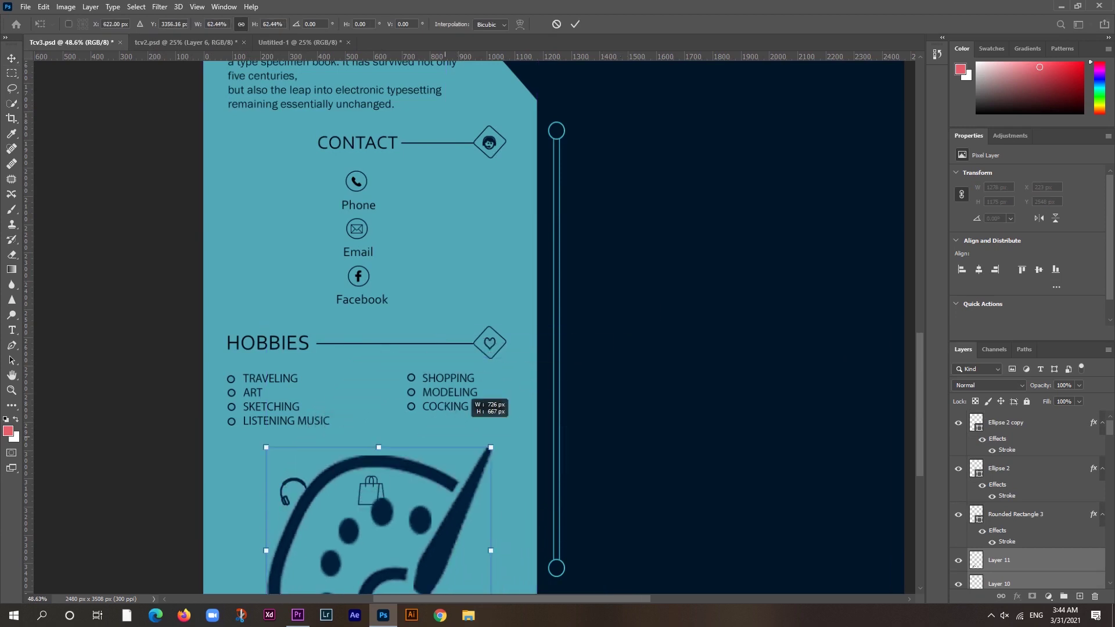
# Shrink the palette icon beside the bag and draw a circle around it.
pyautogui.moveTo(337, 557)
pyautogui.mouseDown()
pyautogui.moveTo(424, 465)
pyautogui.moveTo(441, 493)
pyautogui.mouseUp()
pyautogui.press('Return')
pyautogui.click(11, 405)
pyautogui.moveTo(422, 464); pyautogui.dragTo(466, 507)
# Give the circle no fill and a thin stroke, then copy the ring around the shopping bag.
pyautogui.click(8, 431)
pyautogui.click(639, 349)
pyautogui.click(130, 23)
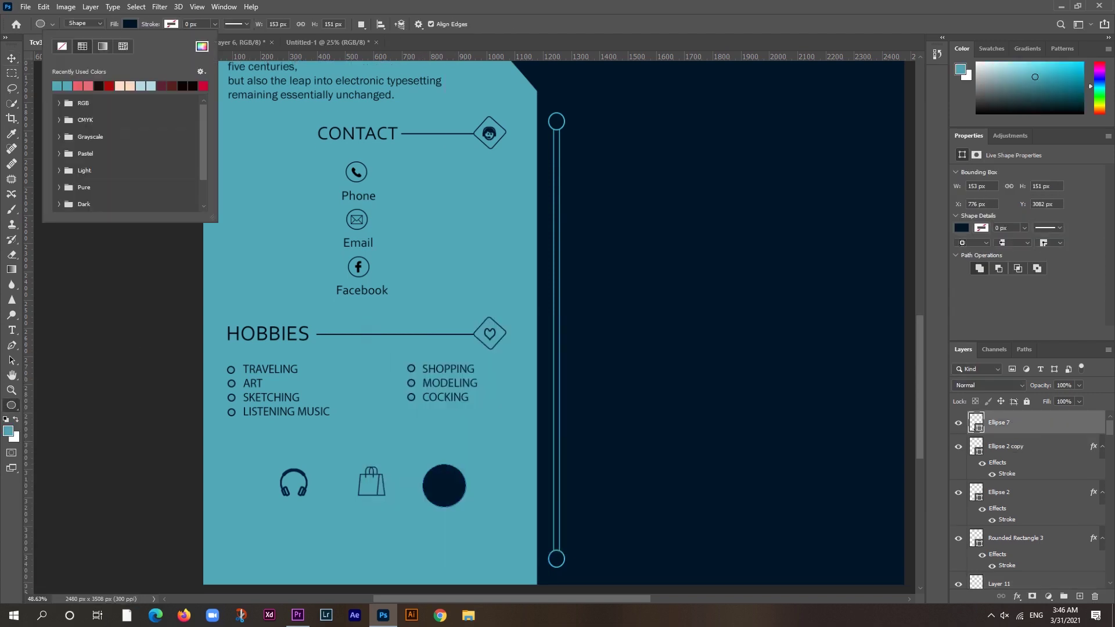
pyautogui.click(54, 40)
pyautogui.click(1017, 596)
pyautogui.click(1026, 507)
pyautogui.click(514, 223)
pyautogui.click(639, 349)
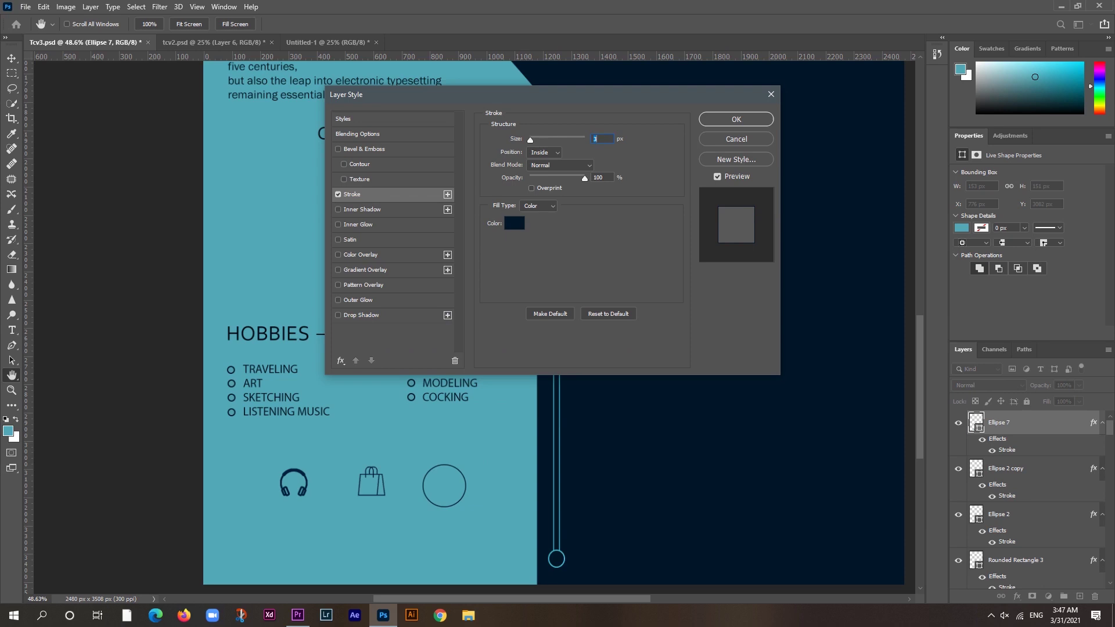
pyautogui.click(736, 119)
pyautogui.press('v')
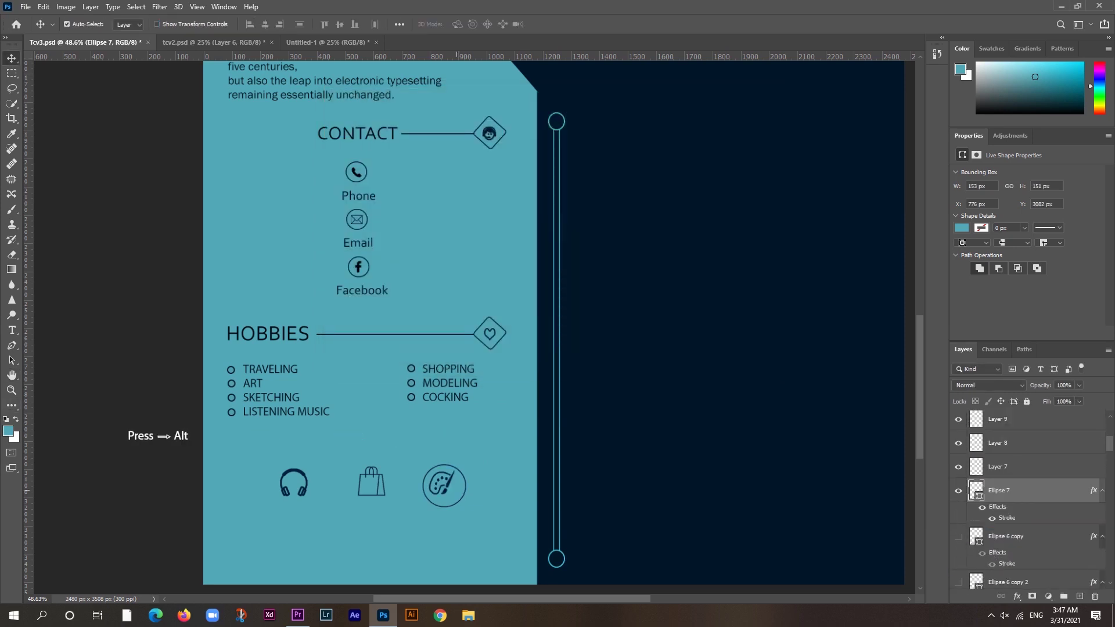
pyautogui.moveTo(442, 484); pyautogui.dragTo(373, 482)
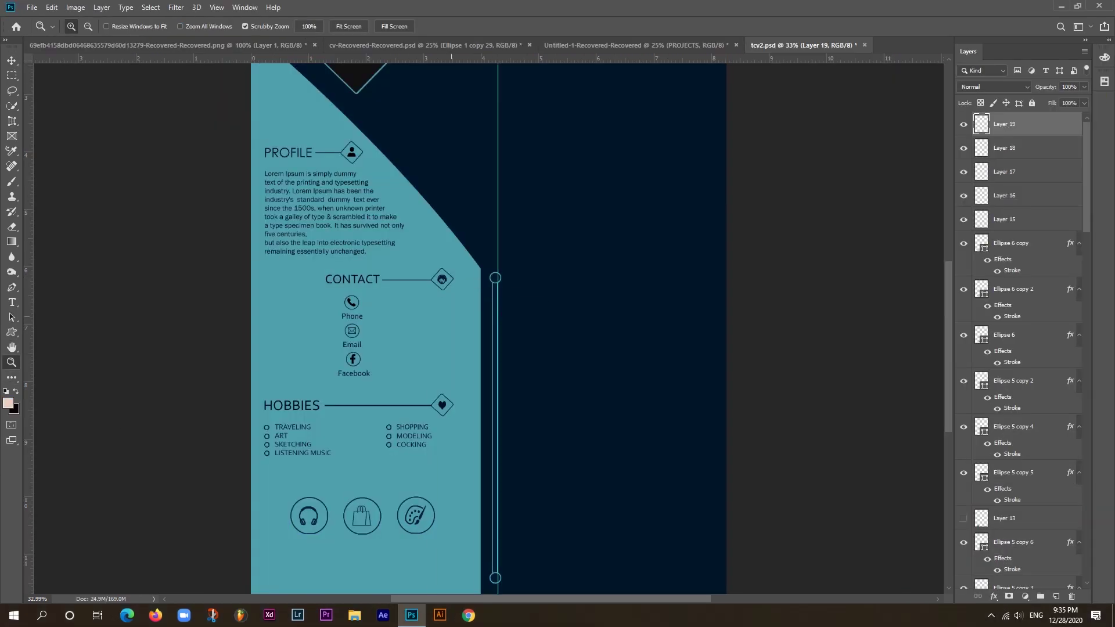
# Lay out vertical column guides and a horizontal guide near the top.
pyautogui.moveTo(409, 319)
pyautogui.mouseDown()
pyautogui.moveTo(708, 337)
pyautogui.moveTo(699, 343)
pyautogui.mouseUp()
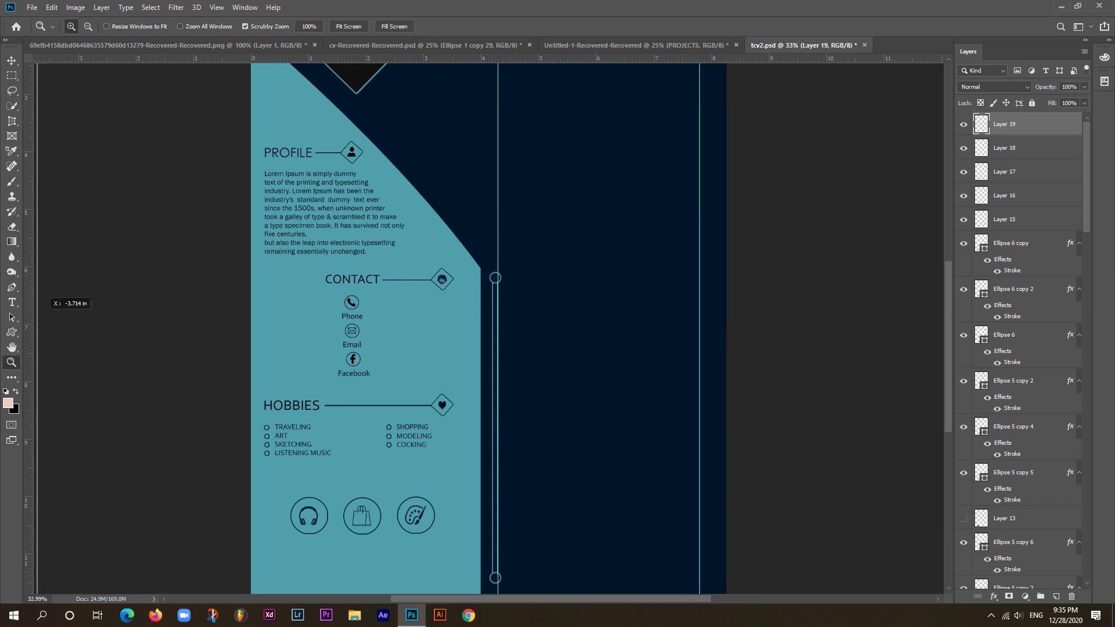
pyautogui.moveTo(515, 406); pyautogui.dragTo(510, 406)
pyautogui.moveTo(26, 325); pyautogui.dragTo(264, 325)
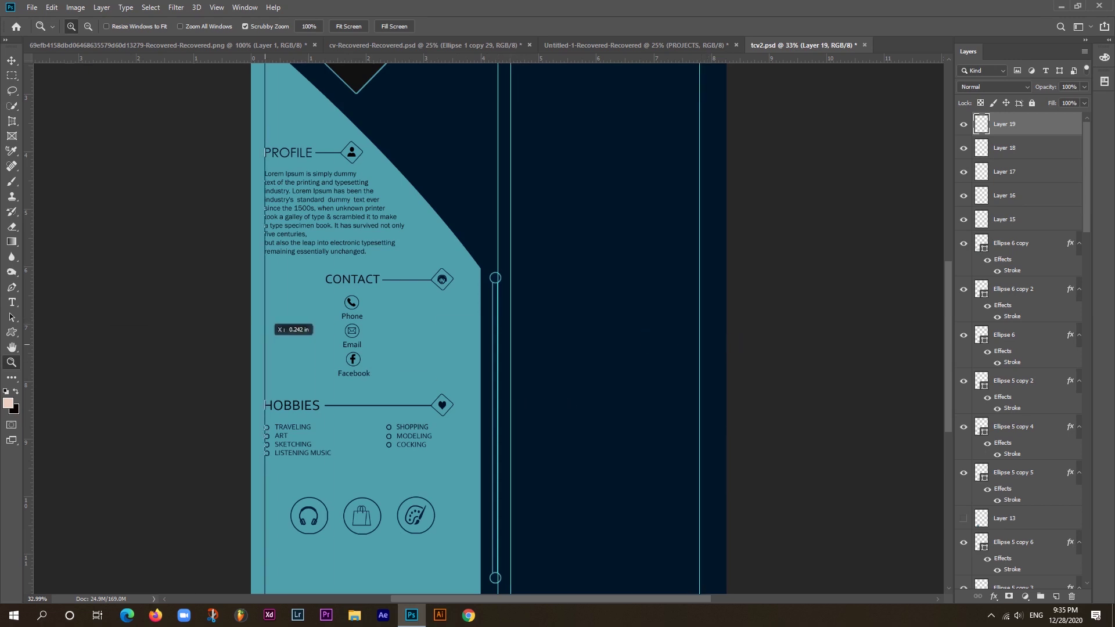
pyautogui.moveTo(26, 348); pyautogui.dragTo(454, 348)
pyautogui.moveTo(410, 58); pyautogui.dragTo(409, 94)
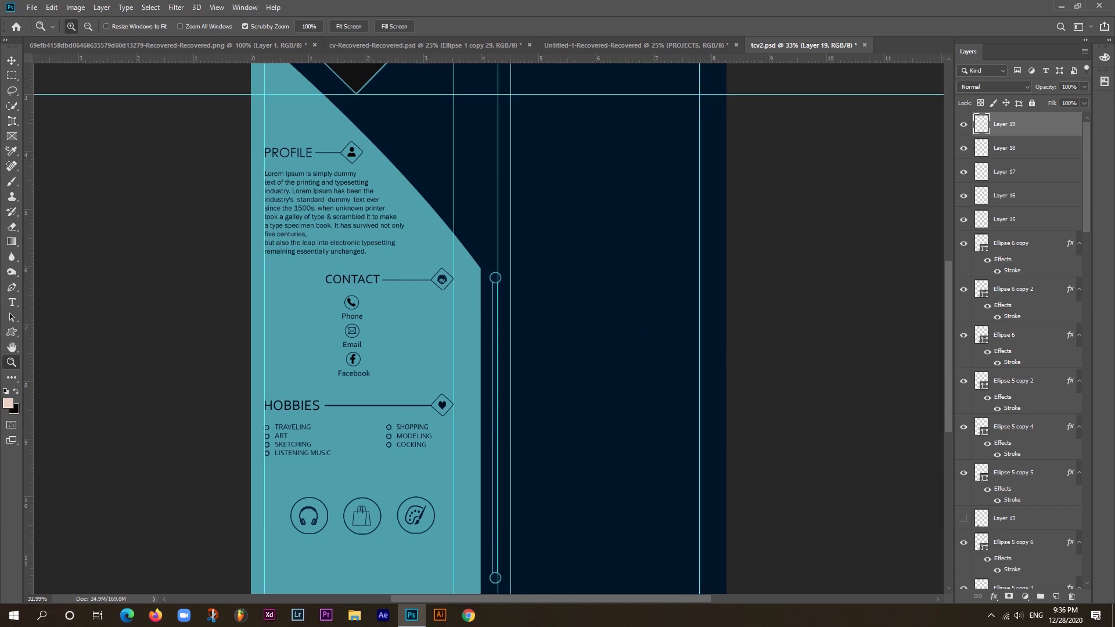
# Start a 16 pt teal EDUCATION heading at the top of the right column.
pyautogui.click(1010, 243)
pyautogui.press('t')
pyautogui.click(518, 105)
pyautogui.click(318, 27)
pyautogui.click(303, 113)
pyautogui.click(464, 26)
pyautogui.click(349, 464)
pyautogui.click(865, 214)
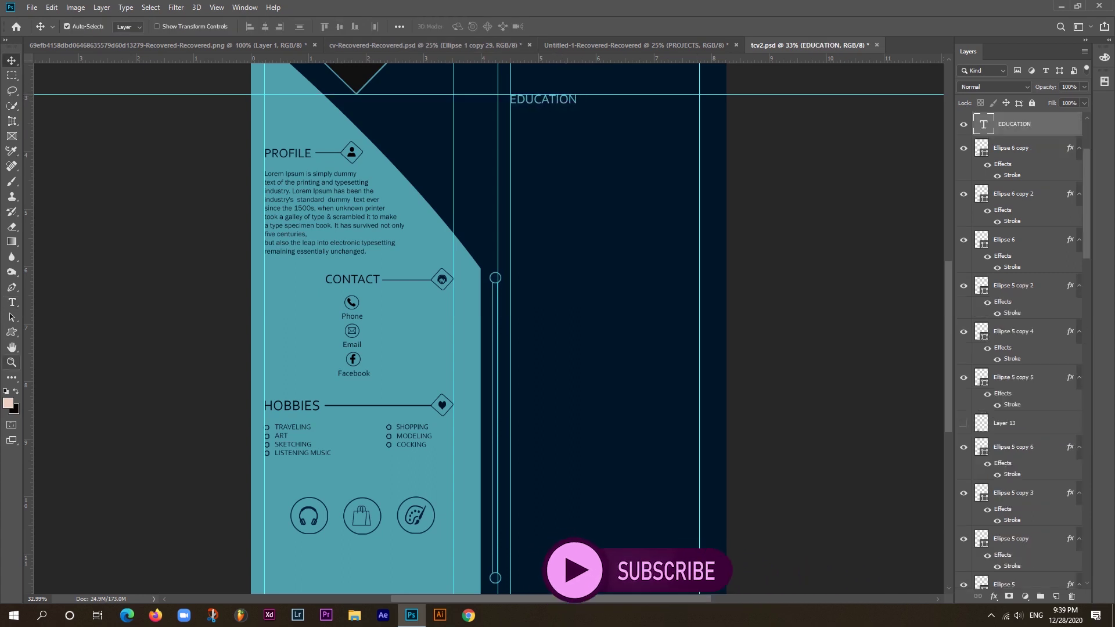
# Draw a thin teal rounded-rectangle line beside the EDUCATION heading.
pyautogui.press('u')
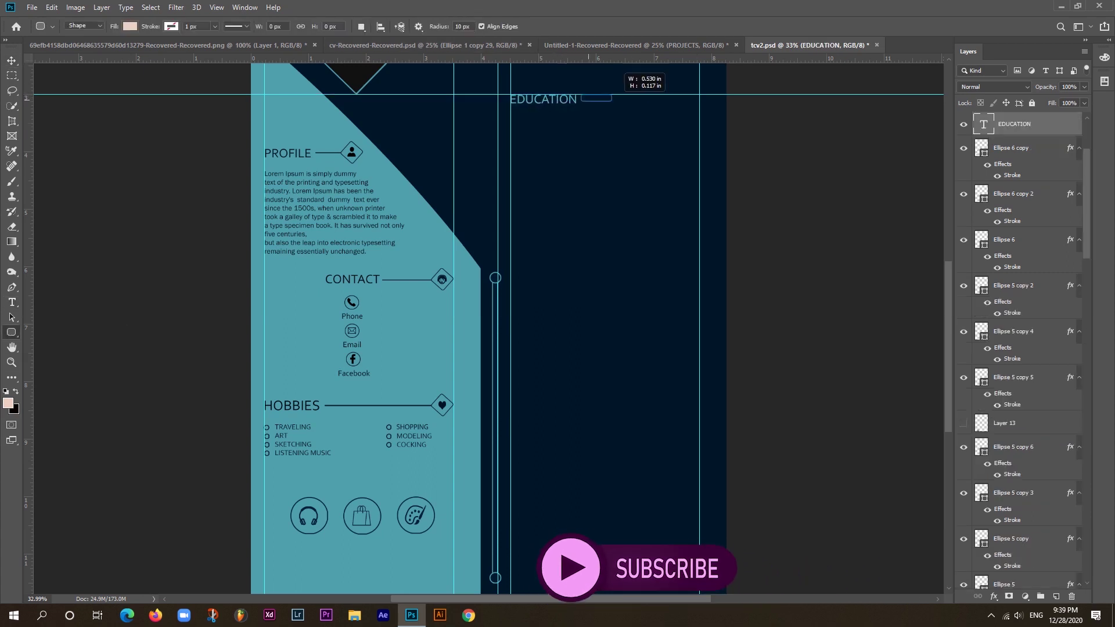
pyautogui.moveTo(587, 146); pyautogui.dragTo(684, 147)
pyautogui.click(743, 171)
pyautogui.click(846, 216)
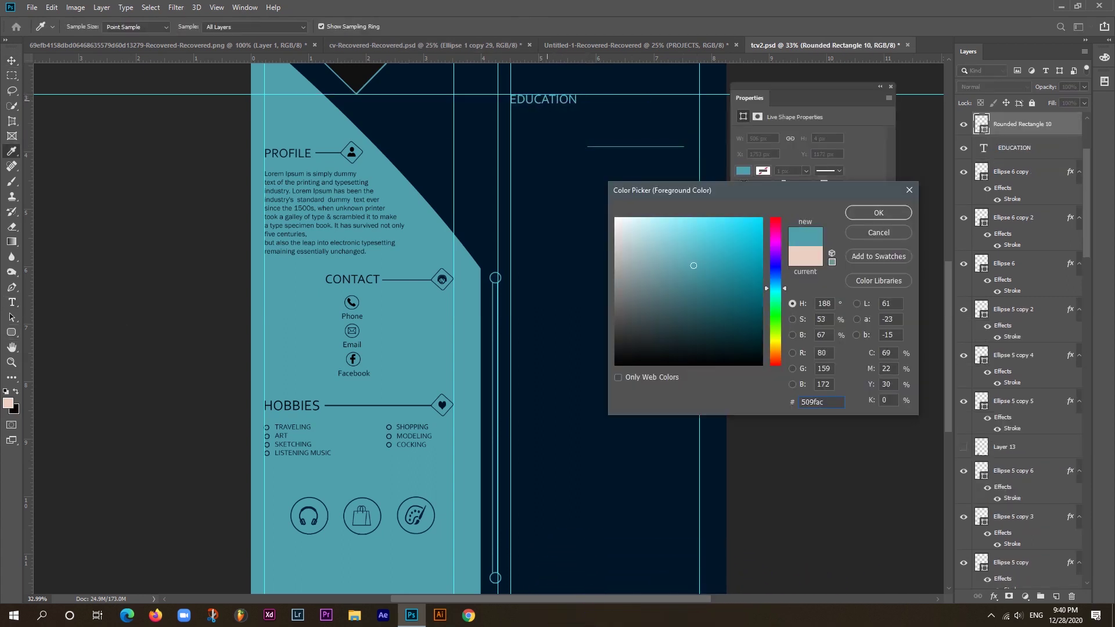
pyautogui.click(130, 27)
pyautogui.press('Escape')
# Bring a diamond copy to the line's end and give it a teal outline.
pyautogui.press('v')
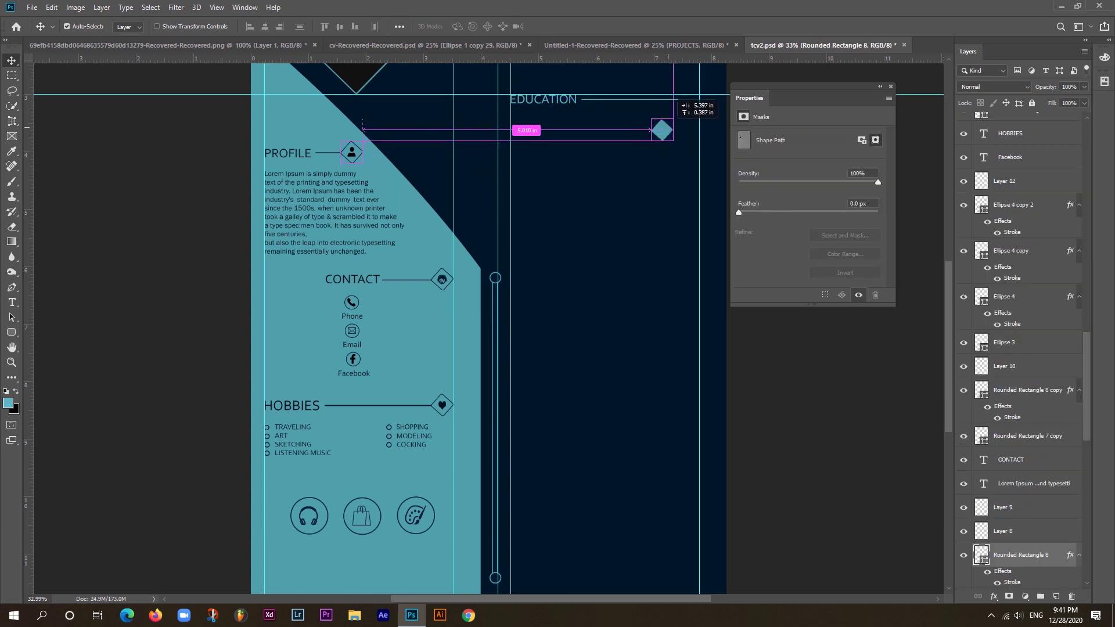
pyautogui.moveTo(1022, 520); pyautogui.dragTo(1022, 235)
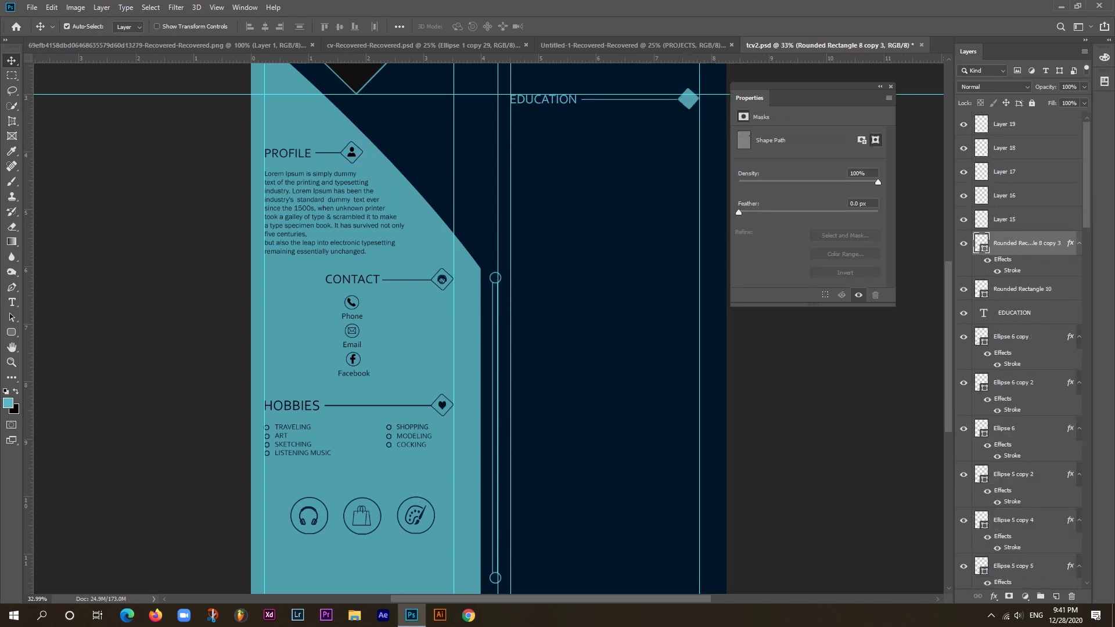
pyautogui.doubleClick(1013, 270)
pyautogui.click(859, 294)
pyautogui.click(348, 465)
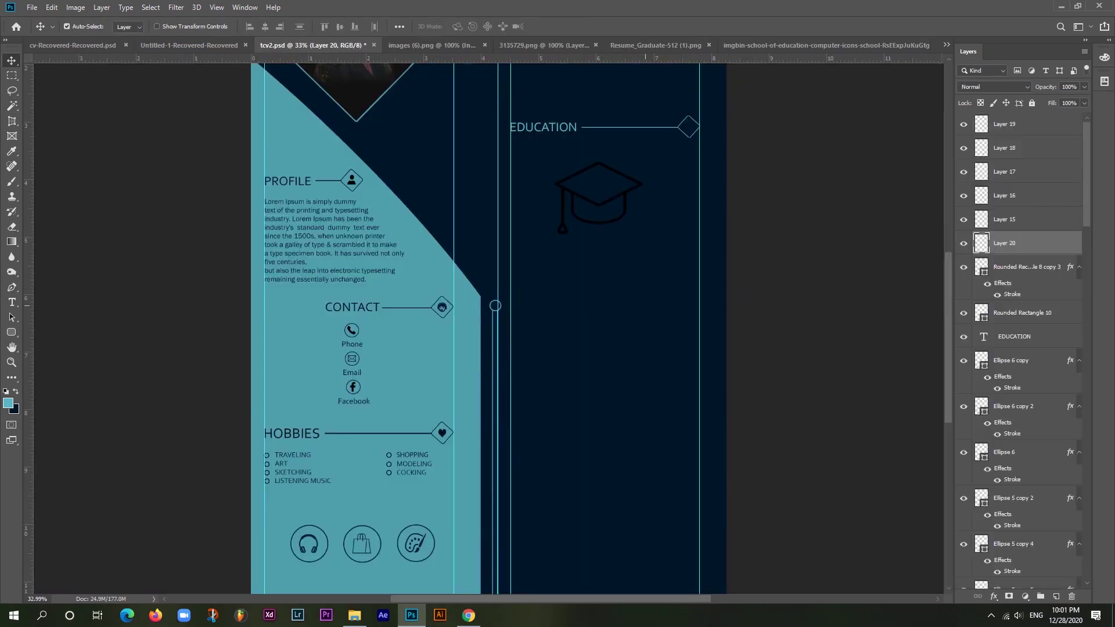
# Recolour the graduation cap teal and move it into the EDUCATION diamond.
pyautogui.click(598, 192)
pyautogui.click(13, 408)
pyautogui.click(867, 214)
pyautogui.hotkey('ctrl', 'BackSpace')
pyautogui.hotkey('ctrl', 'd')
pyautogui.press('v')
pyautogui.scroll(3, 560, 212)
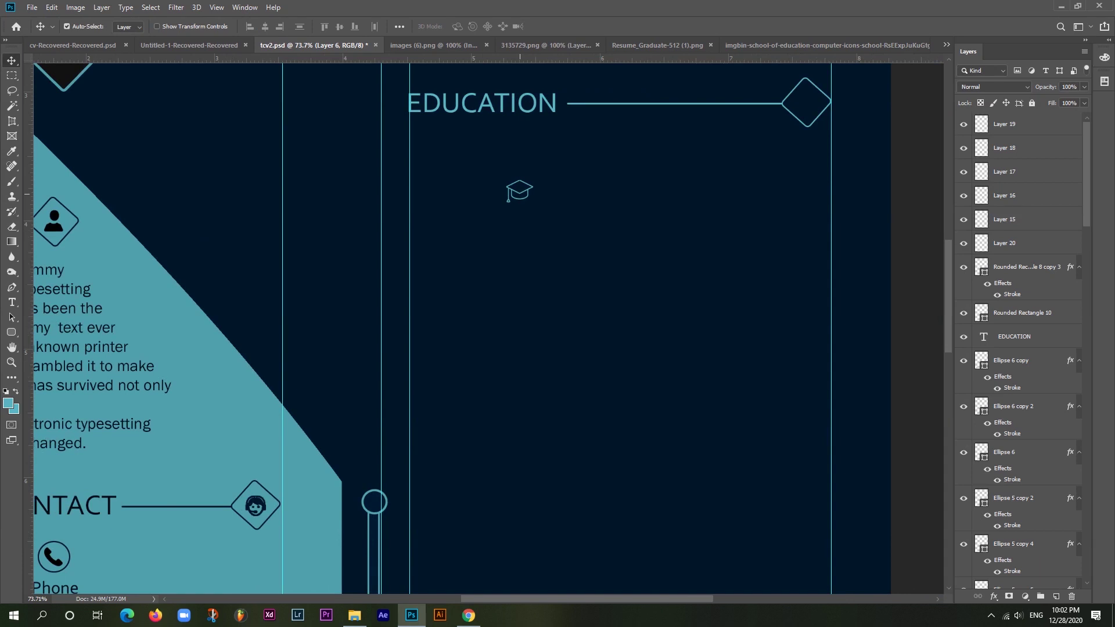
pyautogui.moveTo(519, 191); pyautogui.dragTo(806, 103)
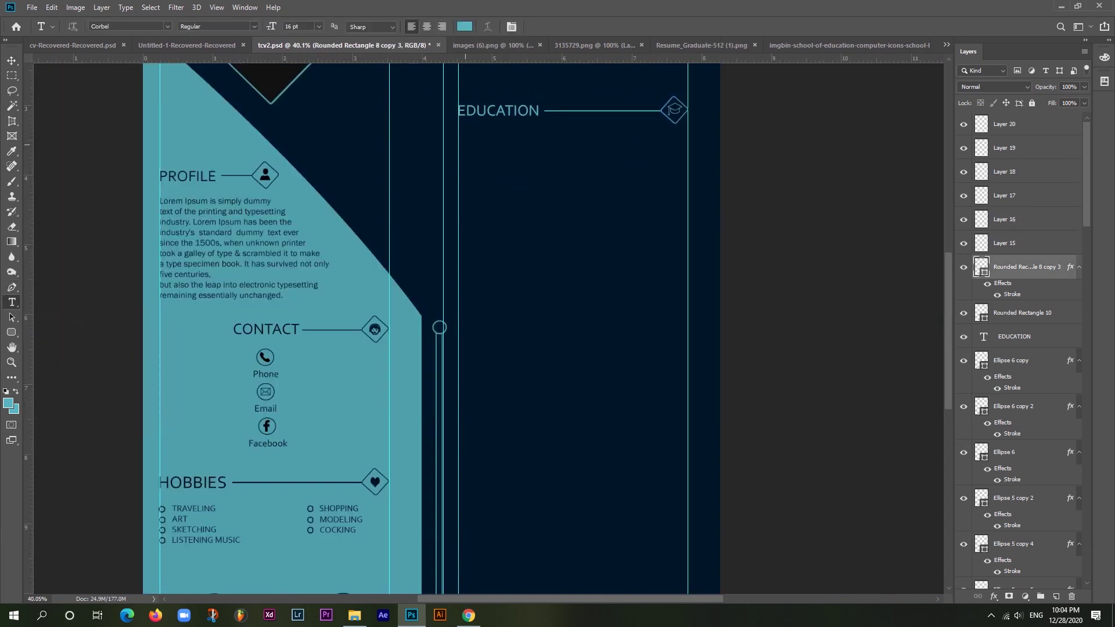
pyautogui.click(466, 142)
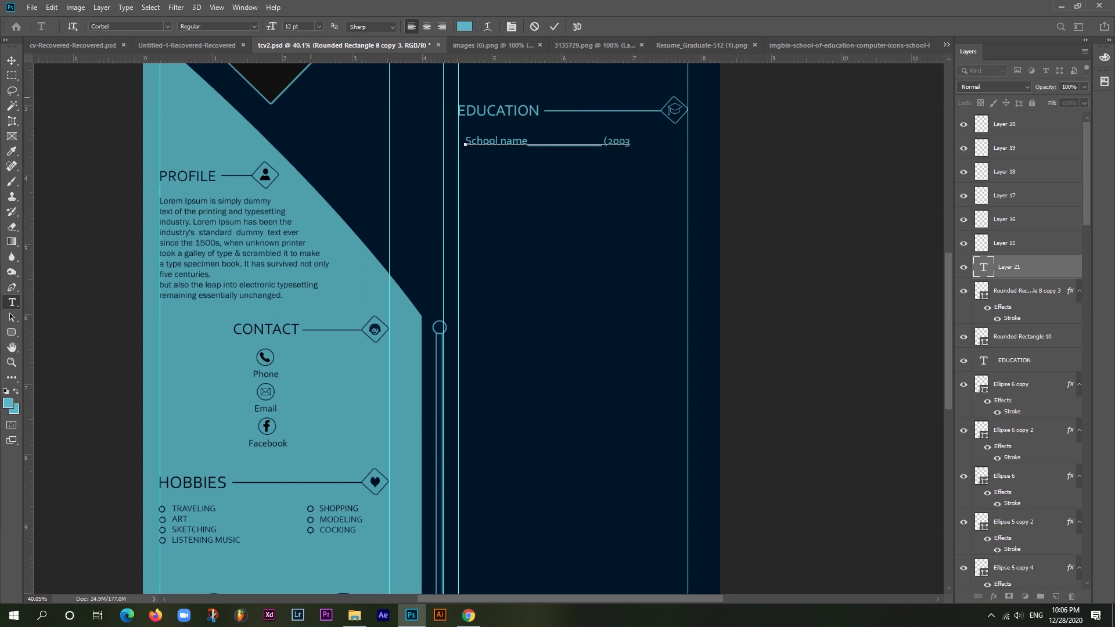
pyautogui.write('School name___________')
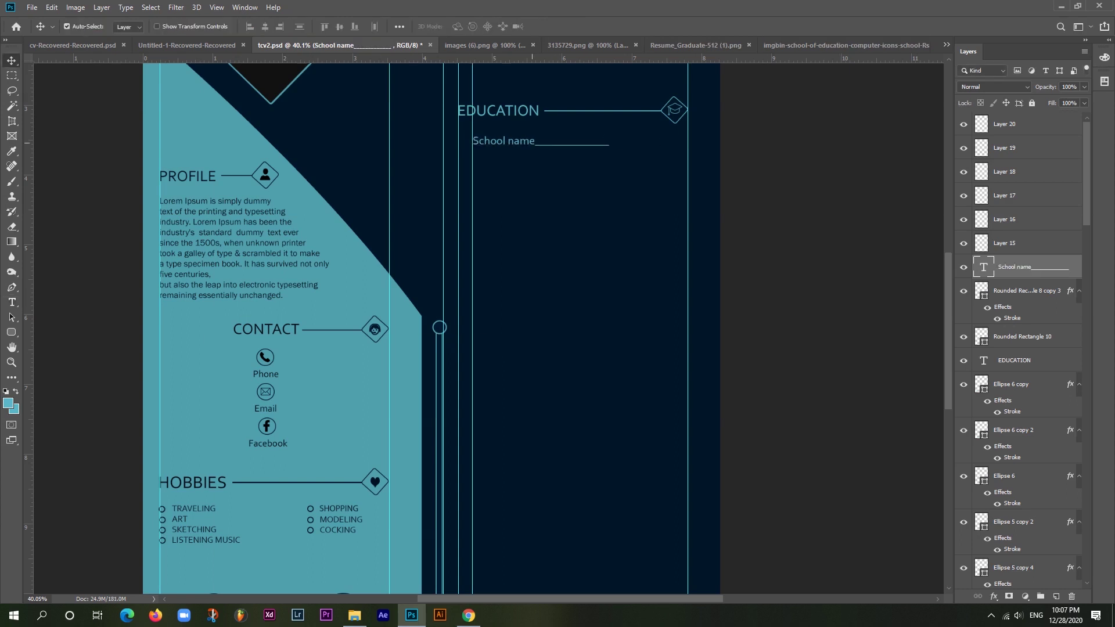
# Duplicate the School name line into two rows below and add a year label beside each.
pyautogui.hotkey('shift', 'Right')
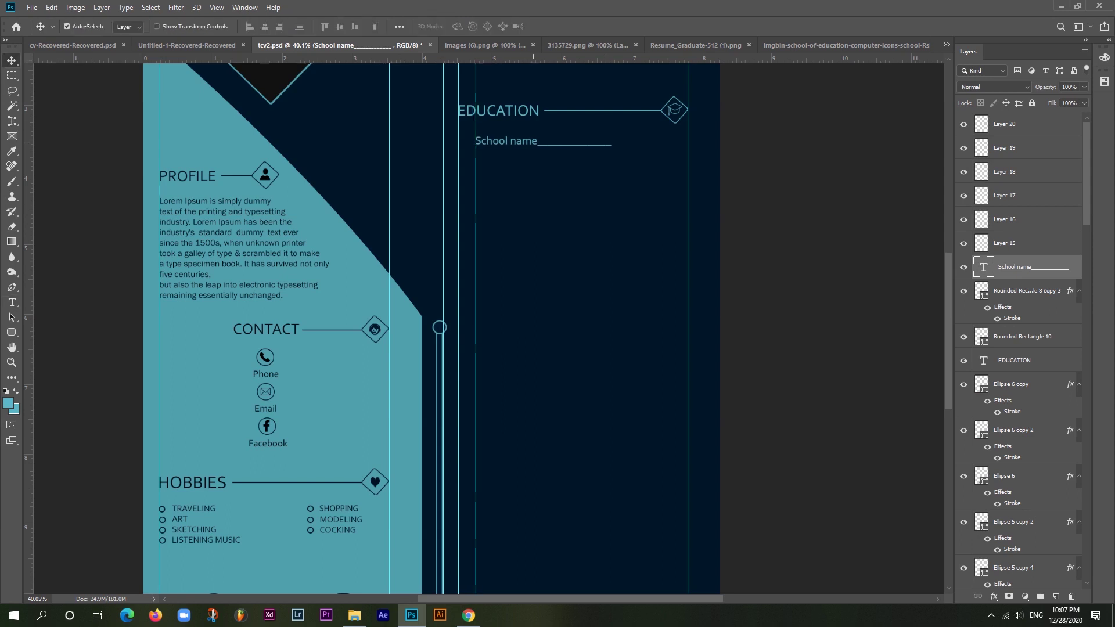
pyautogui.moveTo(505, 141); pyautogui.dragTo(505, 235)
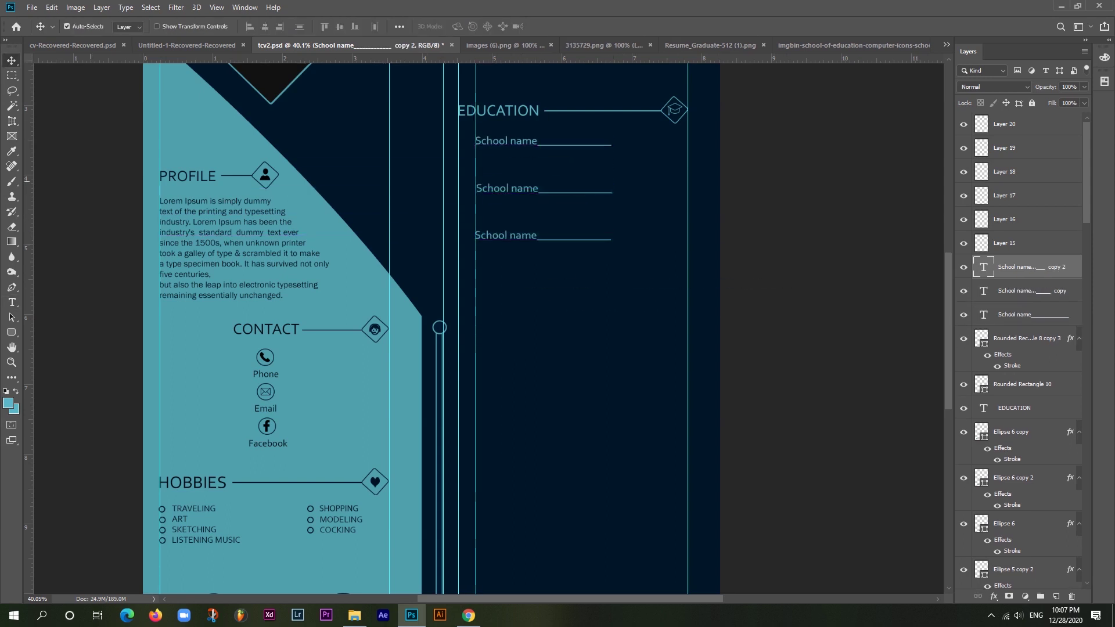
pyautogui.press('t')
pyautogui.click(620, 144)
pyautogui.write('(2003-2013')
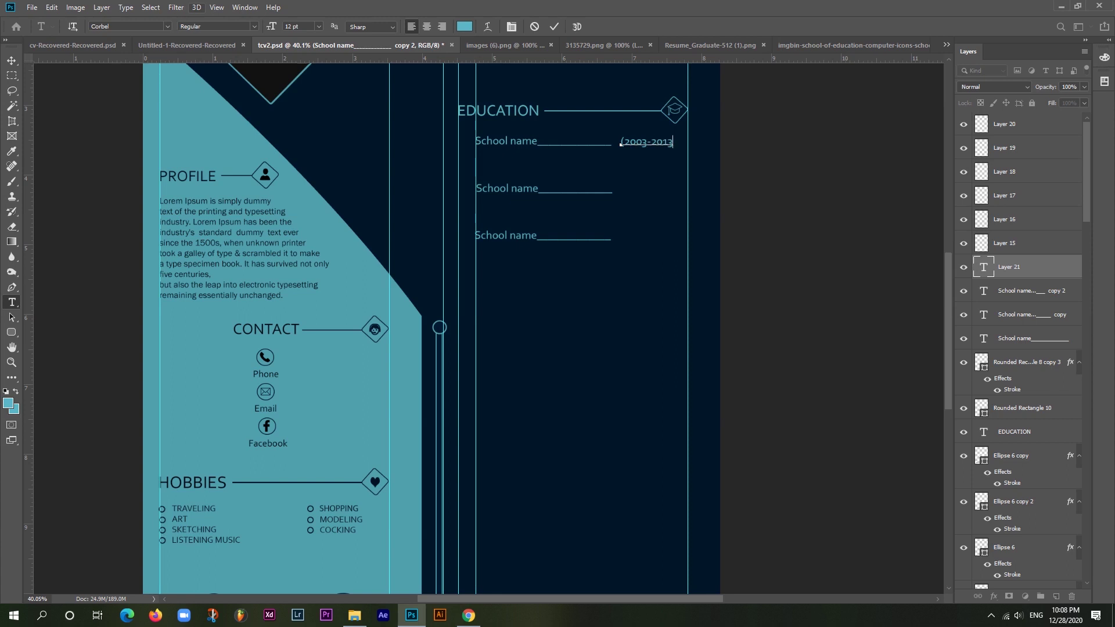
pyautogui.write(')')
pyautogui.moveTo(649, 142); pyautogui.dragTo(649, 238)
pyautogui.press('t')
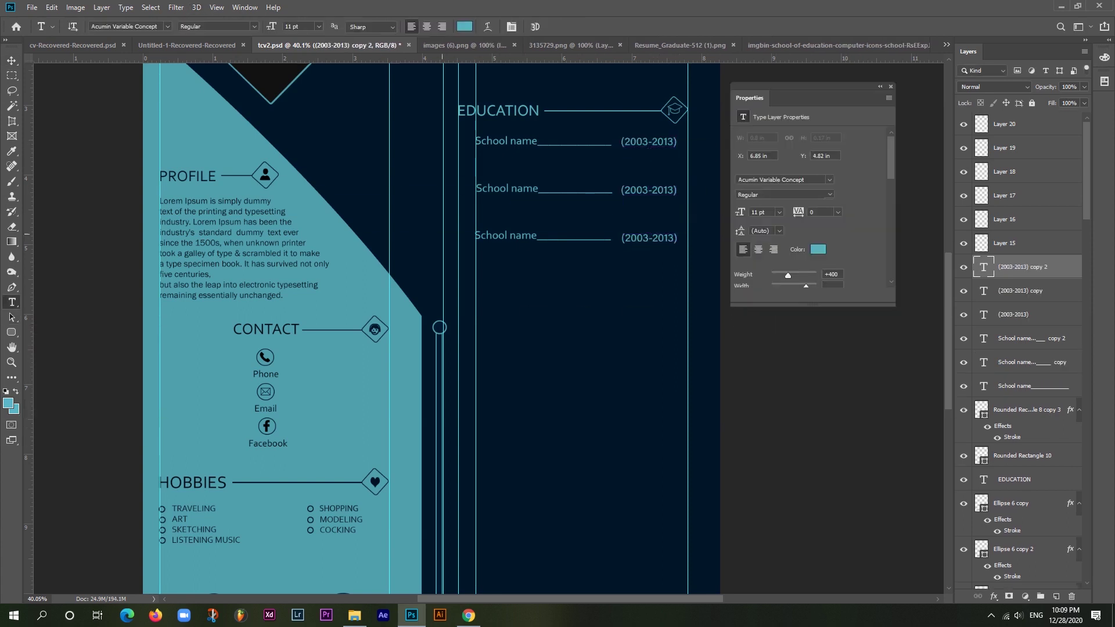
# Rename the lower rows College and University name with years 2013-2015 and 2015-2016.
pyautogui.click(475, 192)
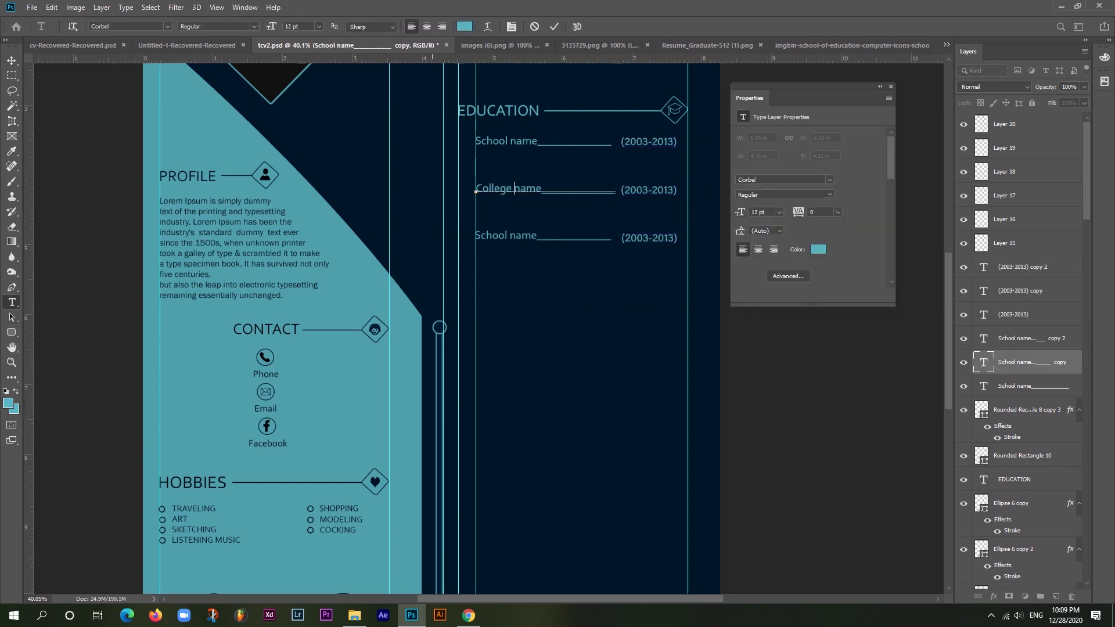
pyautogui.click(636, 190)
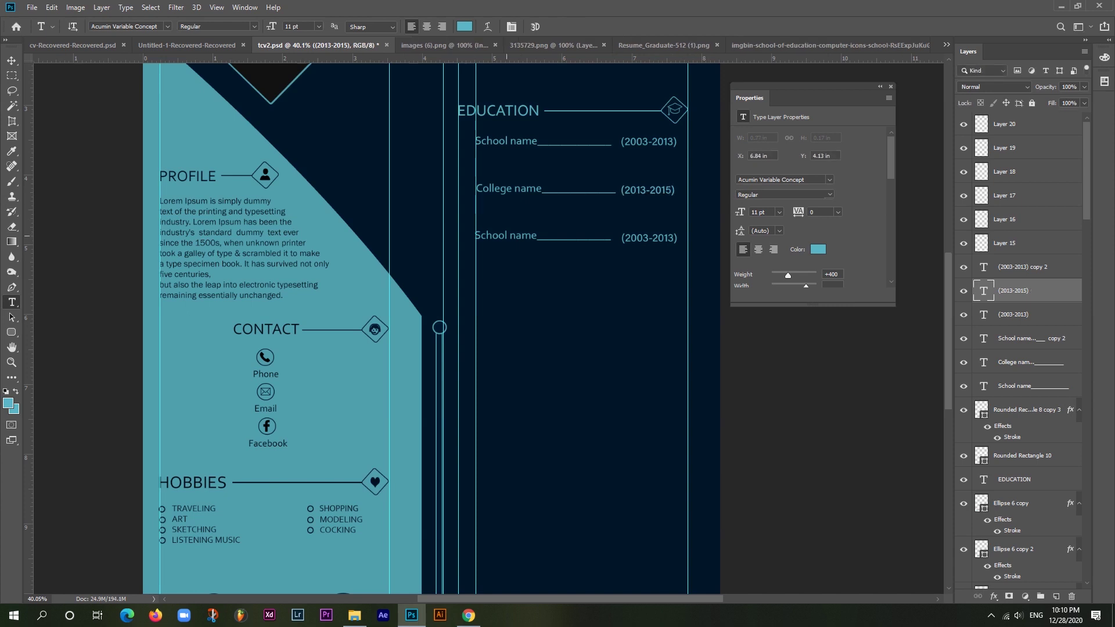
pyautogui.click(474, 238)
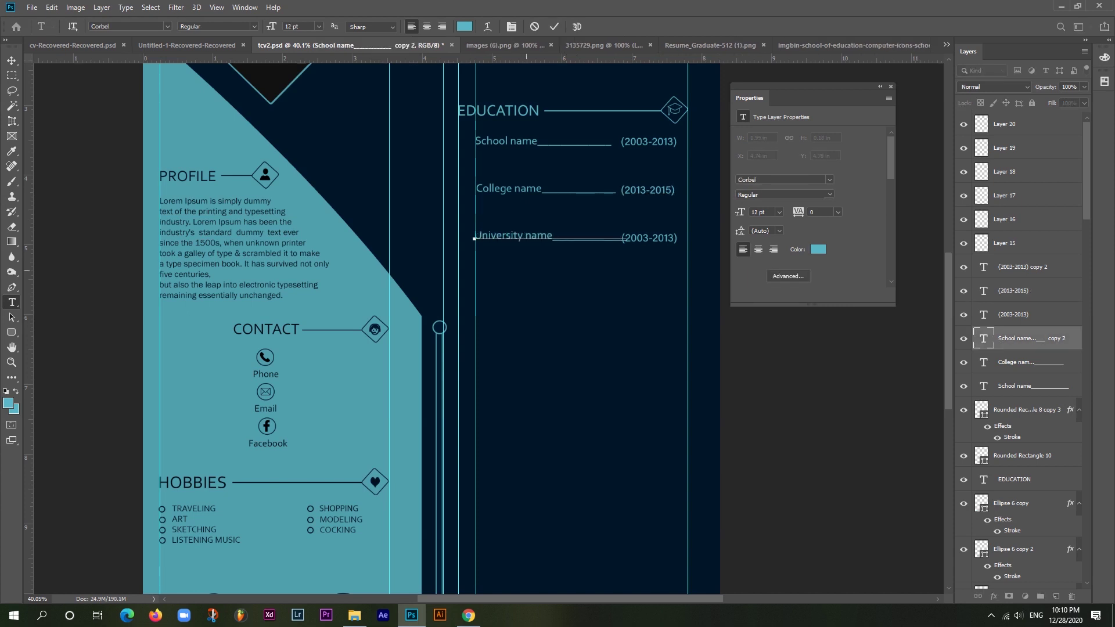
pyautogui.click(637, 238)
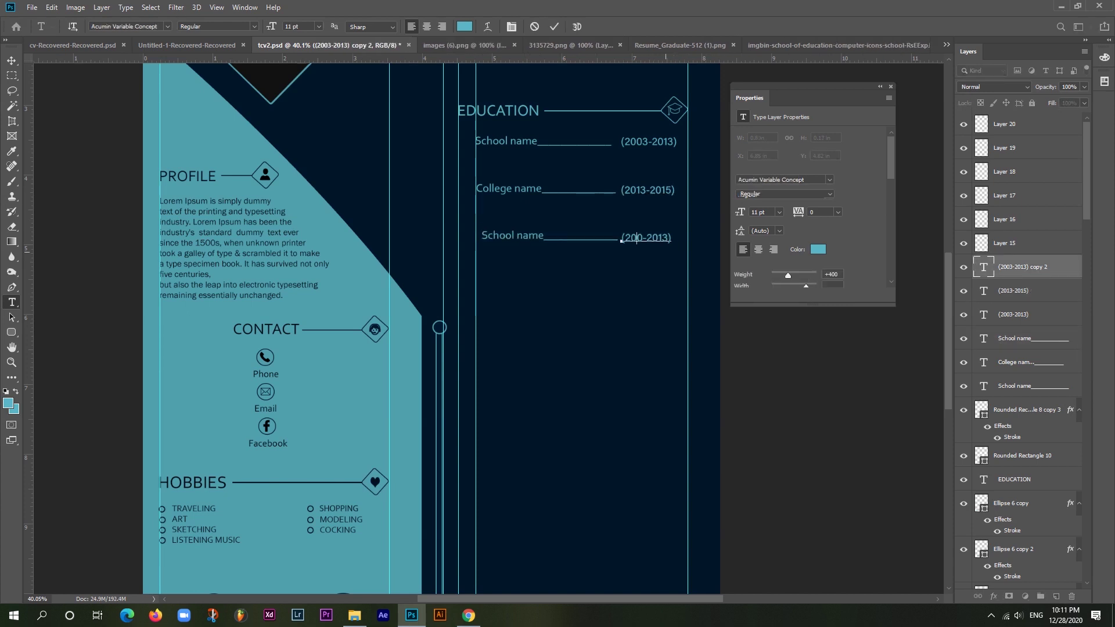
pyautogui.hotkey('ctrl', 'Return')
pyautogui.press('v')
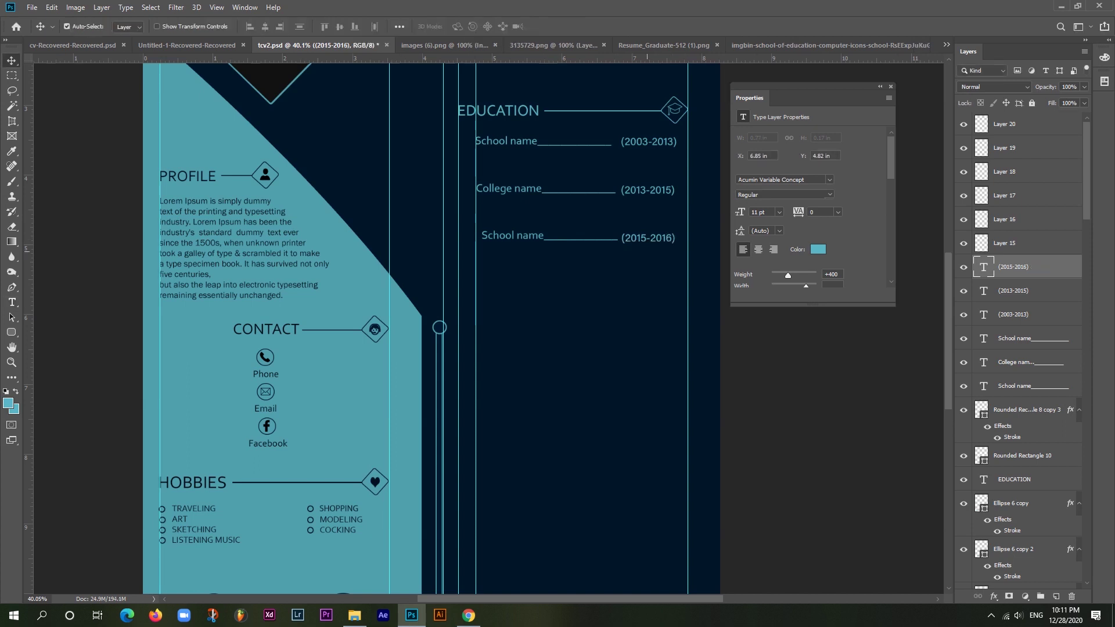
pyautogui.press('t')
pyautogui.click(481, 238)
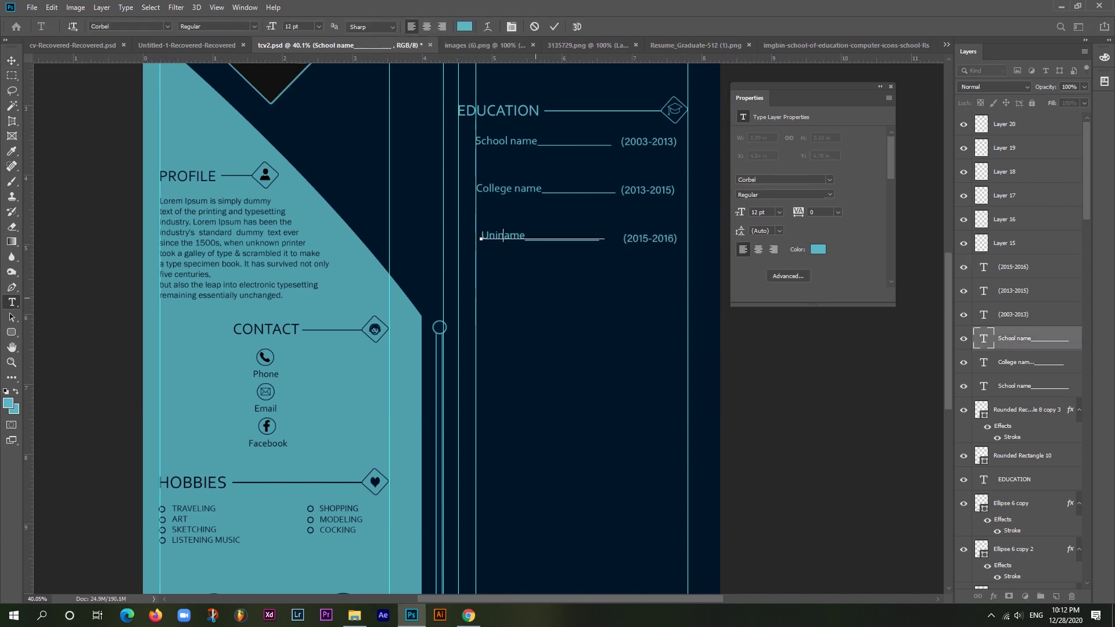
pyautogui.write('versity')
pyautogui.hotkey('ctrl', 'Return')
pyautogui.press('v')
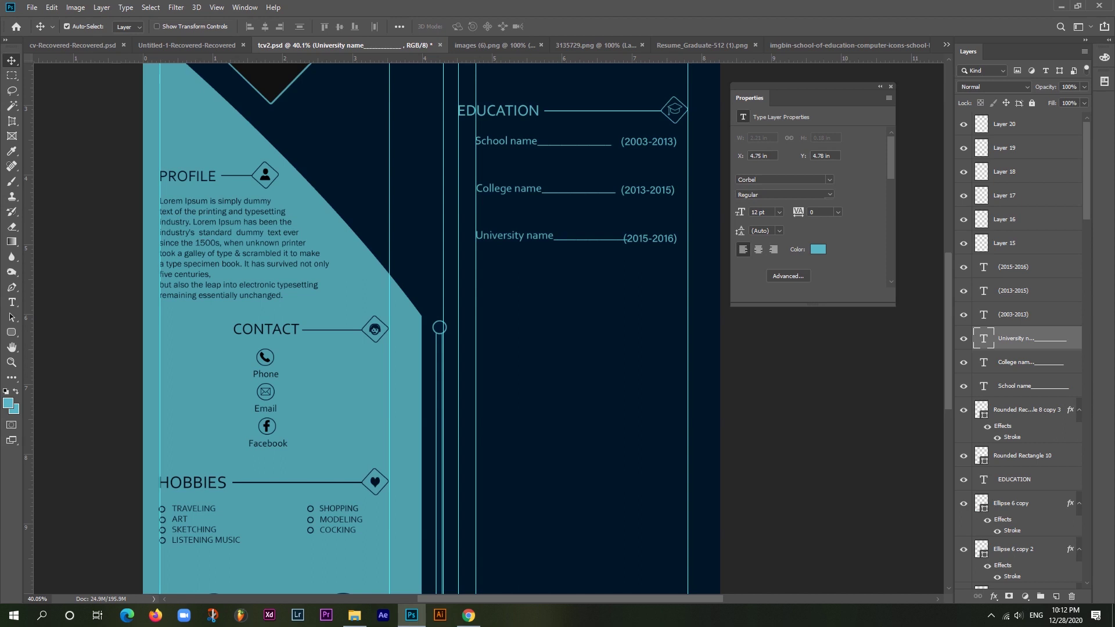
# Line the year labels up in one column and start a new text line under School name.
pyautogui.click(644, 239)
pyautogui.moveTo(648, 190); pyautogui.dragTo(644, 191)
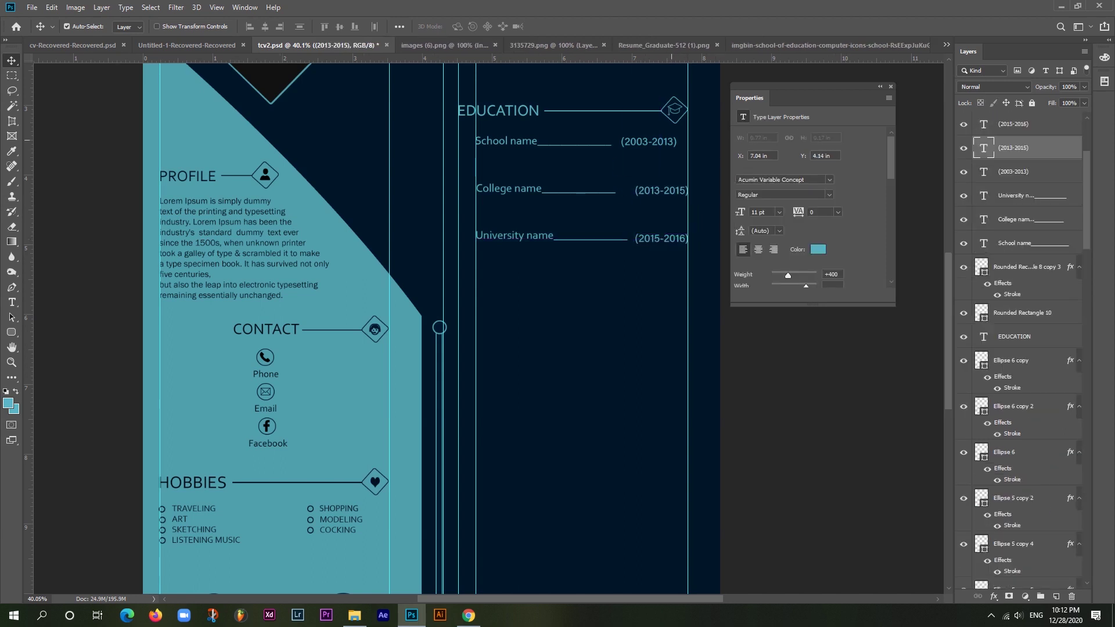
pyautogui.moveTo(649, 141); pyautogui.dragTo(643, 144)
pyautogui.click(644, 191)
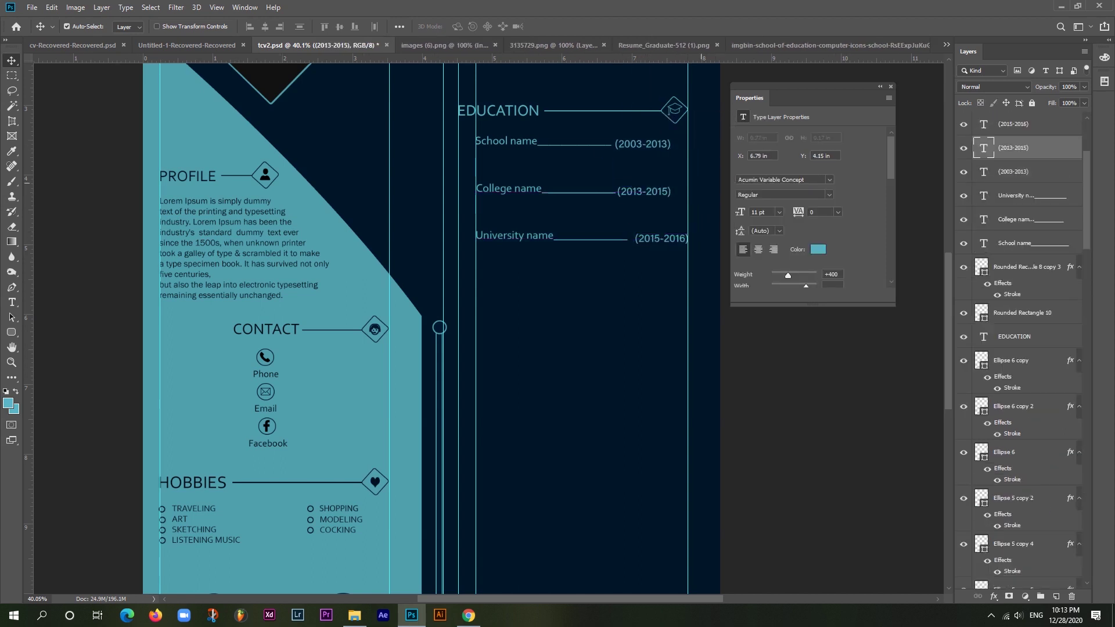
pyautogui.press('t')
pyautogui.click(481, 137)
pyautogui.write('GPA-Lor')
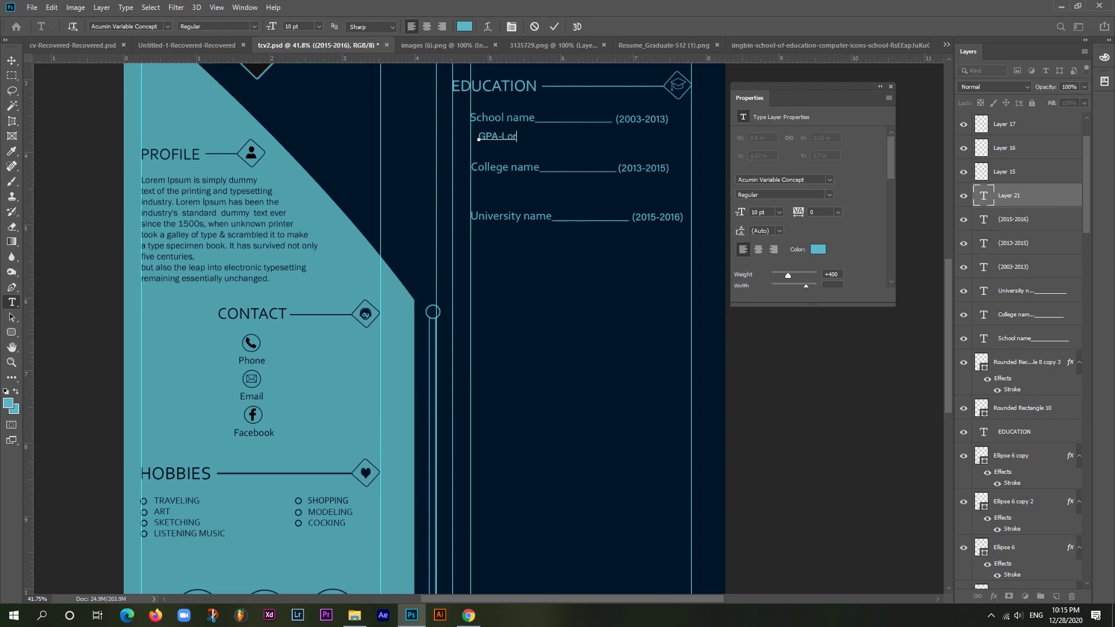
# Add a GPA-Lorem ipsum line under School name and duplicate it for the other schools.
pyautogui.write('em ipsum')
pyautogui.hotkey('ctrl', 'Return')
pyautogui.press('v')
pyautogui.moveTo(497, 137); pyautogui.dragTo(489, 231)
pyautogui.moveTo(556, 136); pyautogui.dragTo(548, 133)
# Rearrange College and University names, their GPA lines and dates 2013-2015 and 2015-2016.
pyautogui.moveTo(499, 169)
pyautogui.mouseDown()
pyautogui.moveTo(499, 152)
pyautogui.moveTo(505, 166)
pyautogui.mouseUp()
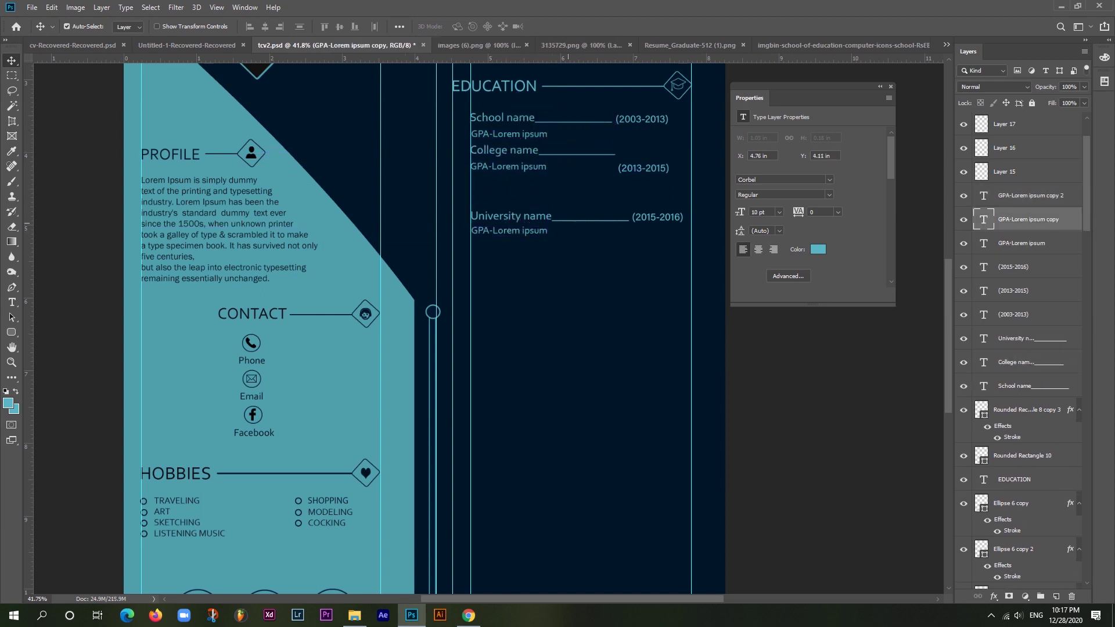
pyautogui.moveTo(511, 216); pyautogui.dragTo(511, 182)
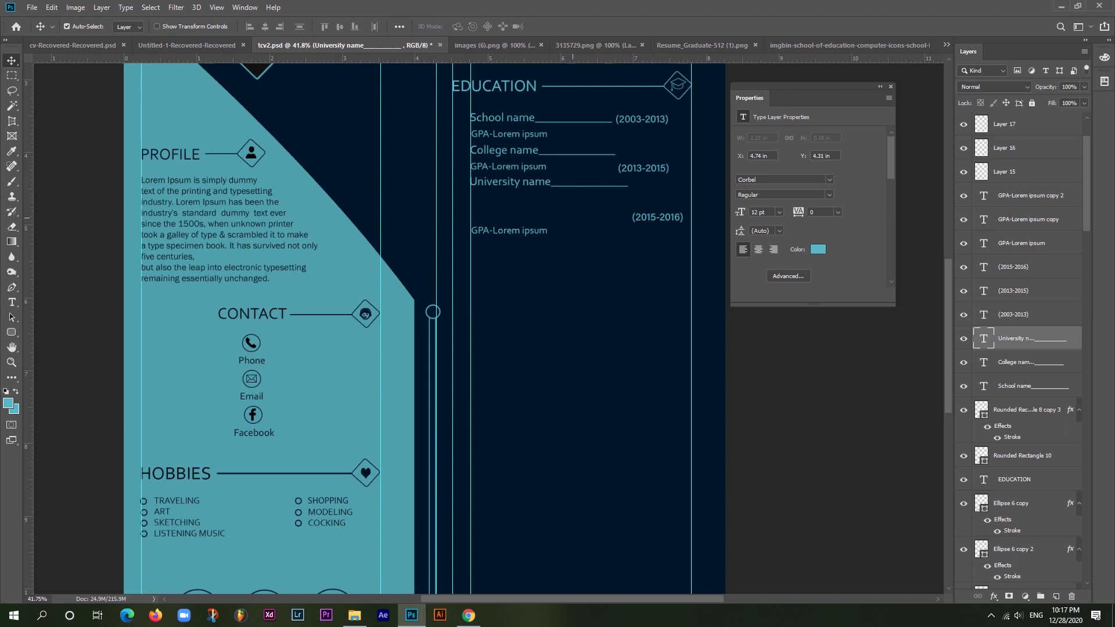
pyautogui.moveTo(508, 230); pyautogui.dragTo(508, 198)
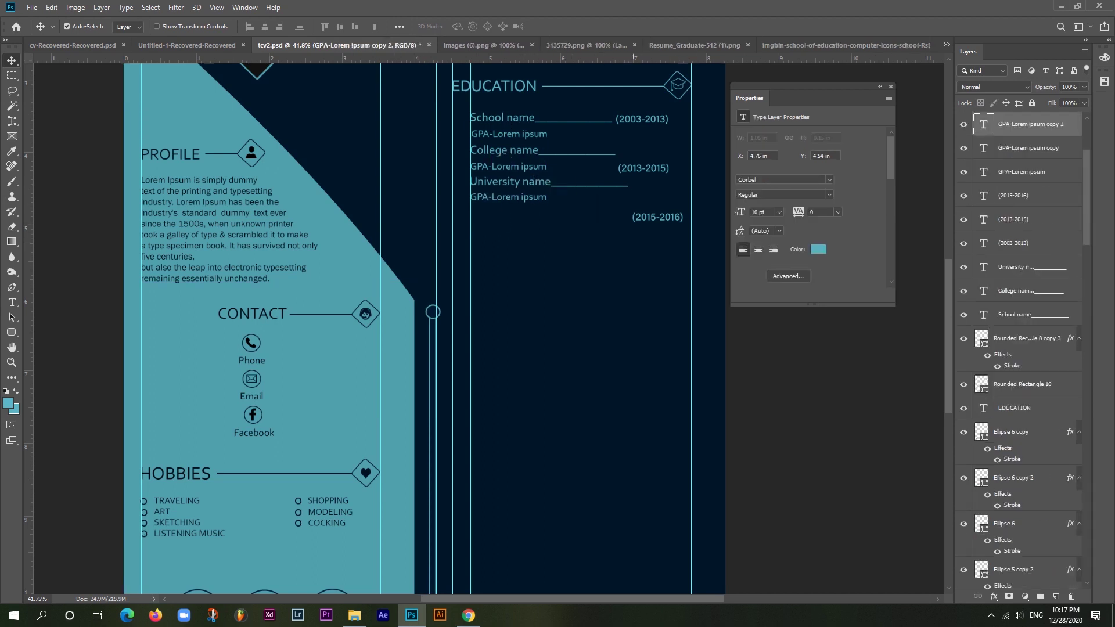
pyautogui.moveTo(644, 168); pyautogui.dragTo(643, 152)
pyautogui.moveTo(657, 217); pyautogui.dragTo(657, 183)
# Edit the text under University name into the Last CV line.
pyautogui.press('z')
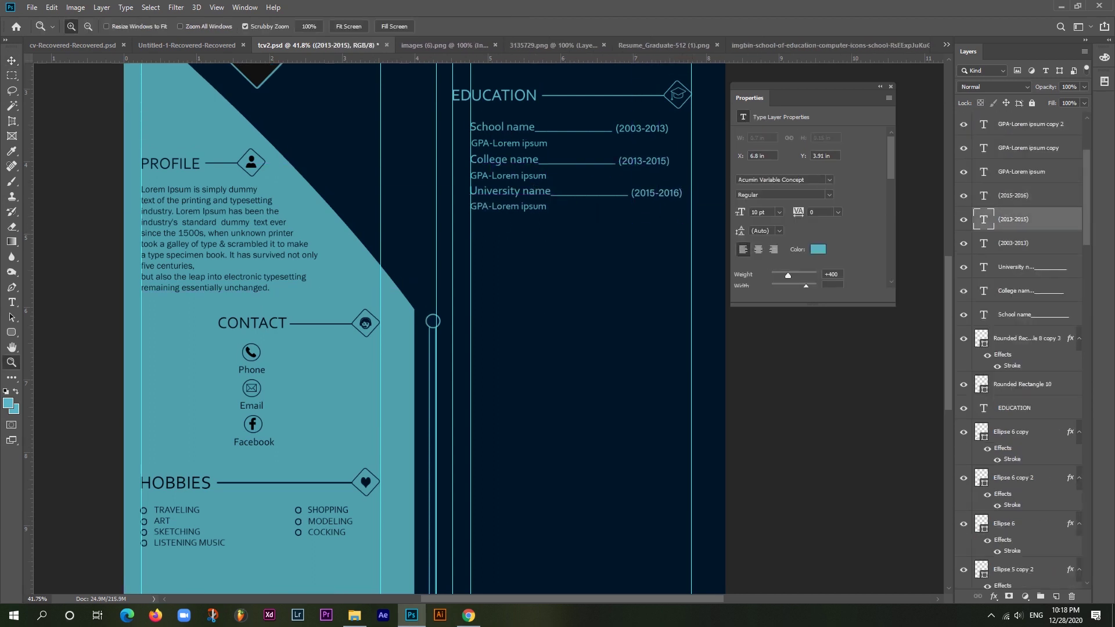
pyautogui.press('t')
pyautogui.click(482, 206)
pyautogui.hotkey('alt', 'space')
pyautogui.press('Escape')
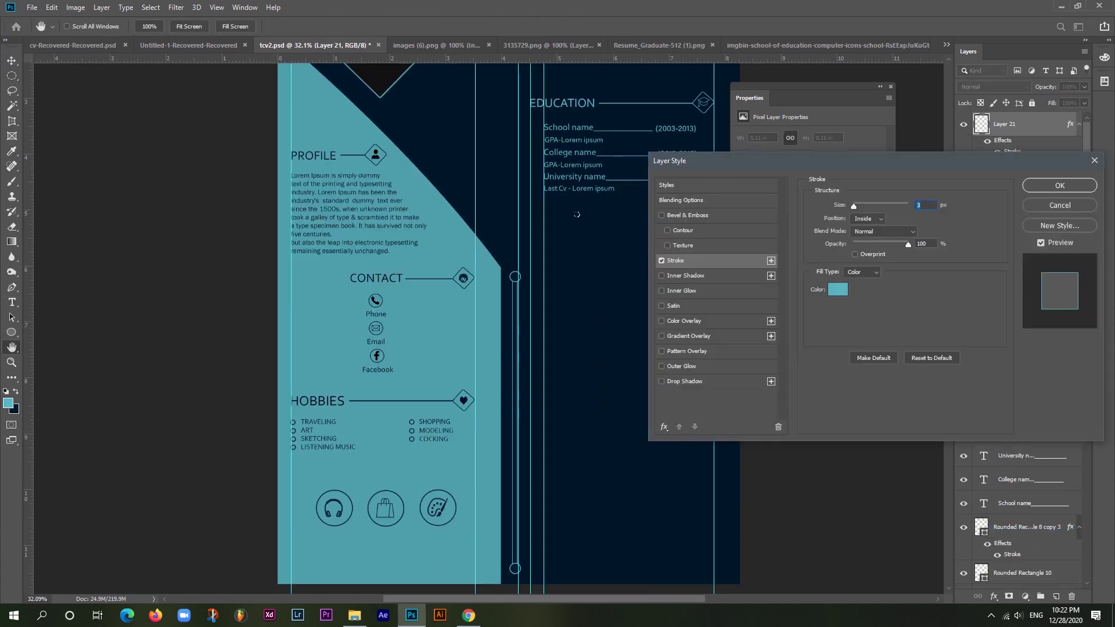
# Give the bullet circle a thinner outline and copy it beside the education entries.
pyautogui.press('Down')
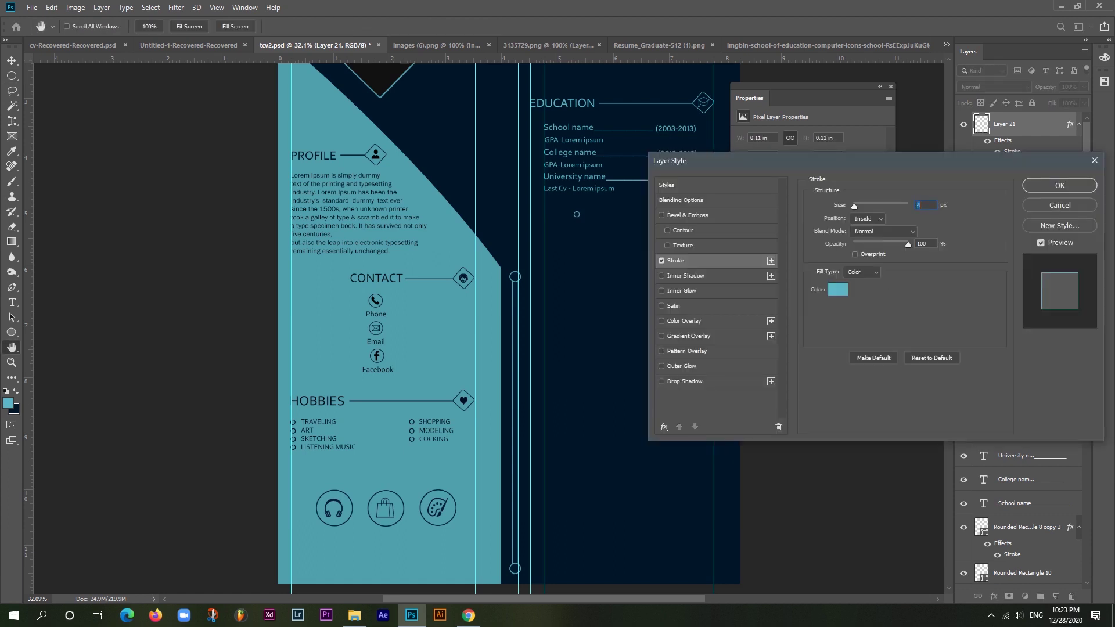
pyautogui.press('Return')
pyautogui.moveTo(579, 223)
pyautogui.mouseDown()
pyautogui.moveTo(601, 228)
pyautogui.moveTo(534, 127)
pyautogui.mouseUp()
pyautogui.moveTo(571, 211); pyautogui.dragTo(533, 176)
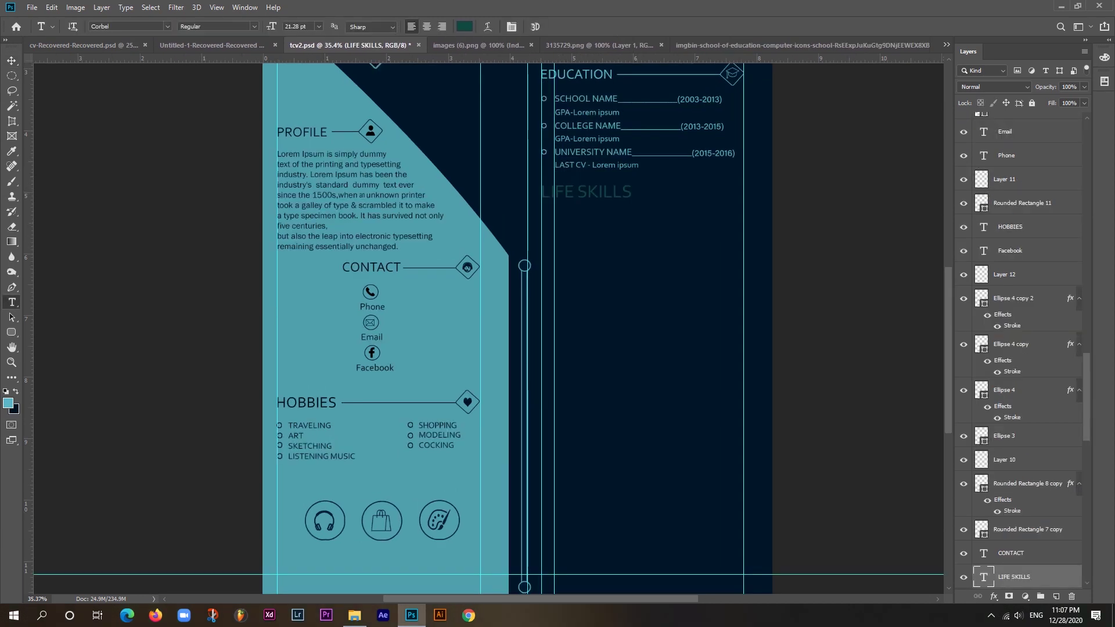
# Colour the LIFE SKILLS heading teal and draw a thin line beside it.
pyautogui.click(464, 27)
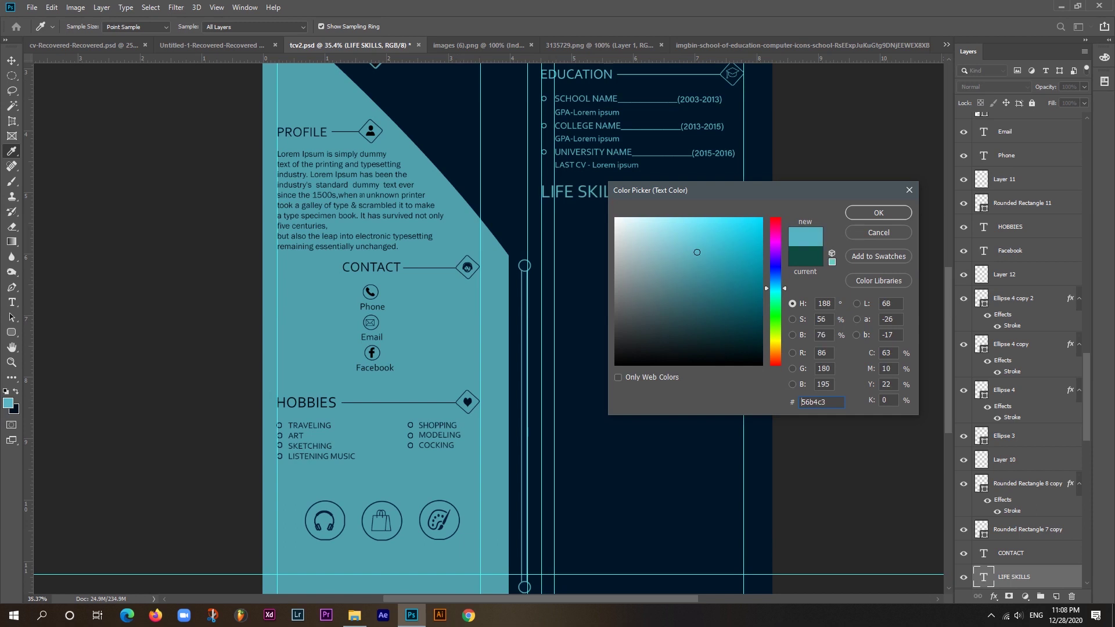
pyautogui.press('Return')
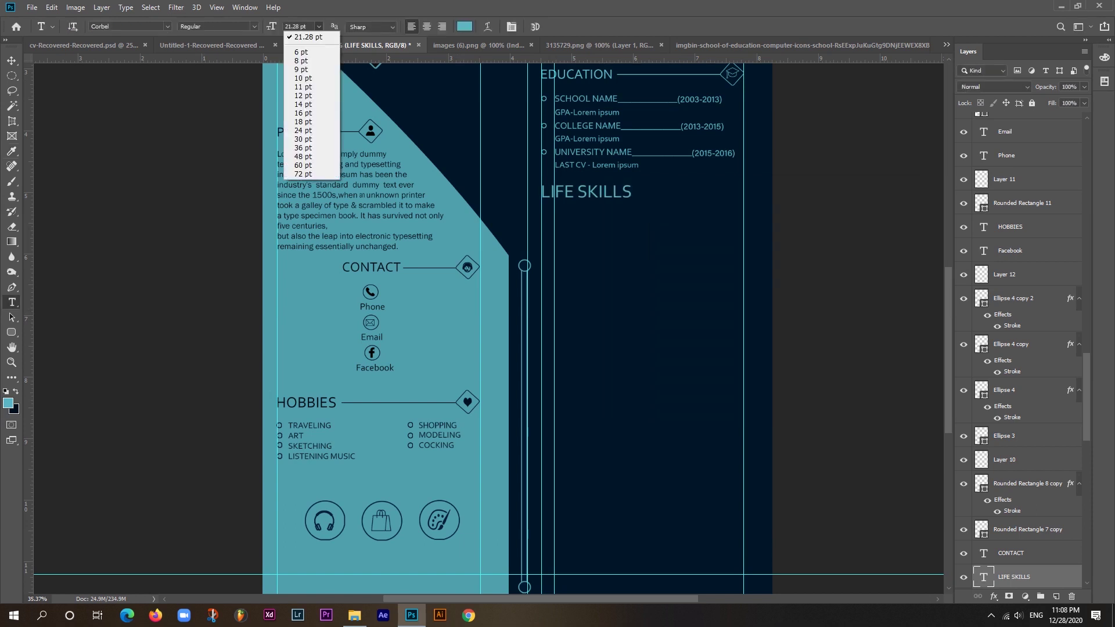
pyautogui.press('u')
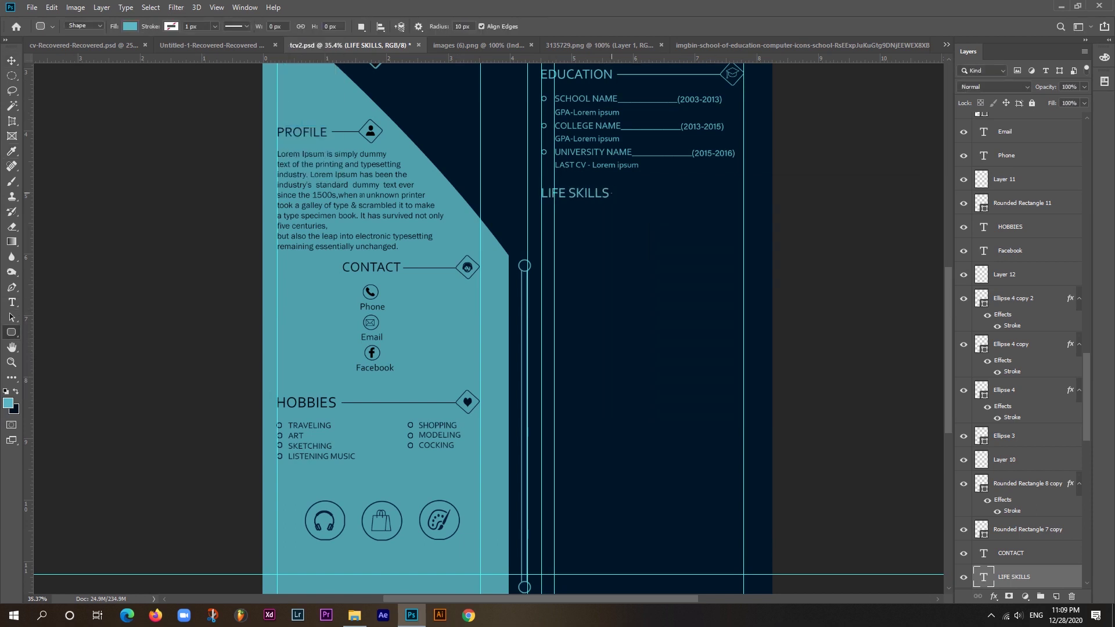
pyautogui.moveTo(718, 193); pyautogui.dragTo(719, 193)
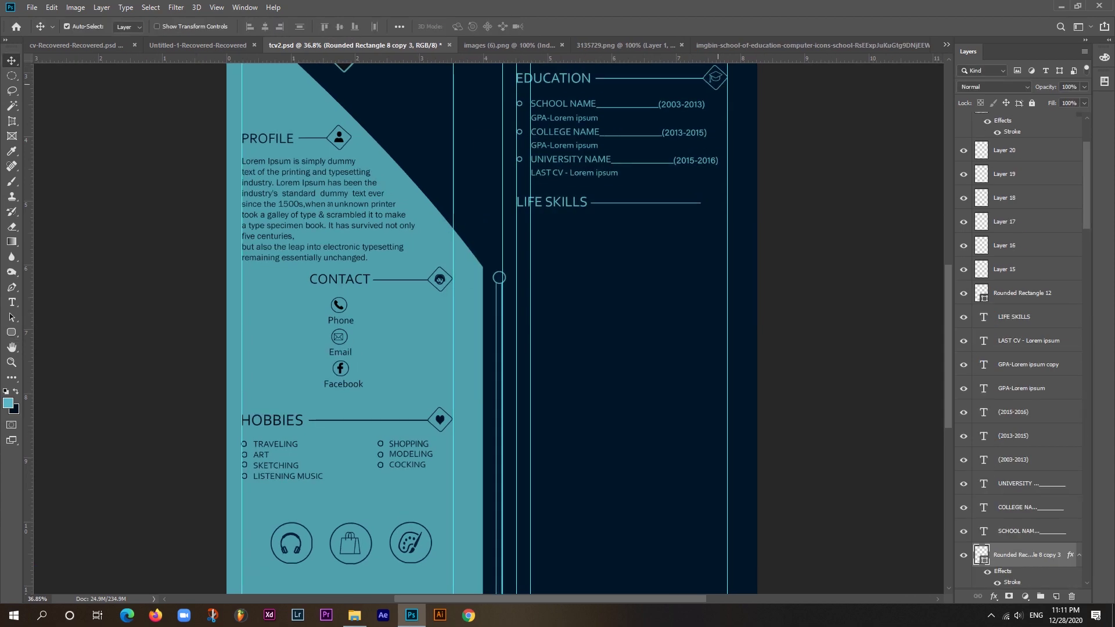
# Copy the diamond to the lower sections and copy the LIFE SKILLS line down to it.
pyautogui.moveTo(715, 77); pyautogui.dragTo(714, 469)
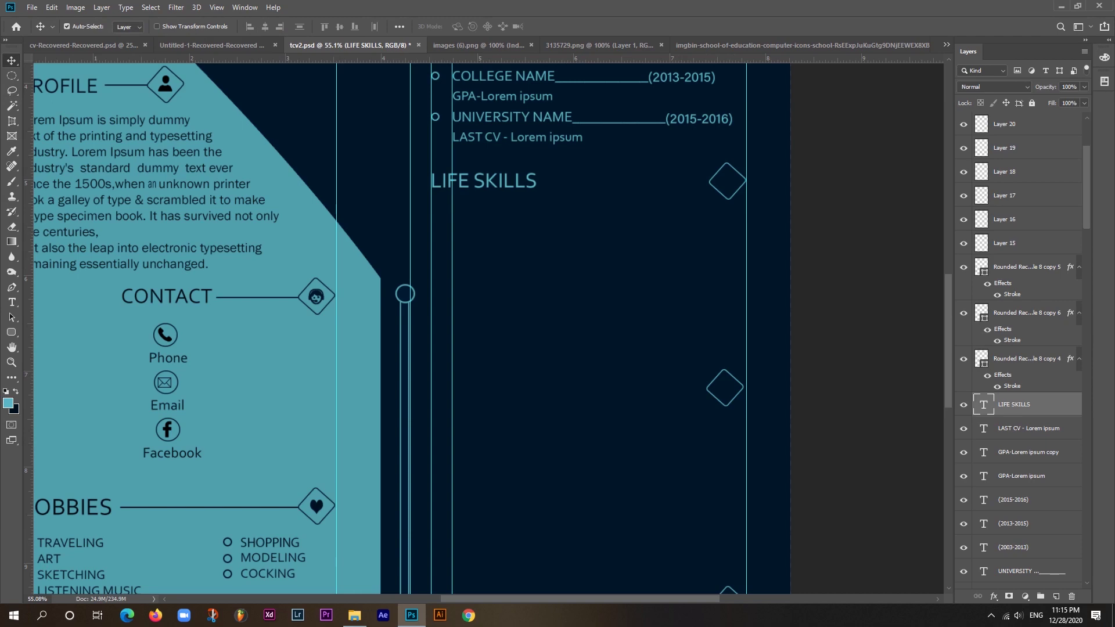
pyautogui.moveTo(713, 182); pyautogui.dragTo(713, 182)
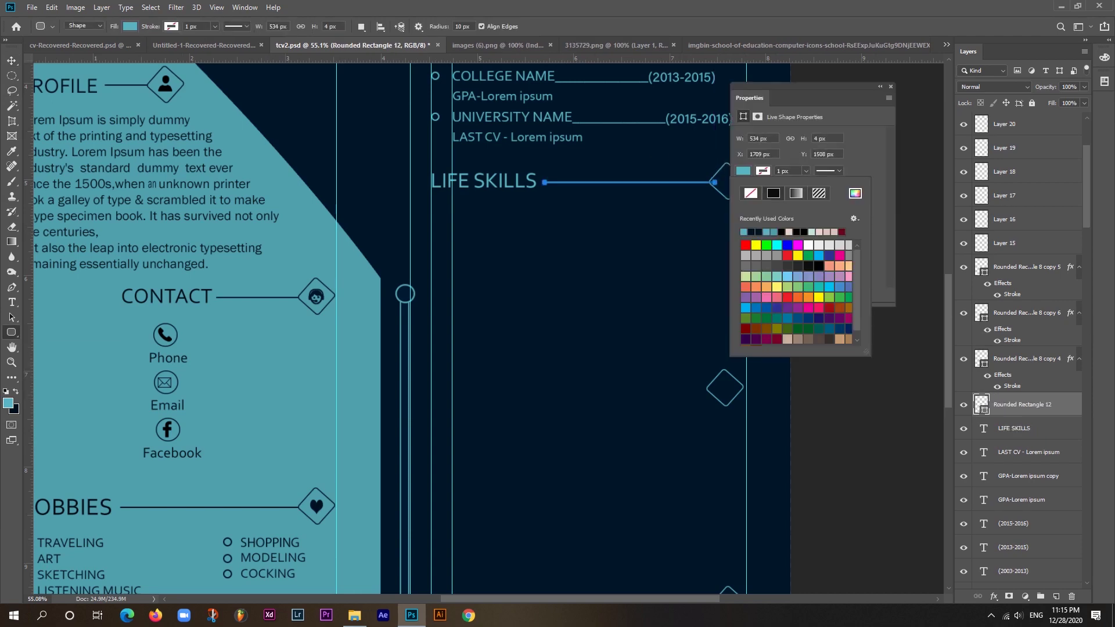
pyautogui.press('v')
pyautogui.keyDown('alt'); pyautogui.moveTo(627, 182); pyautogui.dragTo(627, 389); pyautogui.keyUp('alt')
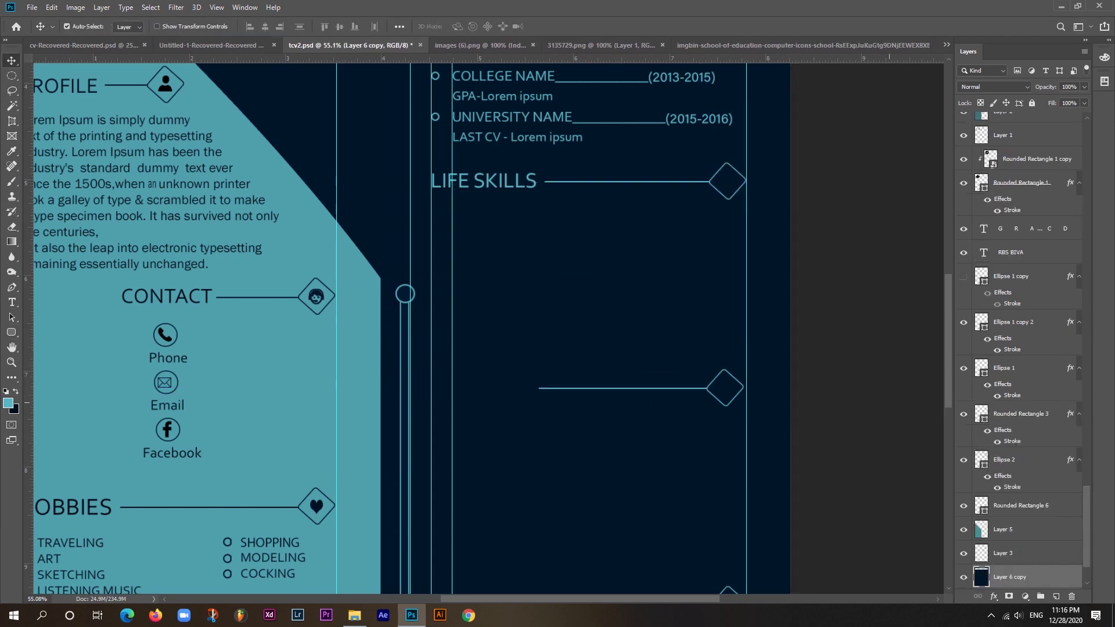
pyautogui.keyDown('alt'); pyautogui.scroll(-2, 581, 348); pyautogui.keyUp('alt')
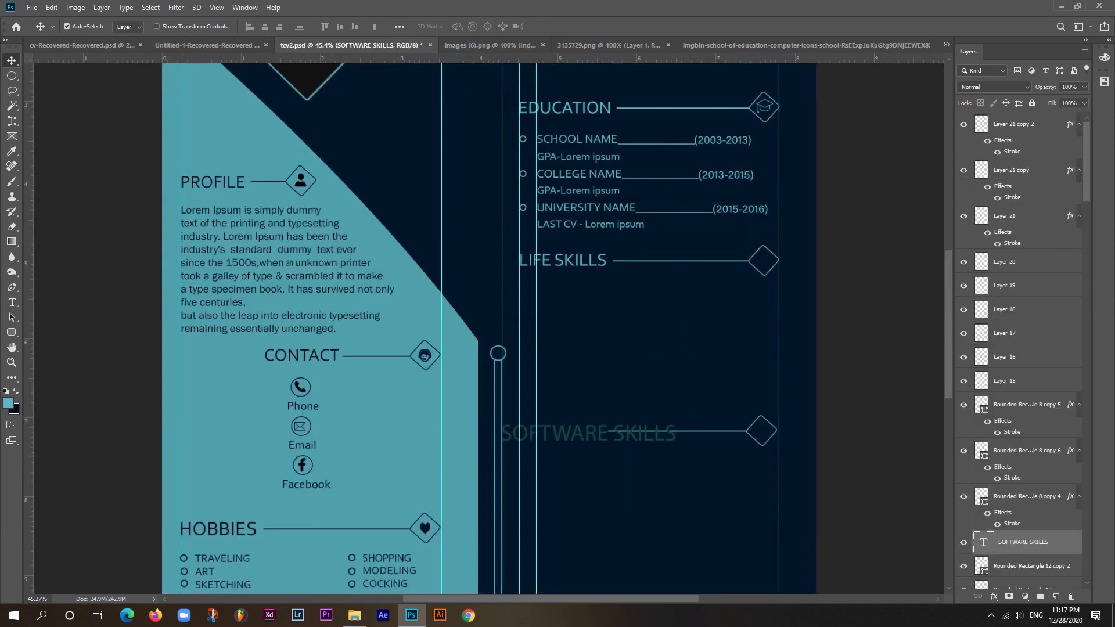
# Add a SOFTWARE SKILLS heading with a new font in light teal.
pyautogui.press('t')
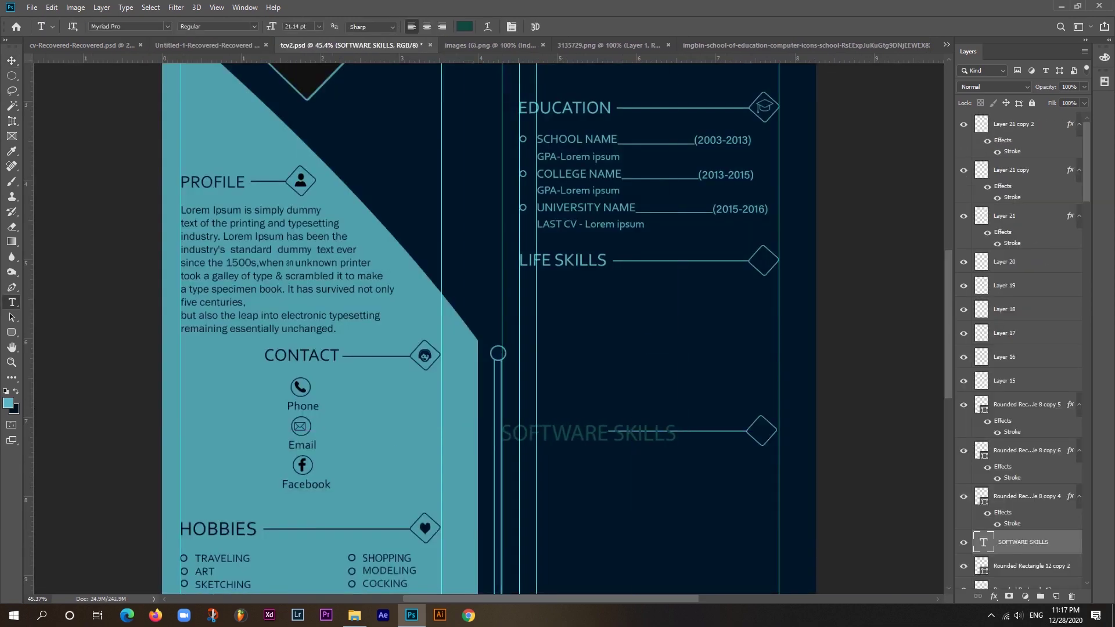
pyautogui.click(167, 26)
pyautogui.click(464, 26)
pyautogui.click(695, 257)
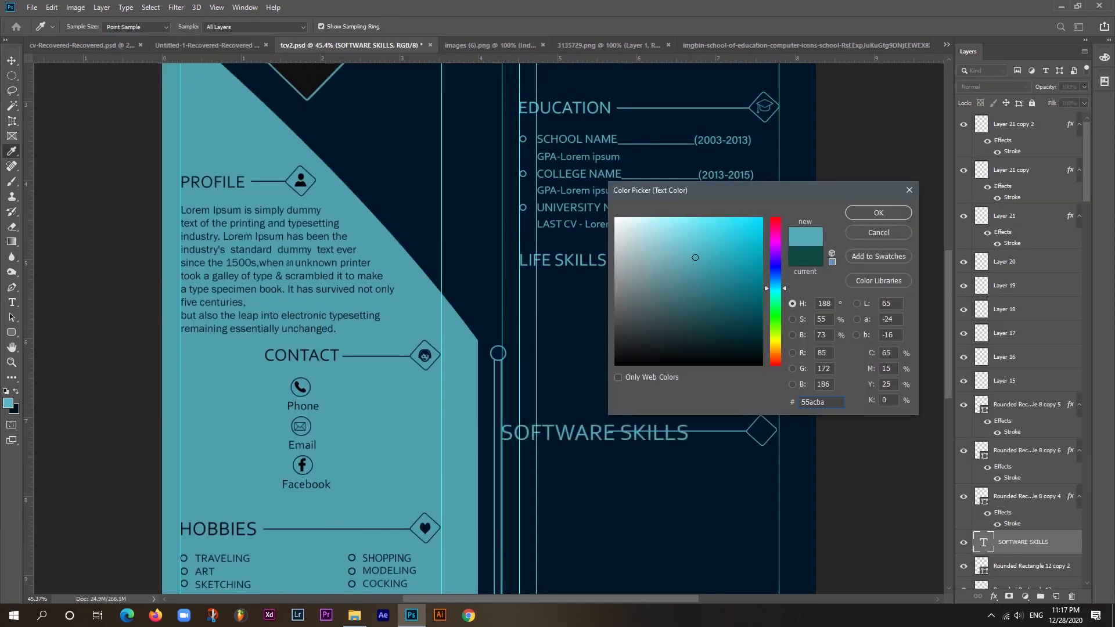
pyautogui.press('Return')
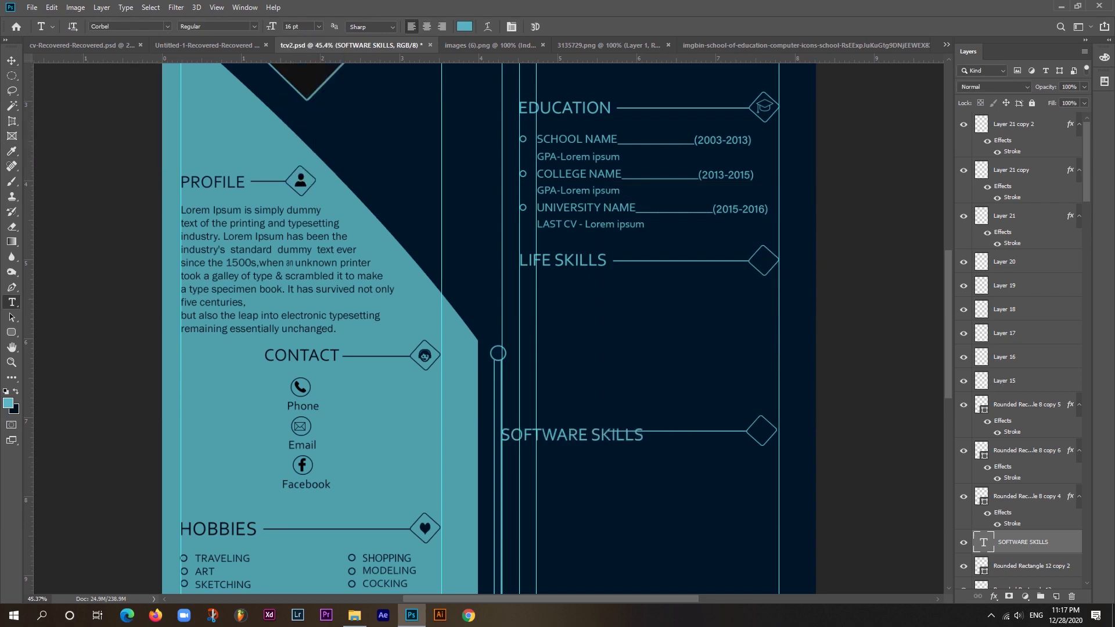
pyautogui.press('v')
# Bring the PROJECTS heading in from the other document and restyle its font and teal colour.
pyautogui.click(206, 44)
pyautogui.moveTo(447, 314)
pyautogui.mouseDown()
pyautogui.moveTo(527, 459)
pyautogui.moveTo(518, 507)
pyautogui.mouseUp()
pyautogui.press('t')
pyautogui.click(145, 26)
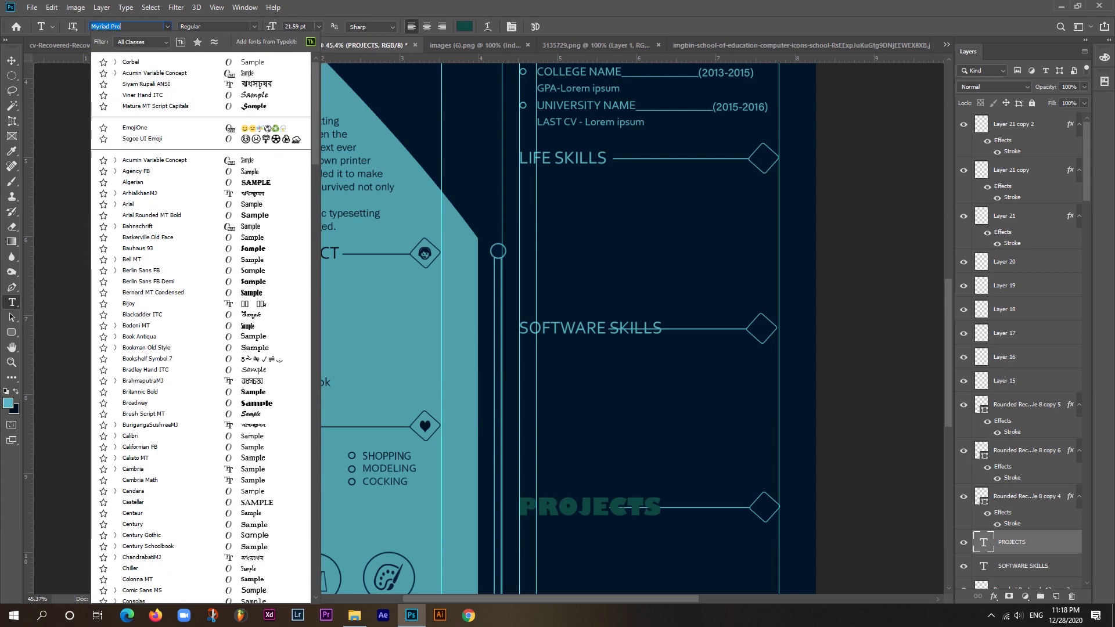
pyautogui.press('Escape')
pyautogui.click(442, 26)
pyautogui.press('Return')
pyautogui.hotkey('ctrl', 'Return')
pyautogui.press('v')
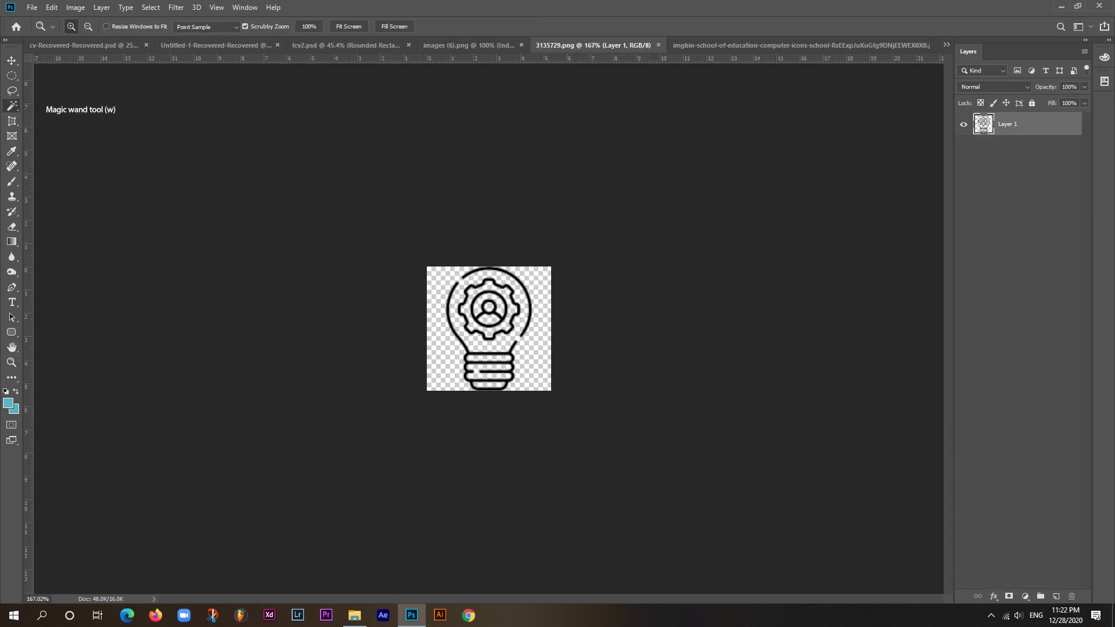
# Fill the bulb icon teal and place it inside the LIFE SKILLS diamond.
pyautogui.hotkey('ctrl', 'BackSpace')
pyautogui.hotkey('ctrl', 'x')
pyautogui.hotkey('ctrl', 'v')
pyautogui.hotkey('ctrl', 't')
pyautogui.moveTo(614, 211); pyautogui.dragTo(763, 158)
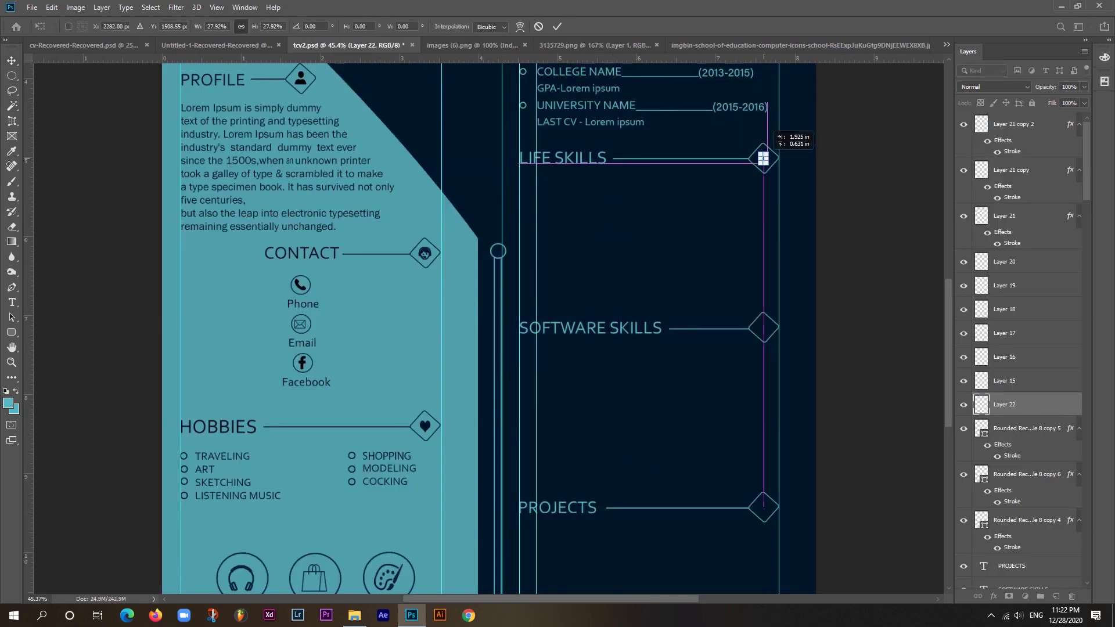
pyautogui.press('Return')
pyautogui.scroll(3, 763, 314)
# Draw a small outlined rounded rectangle inside the SOFTWARE SKILLS diamond.
pyautogui.press('u')
pyautogui.moveTo(739, 302); pyautogui.dragTo(768, 325)
pyautogui.click(743, 170)
pyautogui.doubleClick(1045, 262)
pyautogui.moveTo(726, 157); pyautogui.dragTo(244, 294)
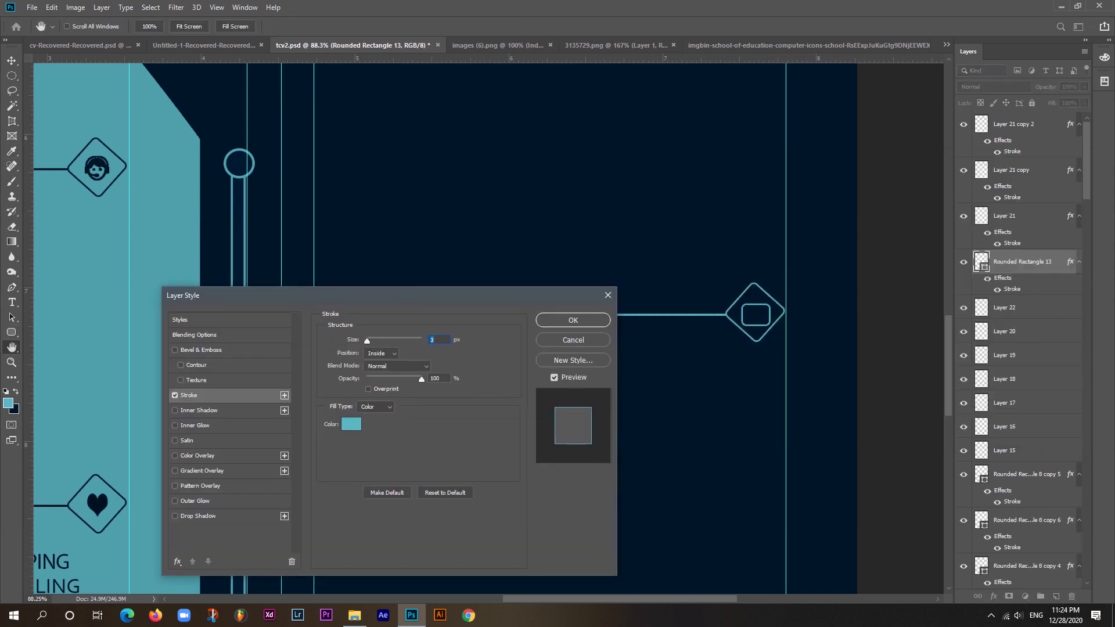
pyautogui.press('Return')
# Fill two thin teal bars inside the rectangle and move the skills list under LIFE SKILLS.
pyautogui.press('m')
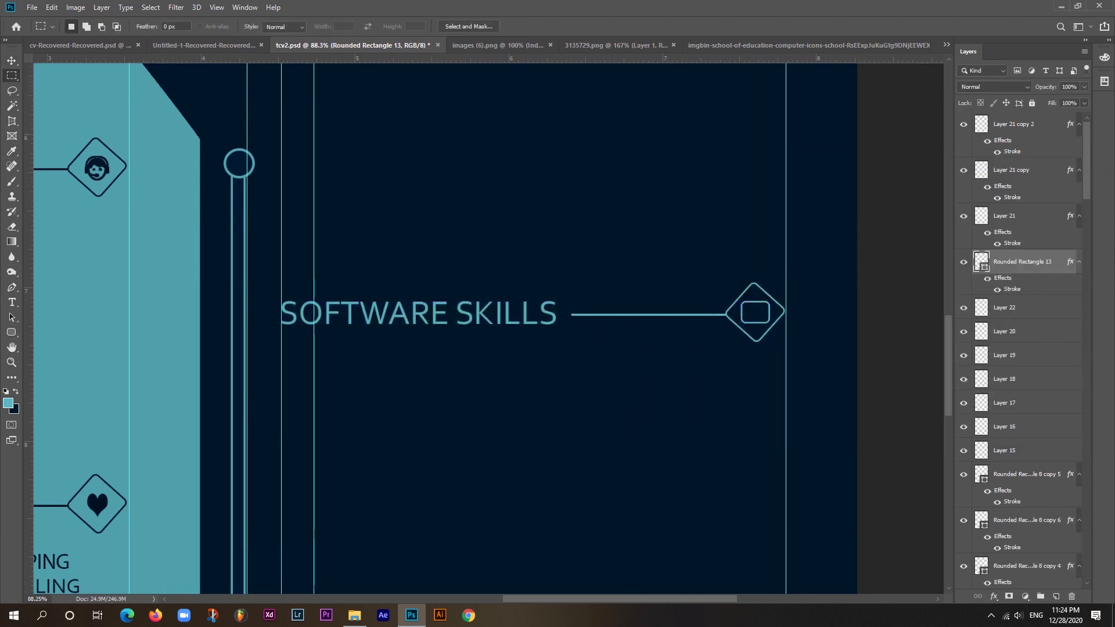
pyautogui.hotkey('ctrl', 'shift', 'alt', 'n')
pyautogui.scroll(2, 778, 325)
pyautogui.moveTo(754, 298); pyautogui.dragTo(758, 318)
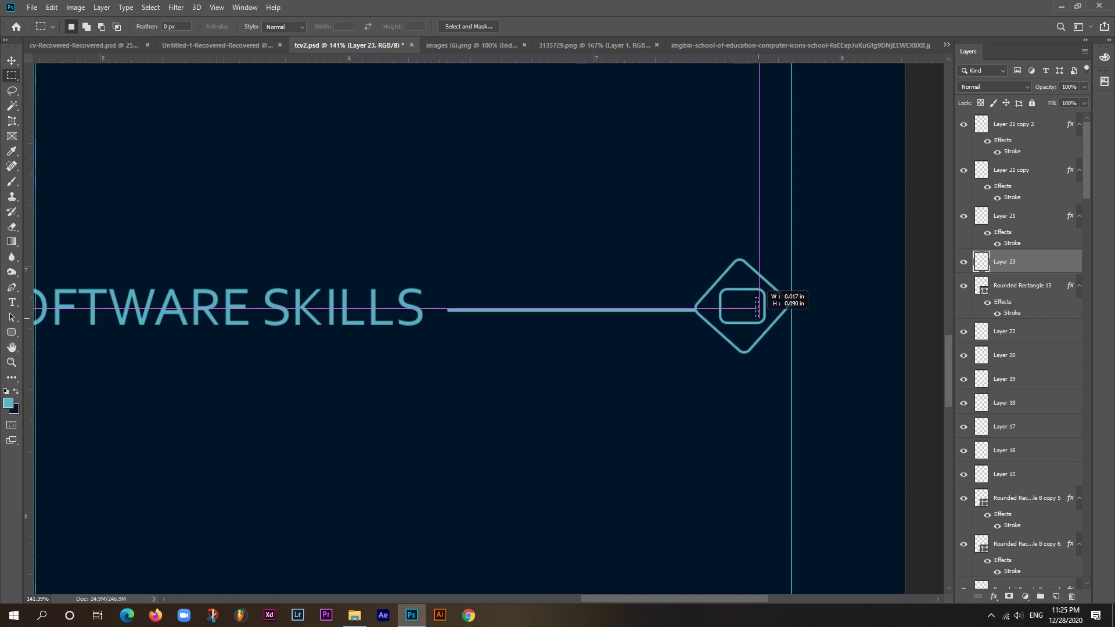
pyautogui.hotkey('ctrl', 'BackSpace')
pyautogui.hotkey('ctrl', 'd')
pyautogui.moveTo(747, 300); pyautogui.dragTo(750, 316)
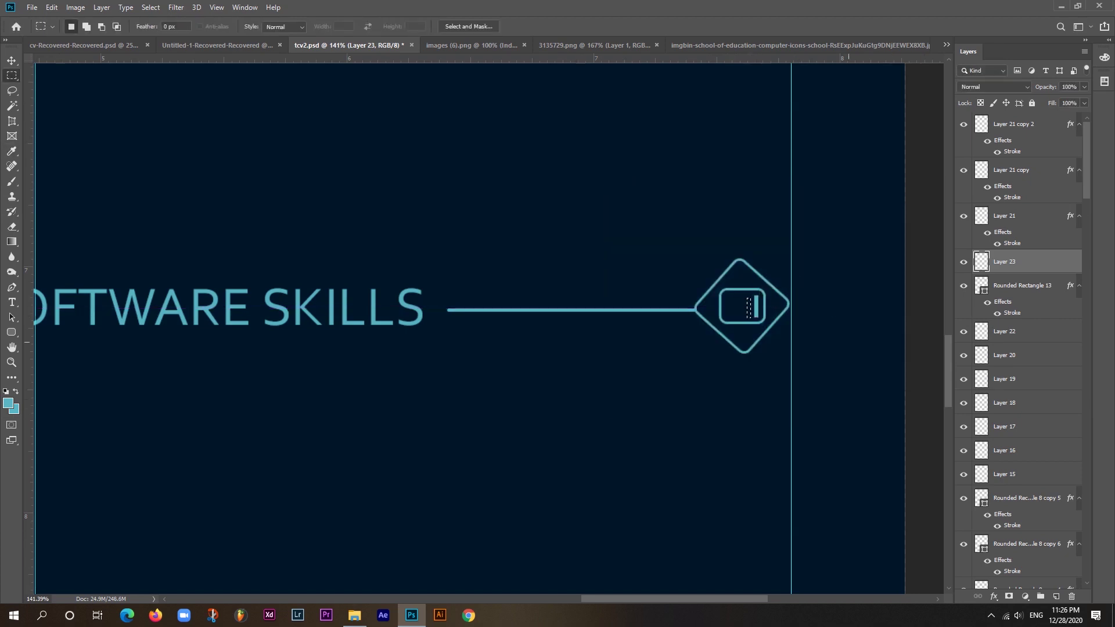
pyautogui.hotkey('ctrl', 'BackSpace')
pyautogui.hotkey('ctrl', 'd')
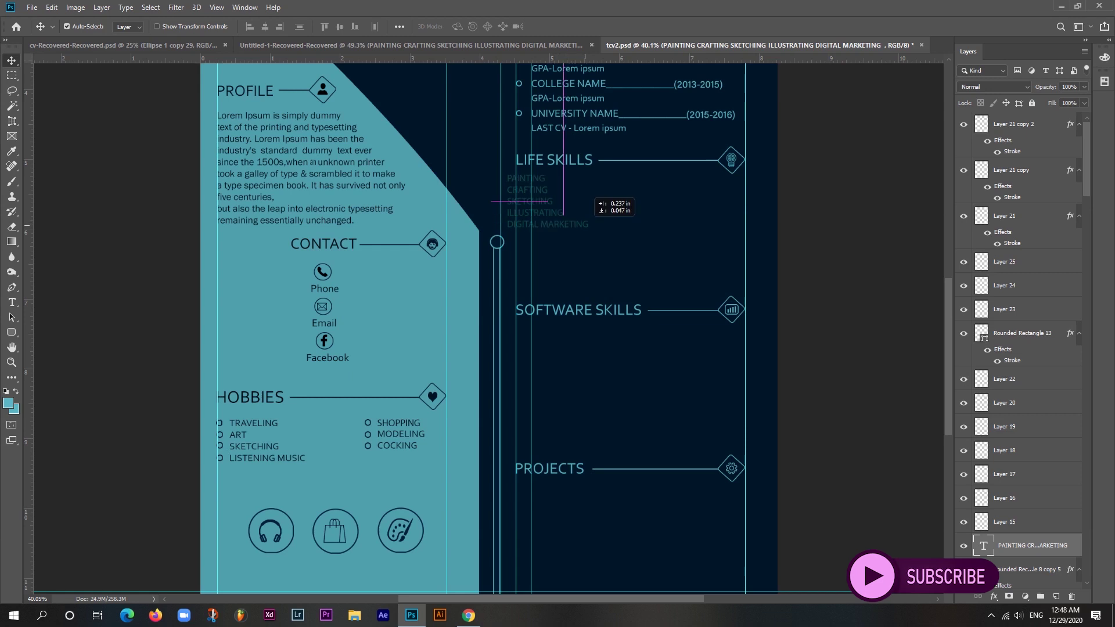
pyautogui.moveTo(588, 195); pyautogui.dragTo(612, 206)
# Copy bullet circles beside the remaining Life Skills items down to Fashion.
pyautogui.press('t')
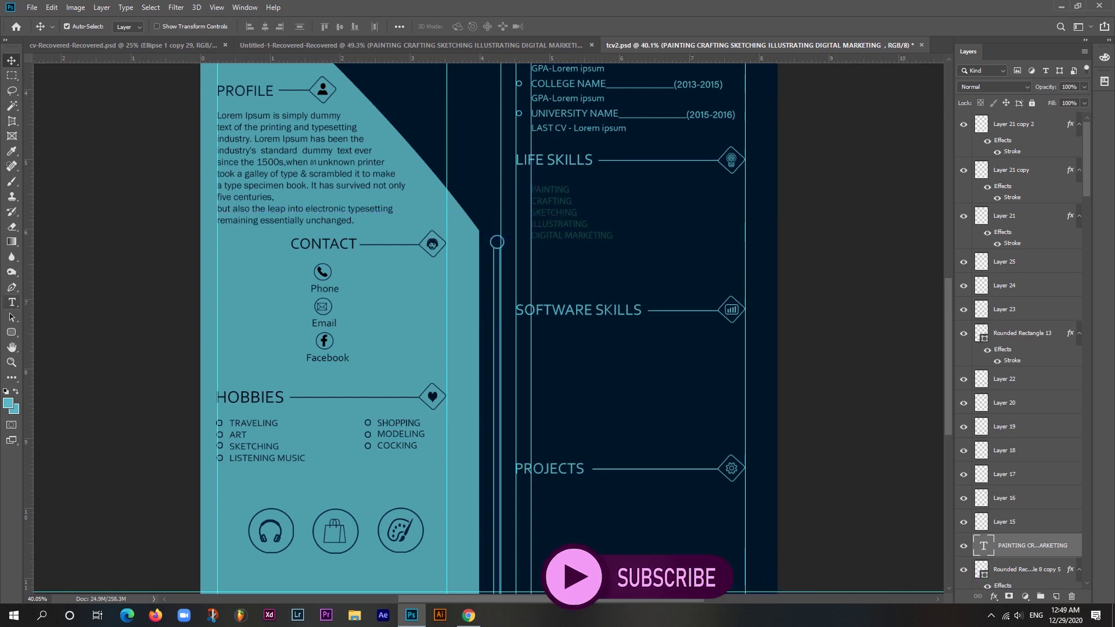
pyautogui.scroll(-5, 1022, 349)
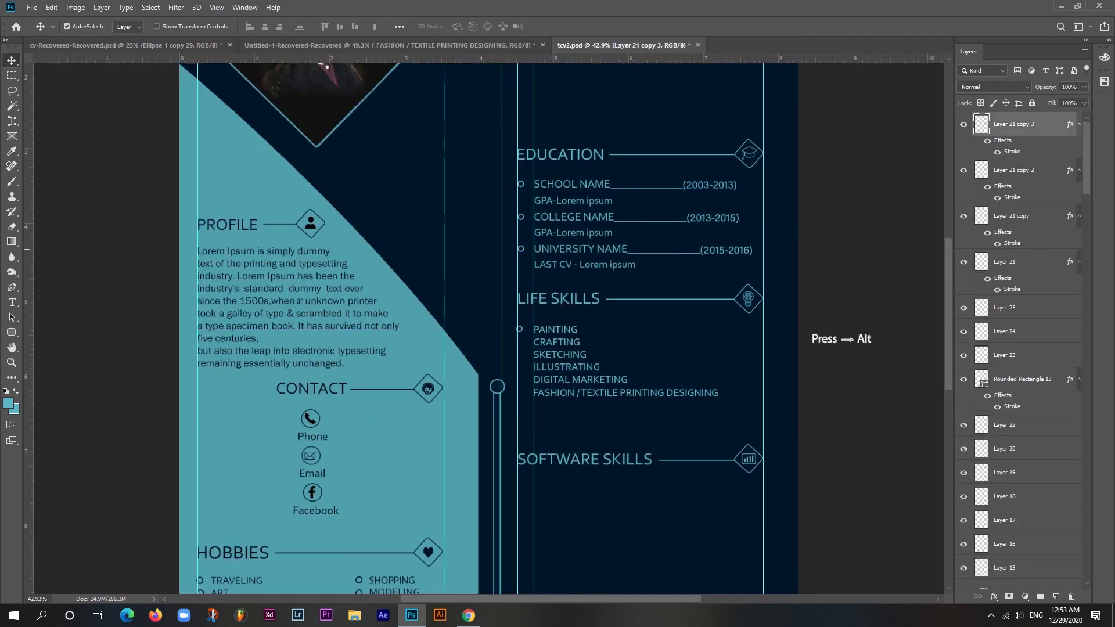
pyautogui.moveTo(520, 329); pyautogui.dragTo(520, 354)
pyautogui.moveTo(520, 354); pyautogui.dragTo(520, 392)
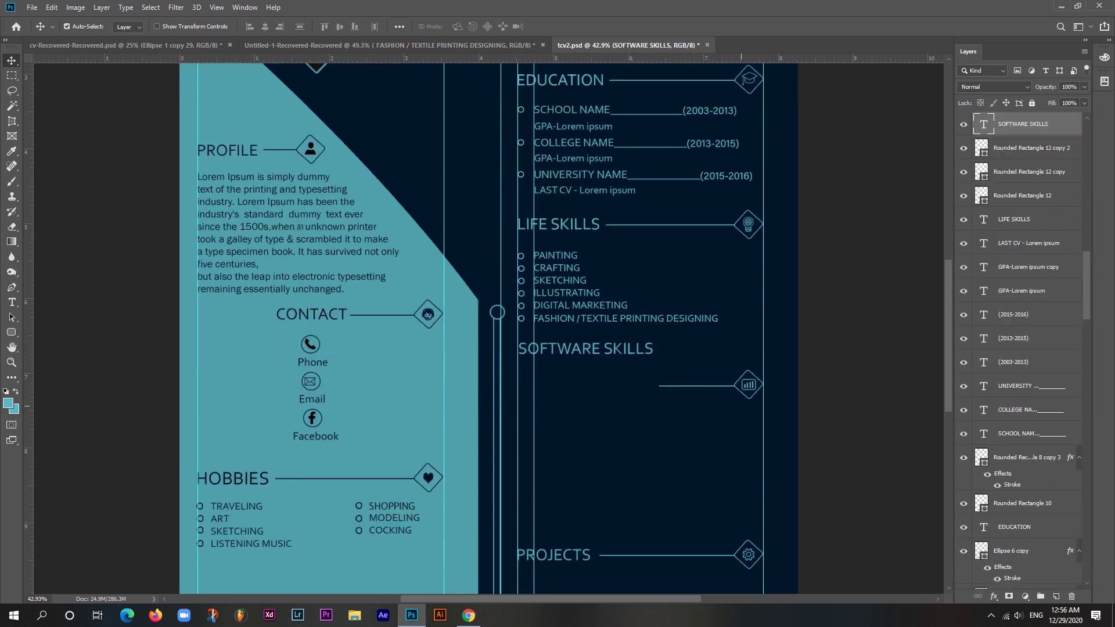
# Realign the Software Skills divider and draw a column of four aligned small circles.
pyautogui.moveTo(697, 385); pyautogui.dragTo(755, 334)
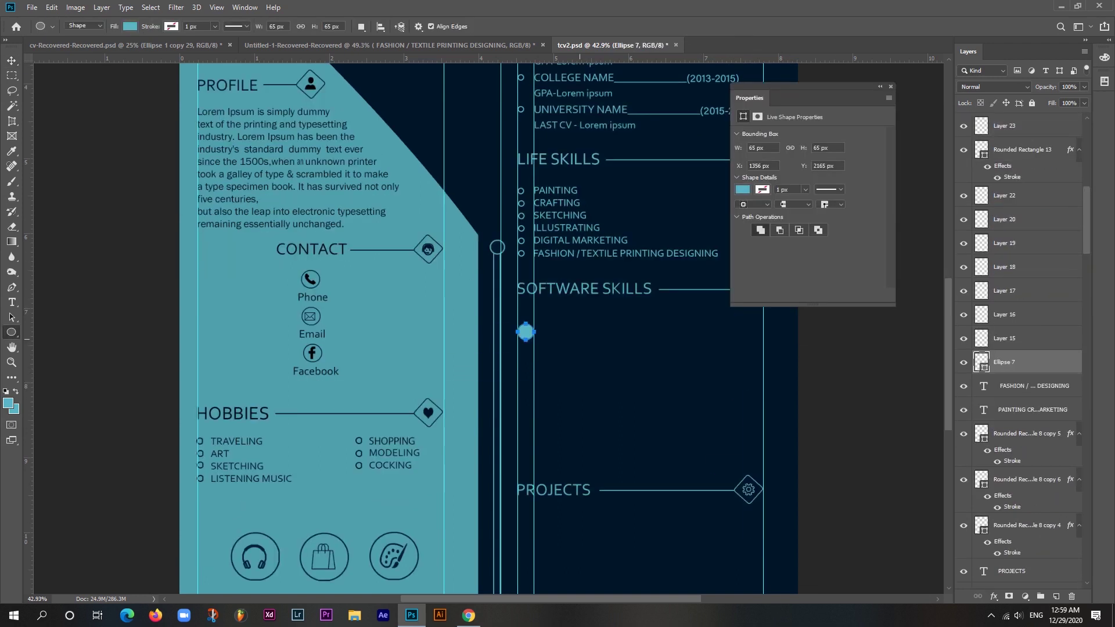
pyautogui.moveTo(559, 320); pyautogui.dragTo(584, 345)
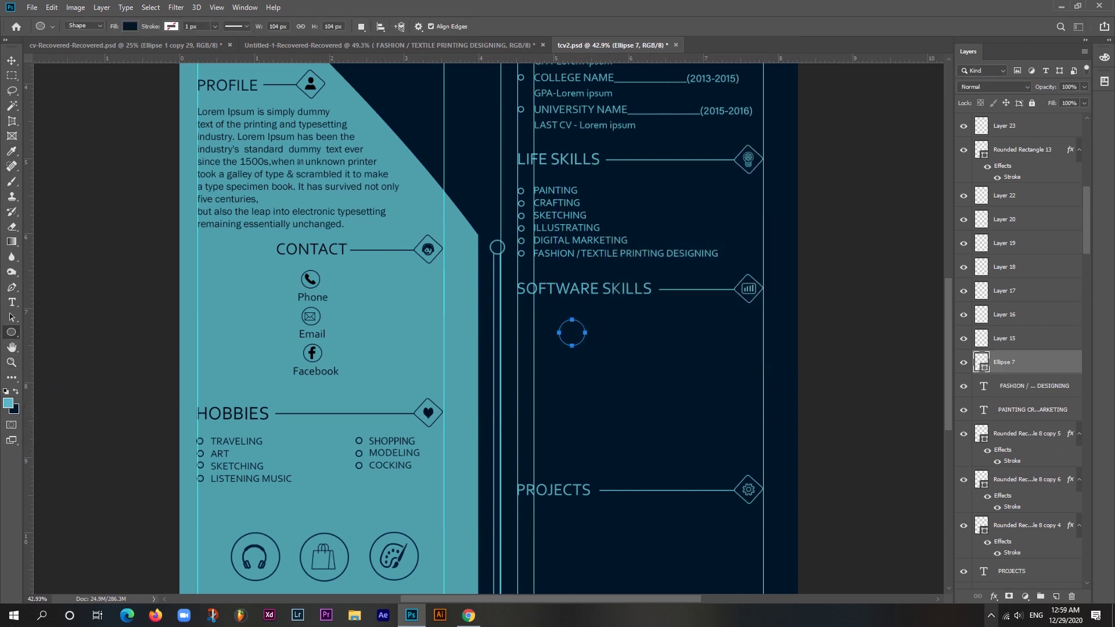
pyautogui.press('Return')
pyautogui.moveTo(570, 331)
pyautogui.mouseDown()
pyautogui.moveTo(569, 434)
pyautogui.moveTo(530, 325)
pyautogui.mouseUp()
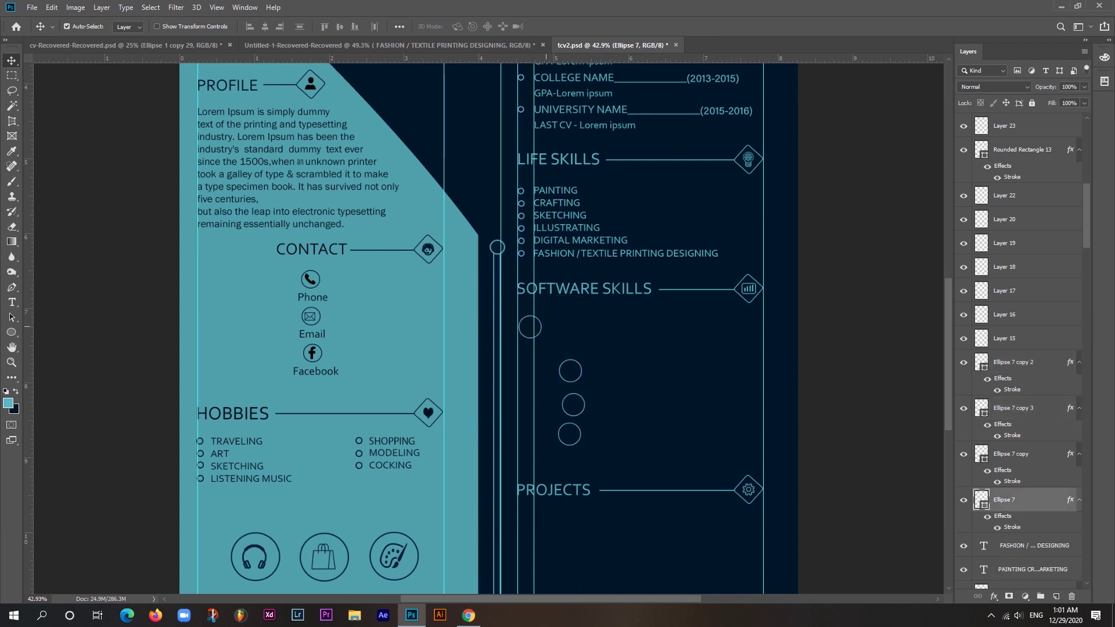
pyautogui.moveTo(570, 370); pyautogui.dragTo(530, 355)
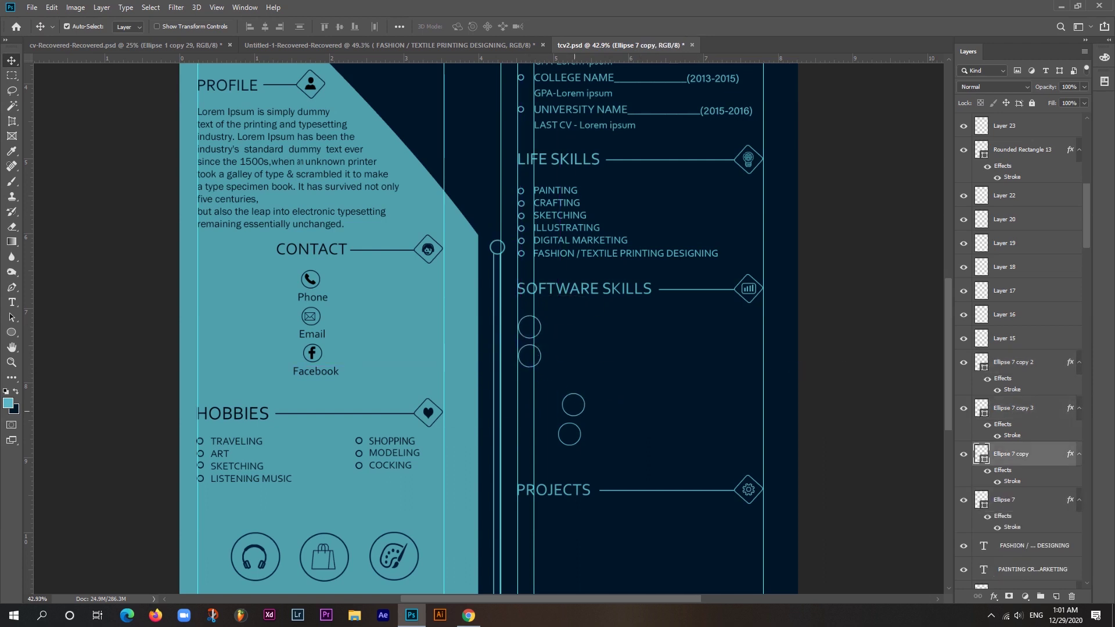
pyautogui.moveTo(573, 405); pyautogui.dragTo(530, 385)
pyautogui.moveTo(569, 424); pyautogui.dragTo(532, 414)
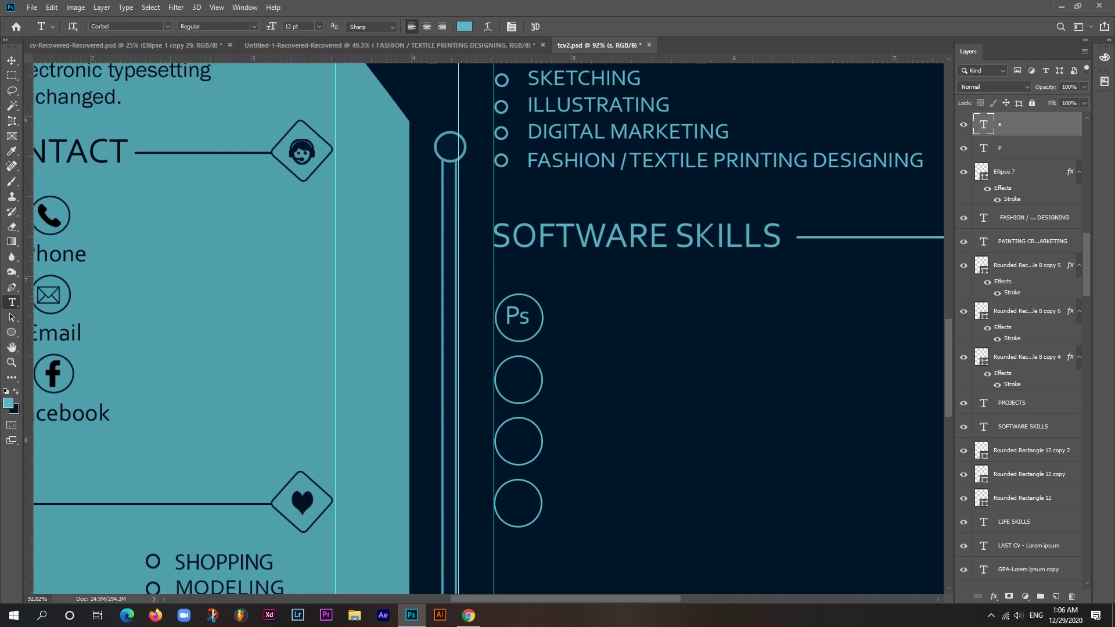
# Label the circles Ps, Ai, Pr and Ae.
pyautogui.click(649, 355)
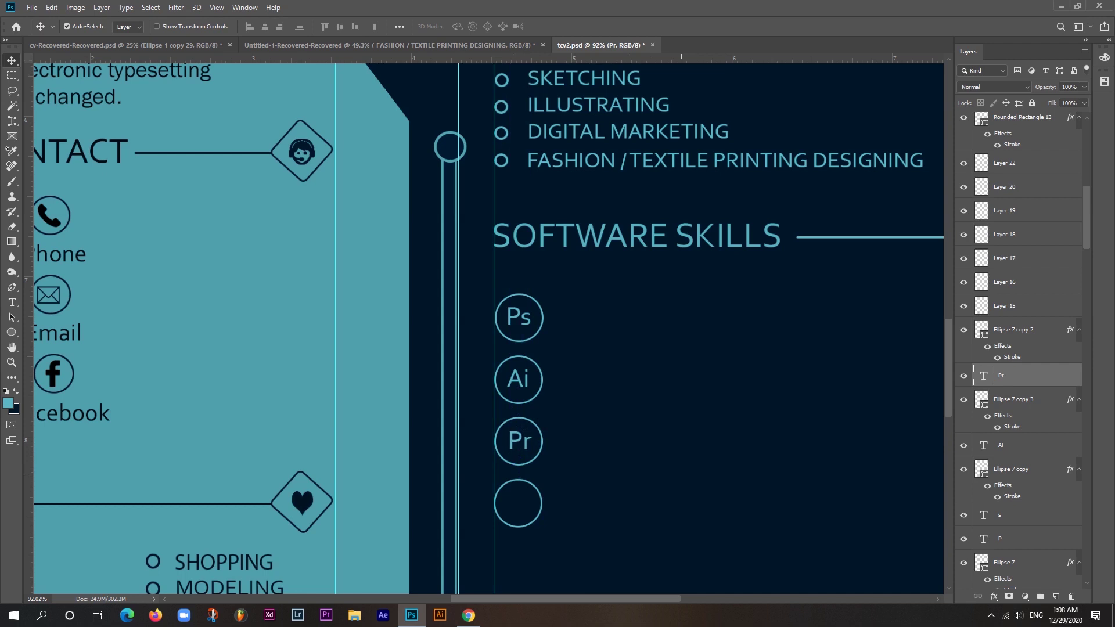
pyautogui.click(610, 421)
pyautogui.write('Ae')
pyautogui.moveTo(627, 419); pyautogui.dragTo(520, 501)
# Draw a long rounded-rectangle bar beside Ps.
pyautogui.scroll(-3, 558, 313)
pyautogui.rightClick(12, 332)
pyautogui.click(58, 347)
pyautogui.moveTo(466, 349); pyautogui.dragTo(726, 362)
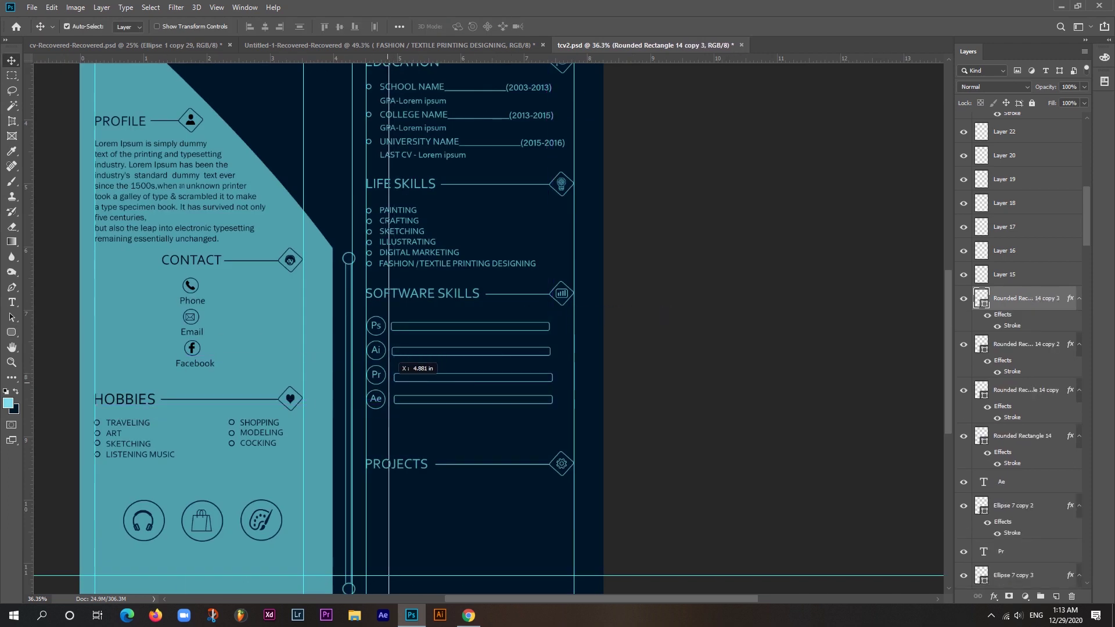
# Align the outlined skill bars and draw a cyan rounded-rectangle fill inside the Ps bar.
pyautogui.moveTo(391, 371); pyautogui.dragTo(412, 399)
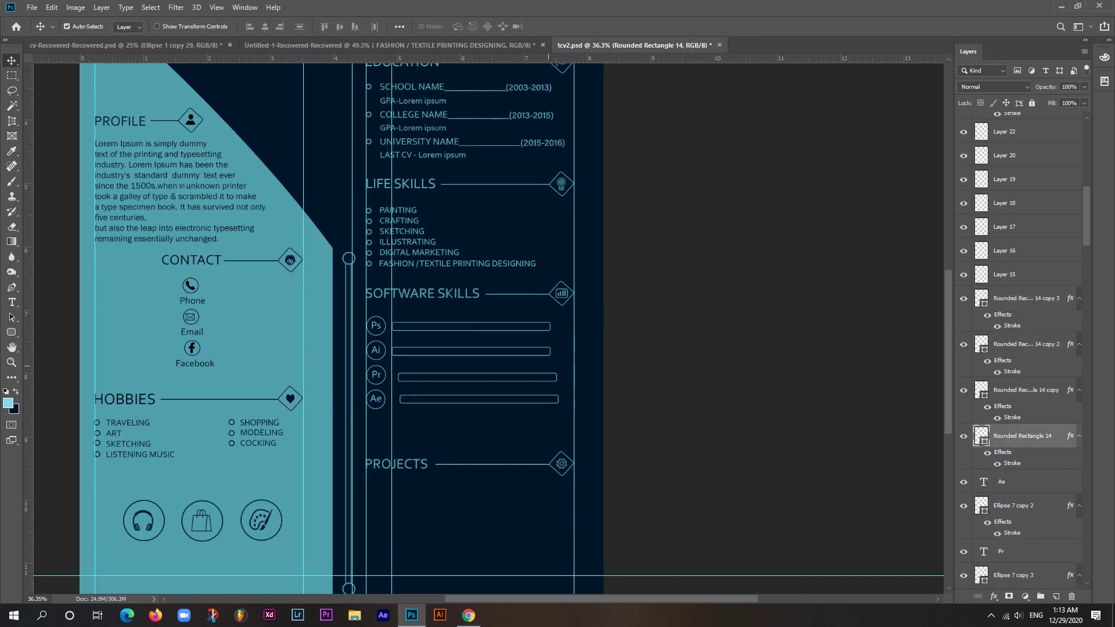
pyautogui.hotkey('alt', ']')
pyautogui.hotkey('alt', ']')
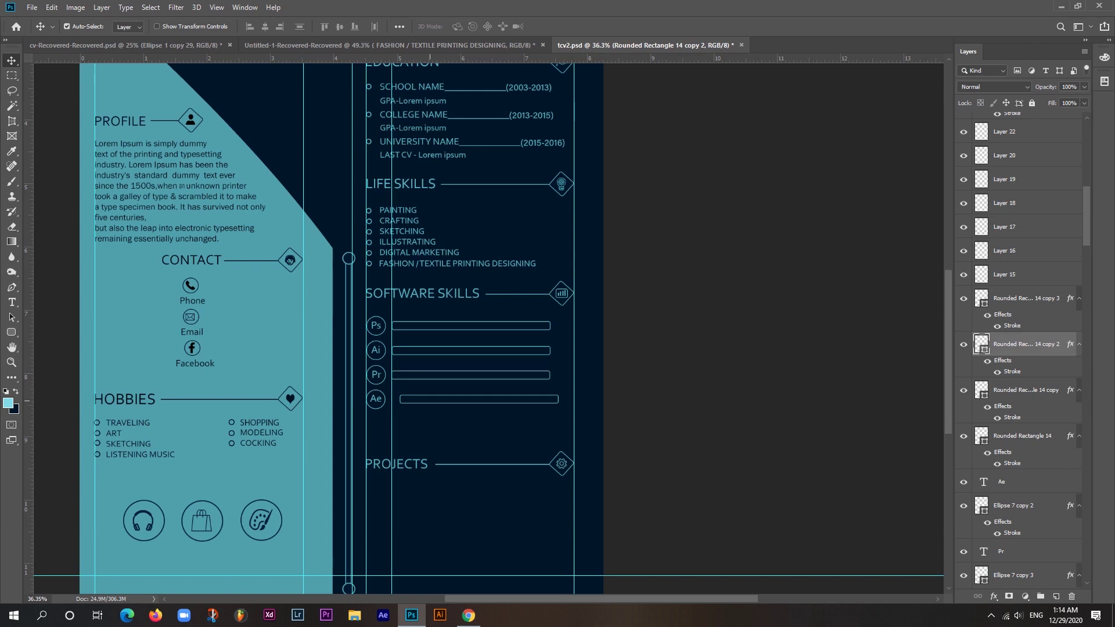
pyautogui.moveTo(430, 401); pyautogui.dragTo(422, 401)
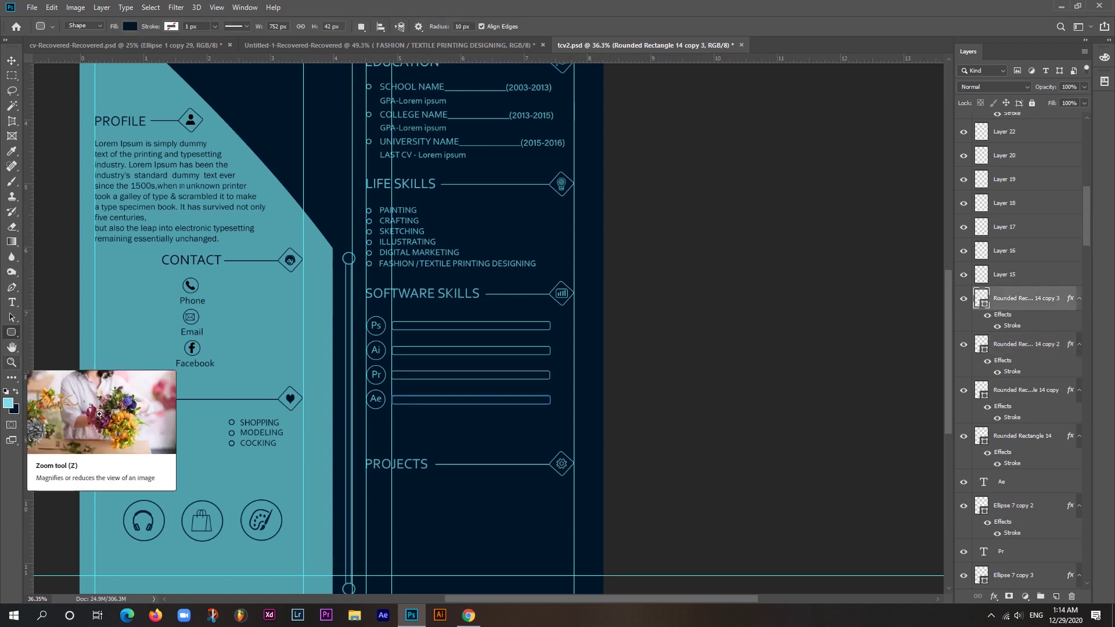
pyautogui.scroll(5, 417, 424)
pyautogui.rightClick(11, 332)
pyautogui.click(64, 341)
pyautogui.moveTo(350, 142); pyautogui.dragTo(761, 155)
pyautogui.hotkey('alt', 'BackSpace')
pyautogui.click(8, 403)
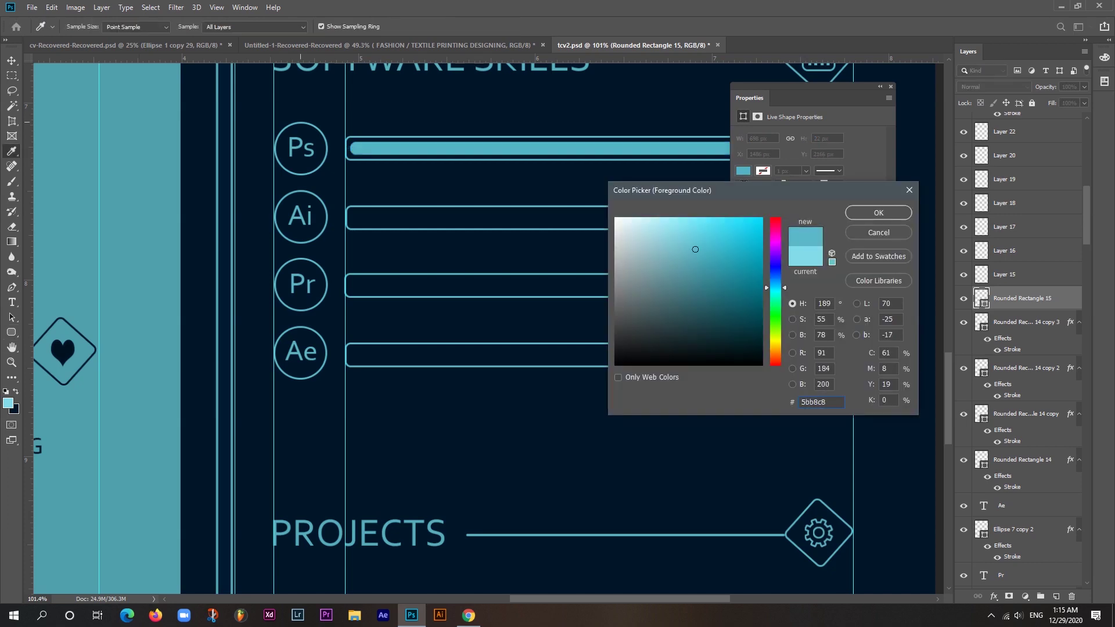
pyautogui.press('Return')
# Copy the cyan fill onto the Ai, Pr and Ae bars.
pyautogui.scroll(-5, 488, 326)
pyautogui.press('v')
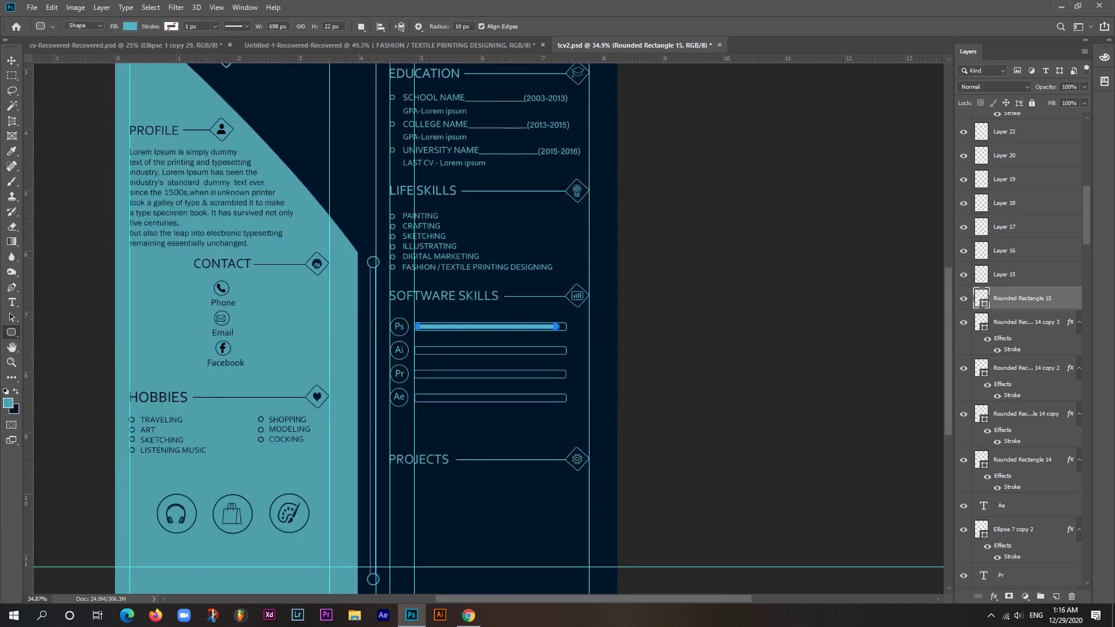
pyautogui.scroll(2, 487, 326)
pyautogui.moveTo(511, 162); pyautogui.dragTo(511, 202)
pyautogui.moveTo(511, 201); pyautogui.dragTo(511, 280)
pyautogui.scroll(4, 511, 261)
# Shorten the Pr fill slightly and the Ae fill to about half.
pyautogui.hotkey('ctrl', 't')
pyautogui.moveTo(817, 247); pyautogui.dragTo(797, 247)
pyautogui.press('Return')
pyautogui.click(807, 343)
pyautogui.hotkey('ctrl', 't')
pyautogui.moveTo(817, 342); pyautogui.dragTo(559, 341)
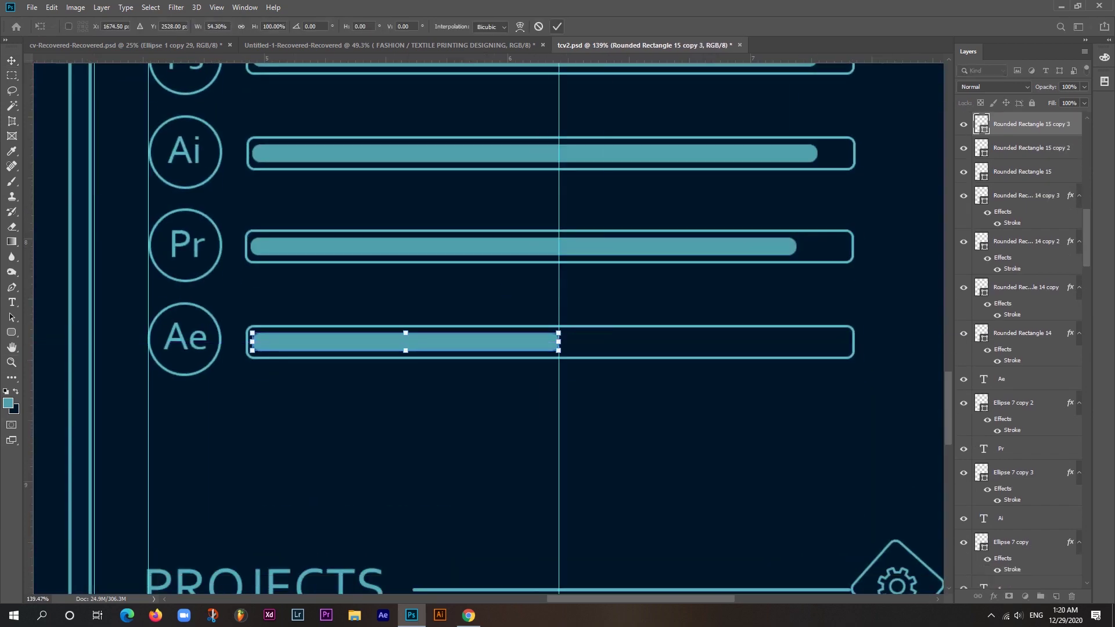
pyautogui.press('Return')
pyautogui.scroll(-5, 557, 326)
pyautogui.scroll(4, 717, 229)
# Start a percentage text label beside the skill bars, clearing the placeholder.
pyautogui.press('t')
pyautogui.click(718, 229)
pyautogui.press('BackSpace')
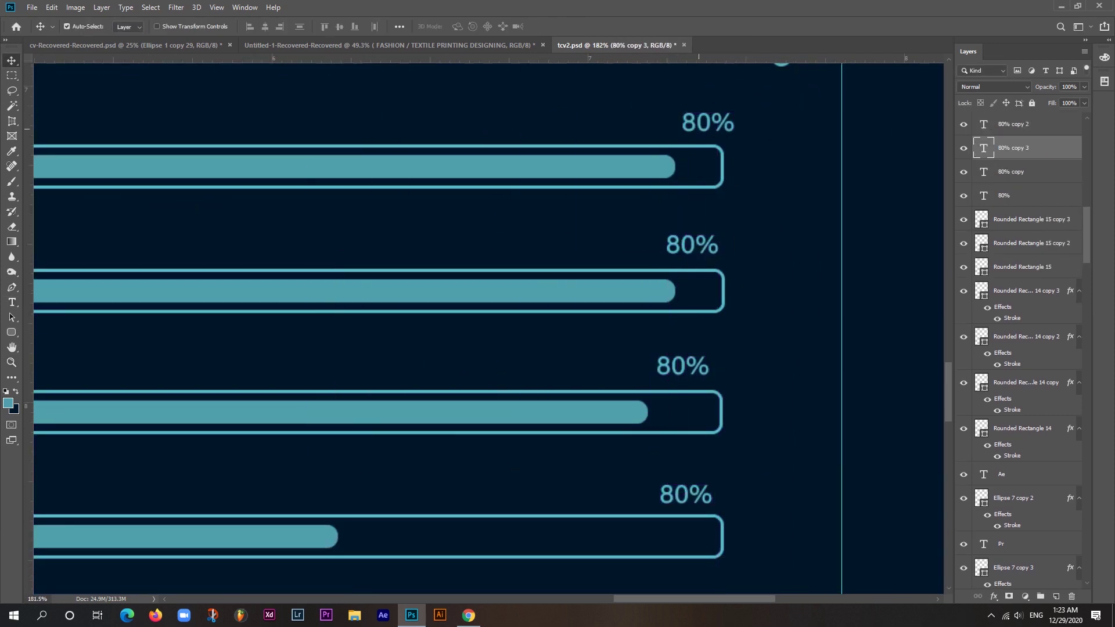
# Change a percentage label to 70% and align the Projects heading with its divider.
pyautogui.write('7')
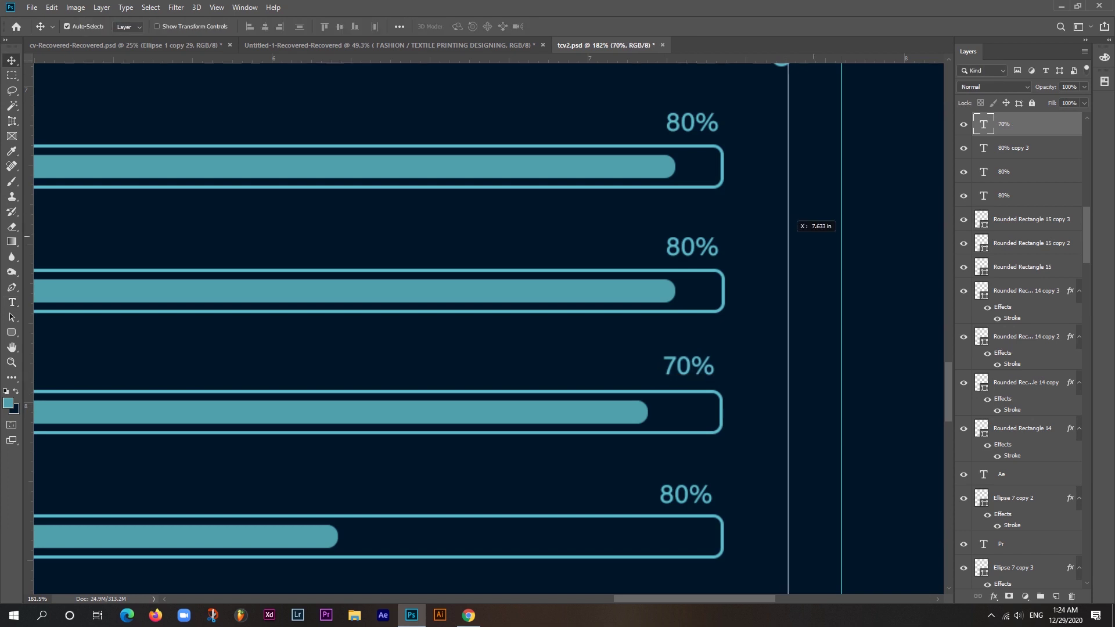
pyautogui.hotkey('ctrl', 'Return')
pyautogui.hotkey('ctrl', '0')
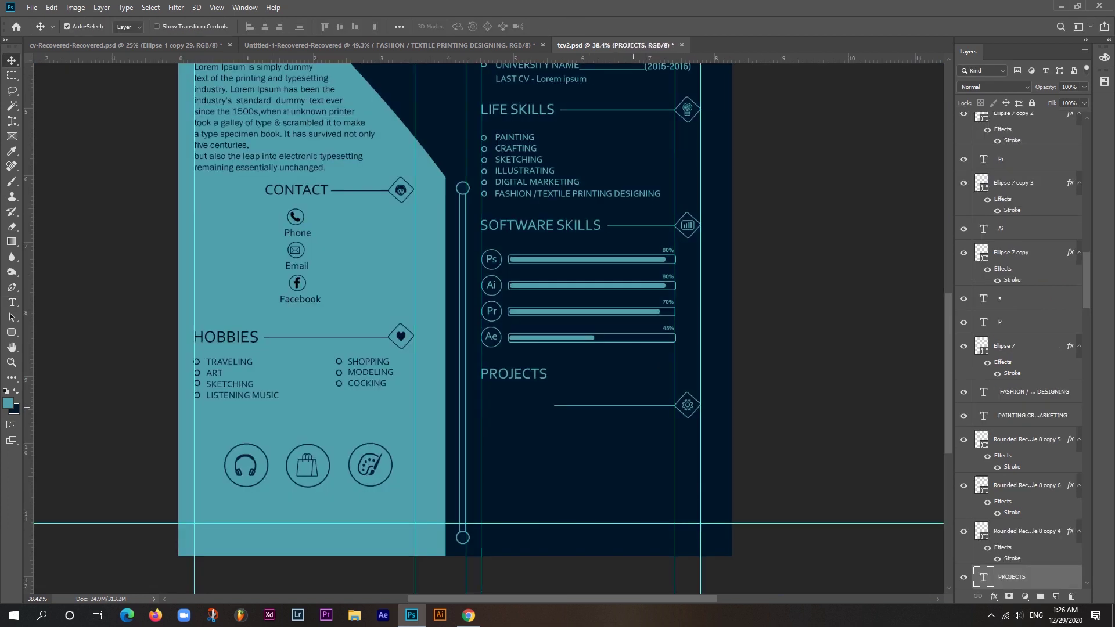
pyautogui.moveTo(699, 341); pyautogui.dragTo(699, 374)
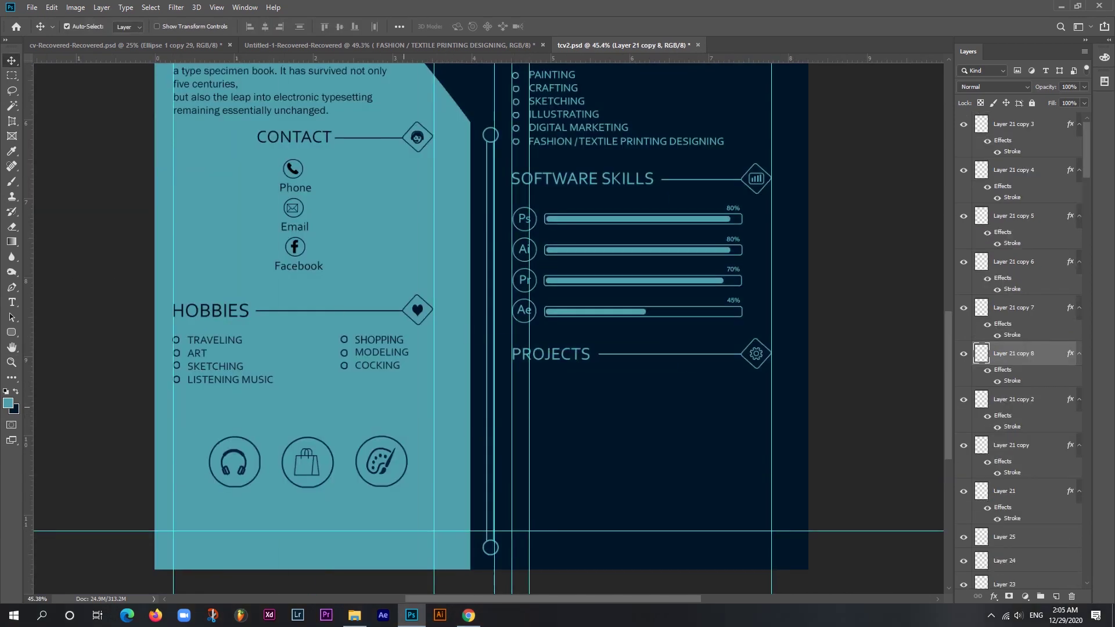
# Add a bullet circle under PROJECTS with pasted Lorem Ipsum descriptions, duplicated down the list.
pyautogui.moveTo(515, 141); pyautogui.dragTo(516, 451)
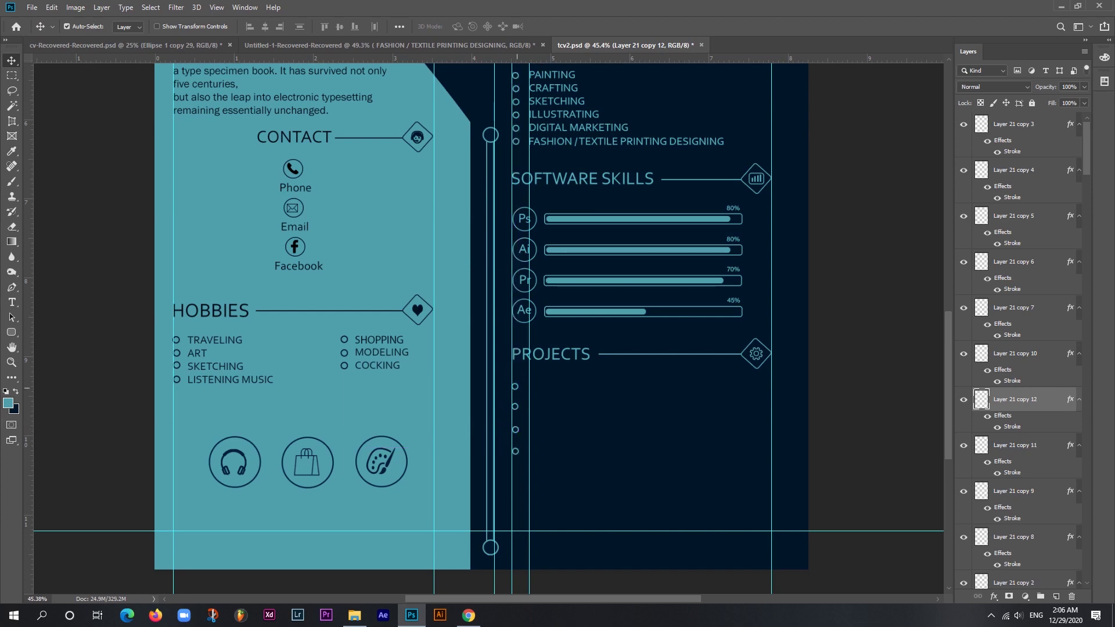
pyautogui.press('t')
pyautogui.click(526, 388)
pyautogui.write('Lorem Ipsum is simply dummy text of the printing and typesetting industry.')
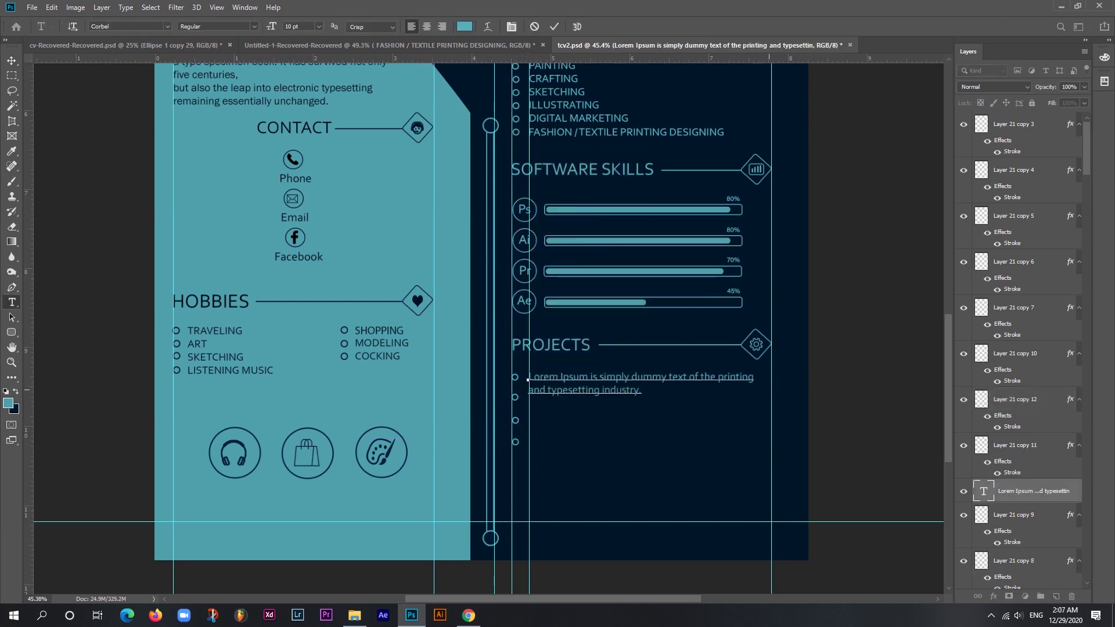
pyautogui.moveTo(580, 447); pyautogui.dragTo(580, 479)
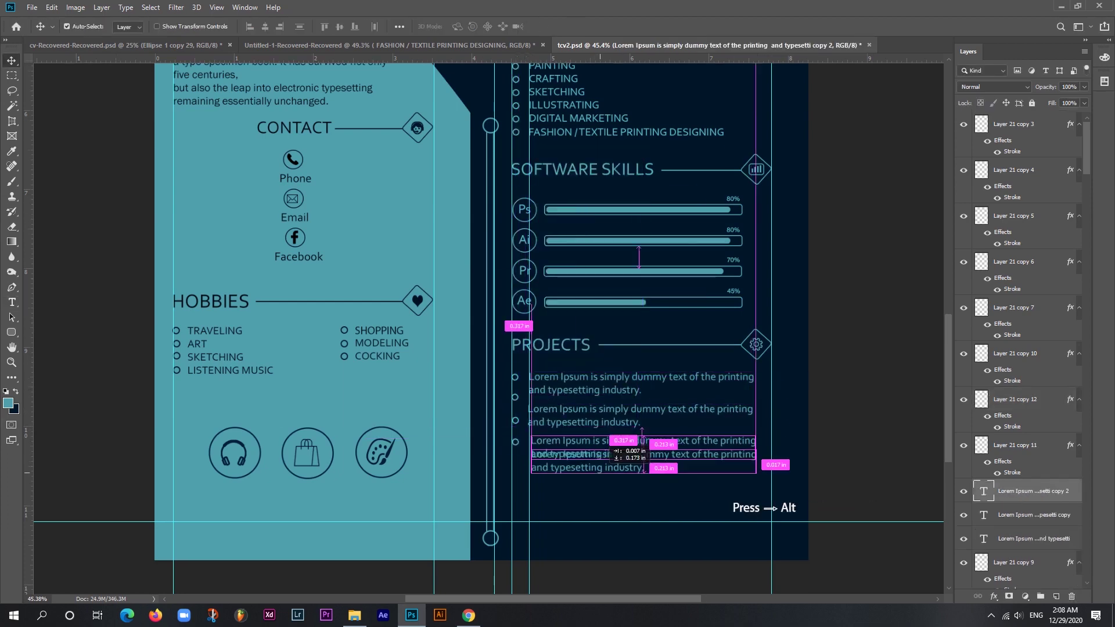
pyautogui.press('t')
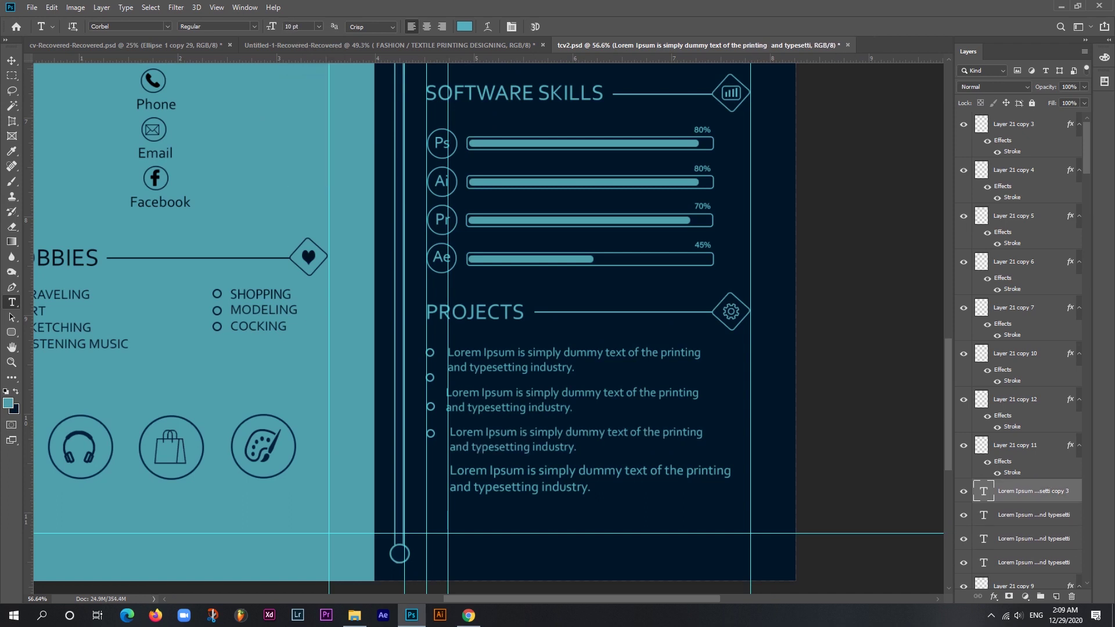
# Move the misaligned bullet circles level with their project descriptions.
pyautogui.moveTo(430, 406); pyautogui.dragTo(431, 427)
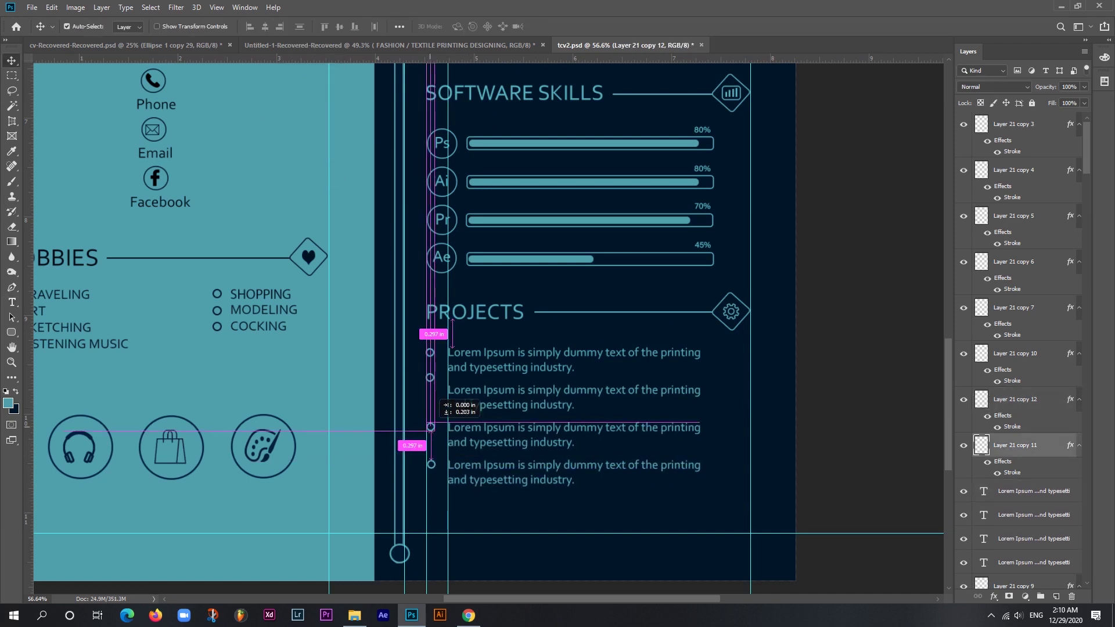
pyautogui.moveTo(431, 377); pyautogui.dragTo(430, 390)
pyautogui.scroll(-3, 487, 325)
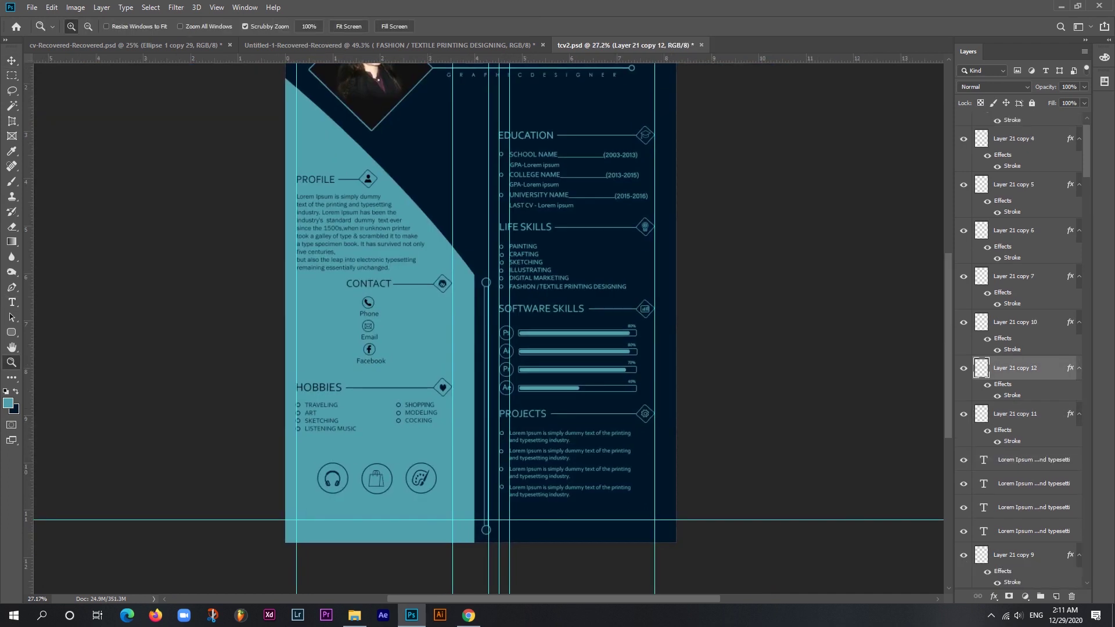